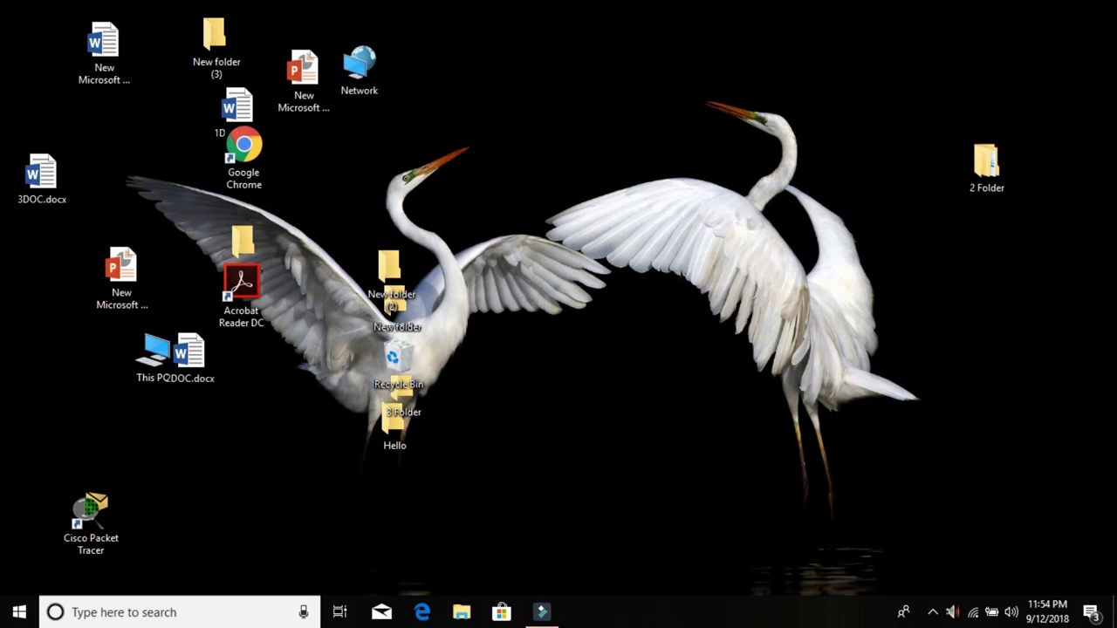
Step: Align the scattered desktop icons to the grid
right_click(589, 70)
key(Escape)
right_click(592, 50)
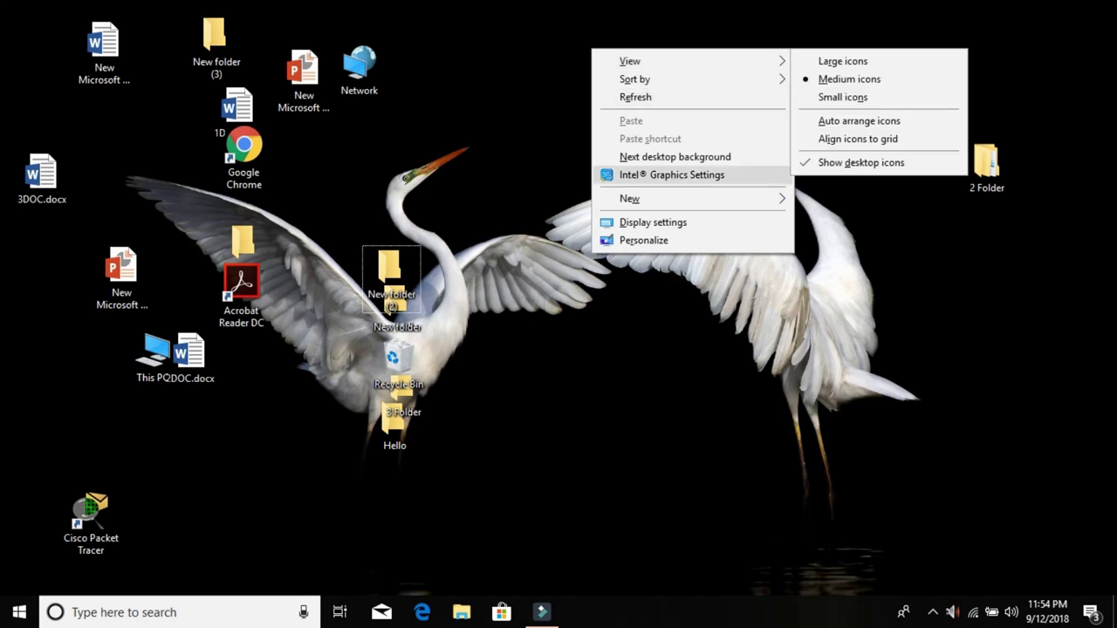
mouse_move(693, 61)
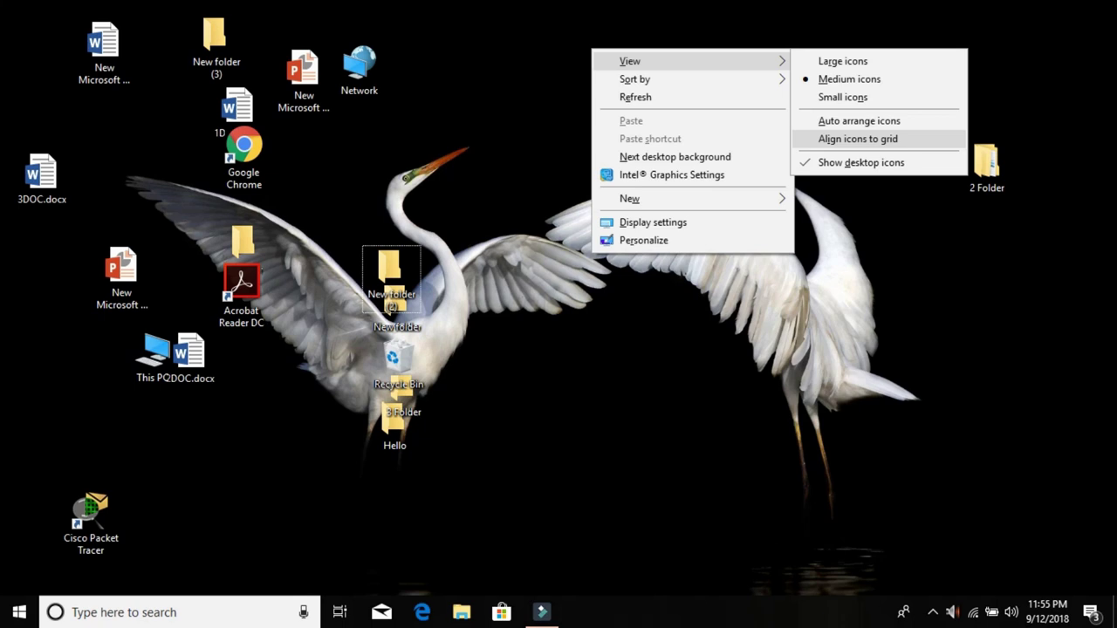
click(858, 139)
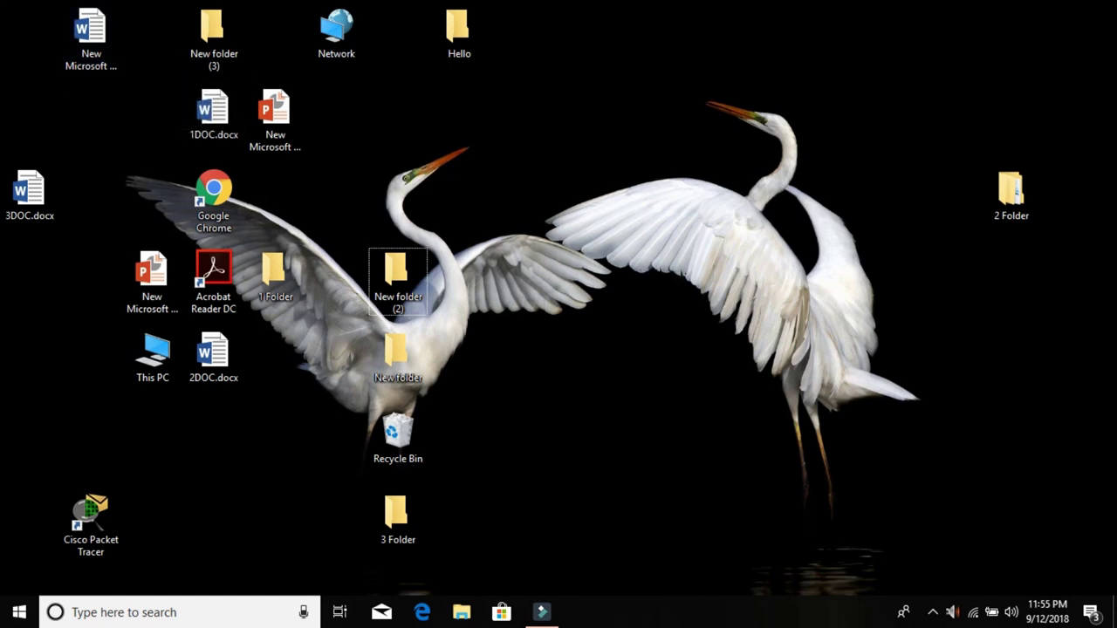
Step: Turn on automatic arrangement of the desktop icons
right_click(640, 145)
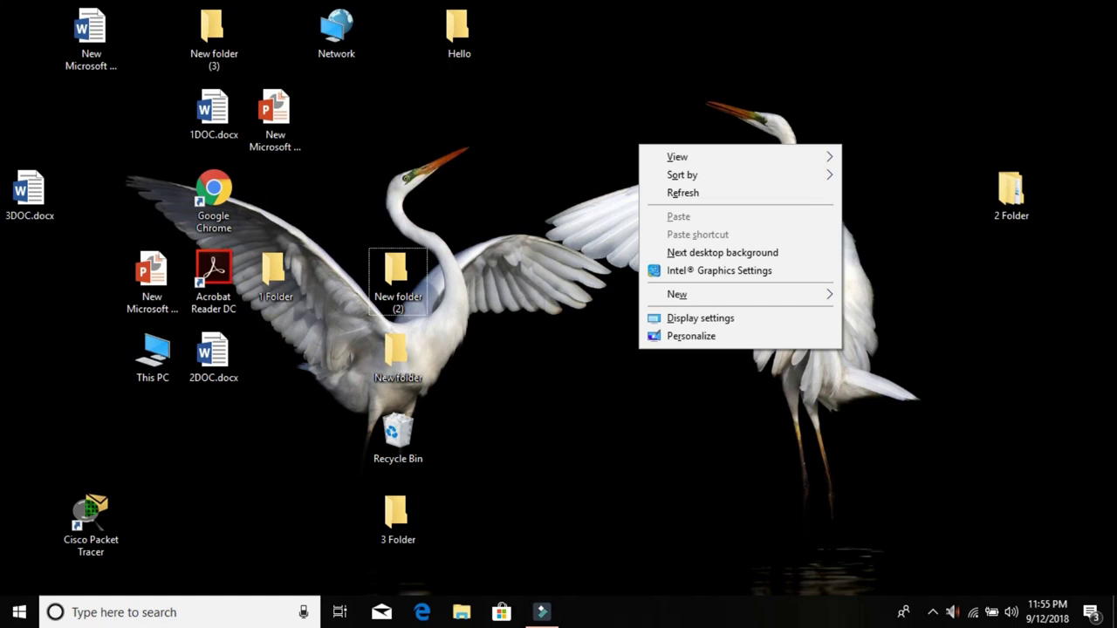
mouse_move(677, 157)
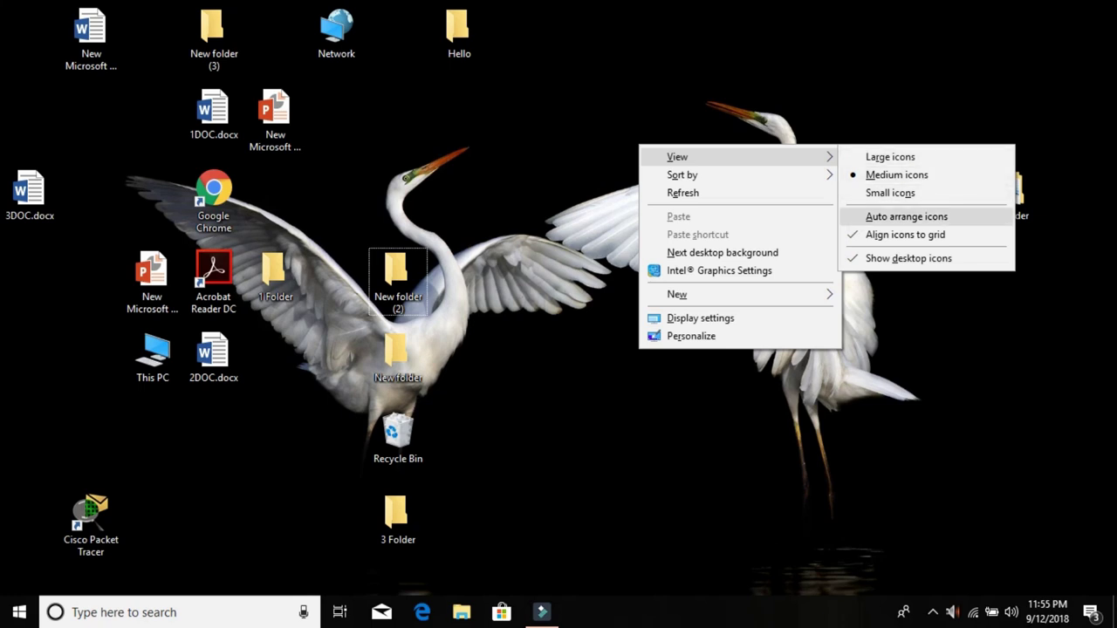
click(906, 216)
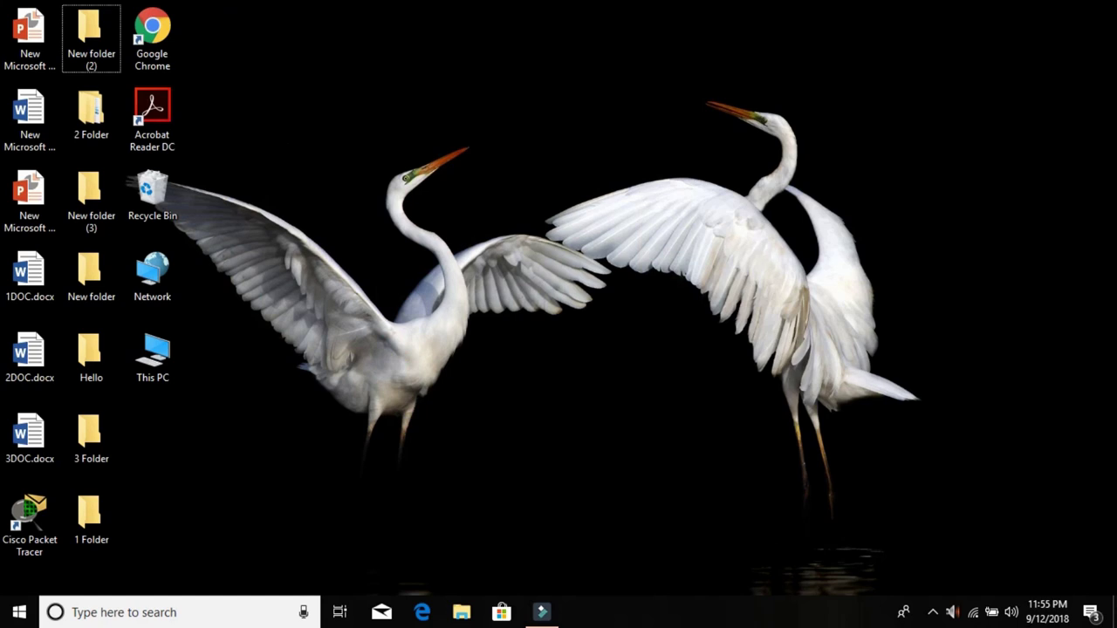
Step: Hide all desktop icons and show them again
right_click(644, 98)
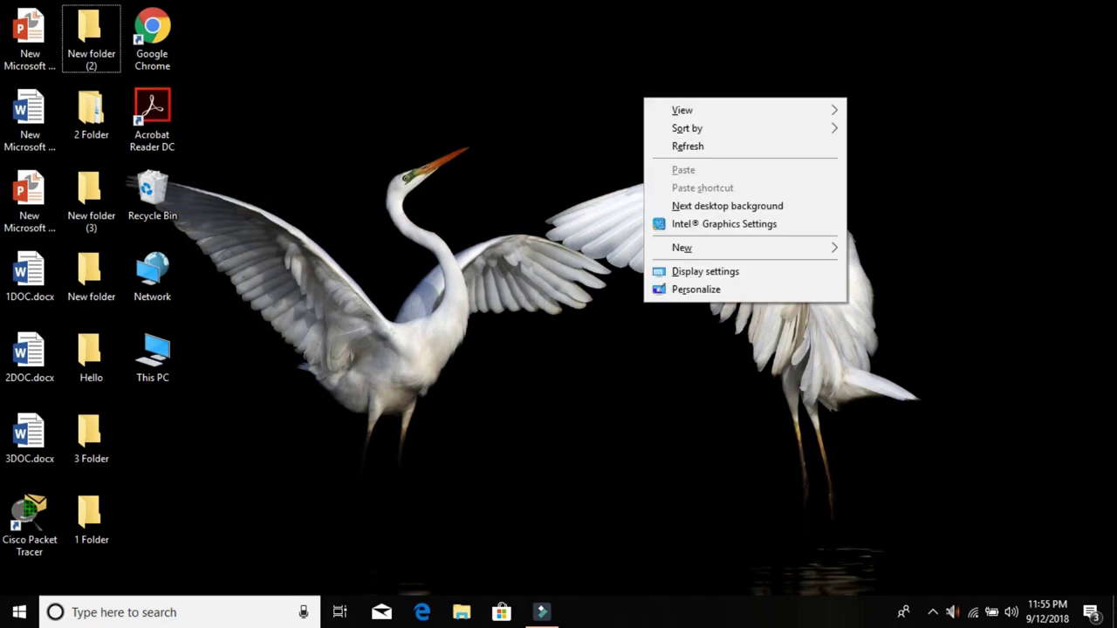
mouse_move(690, 110)
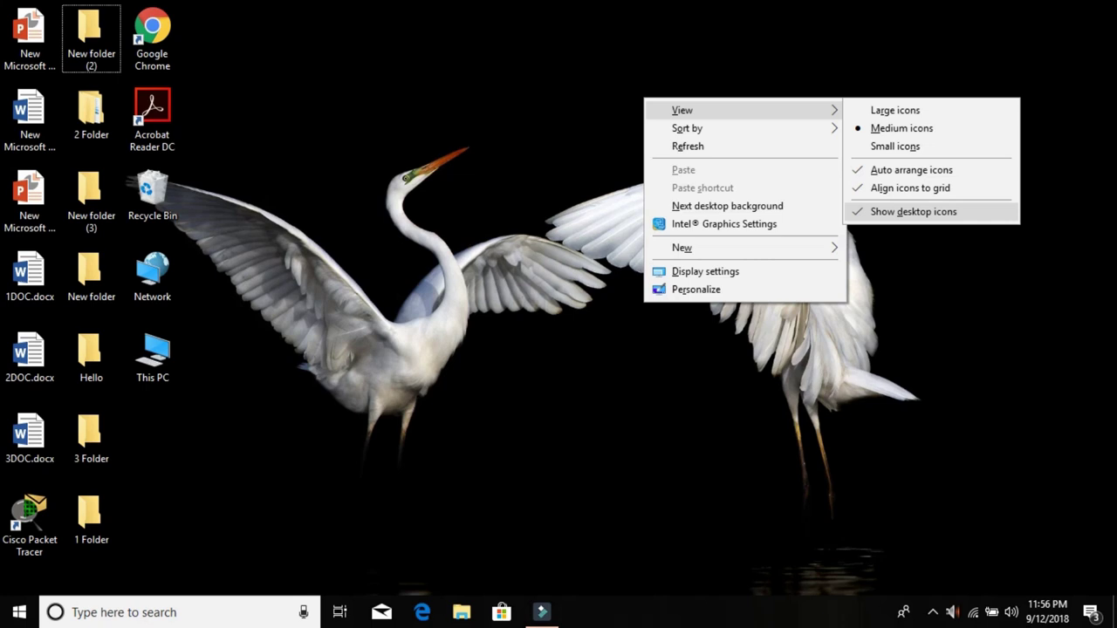
click(913, 211)
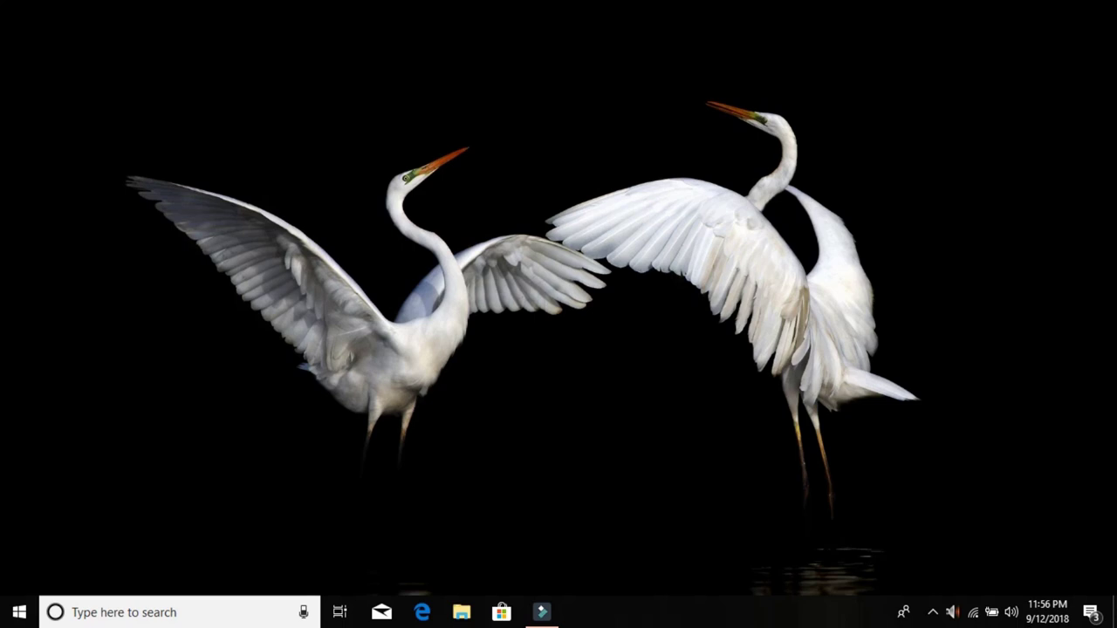
right_click(492, 64)
mouse_move(558, 77)
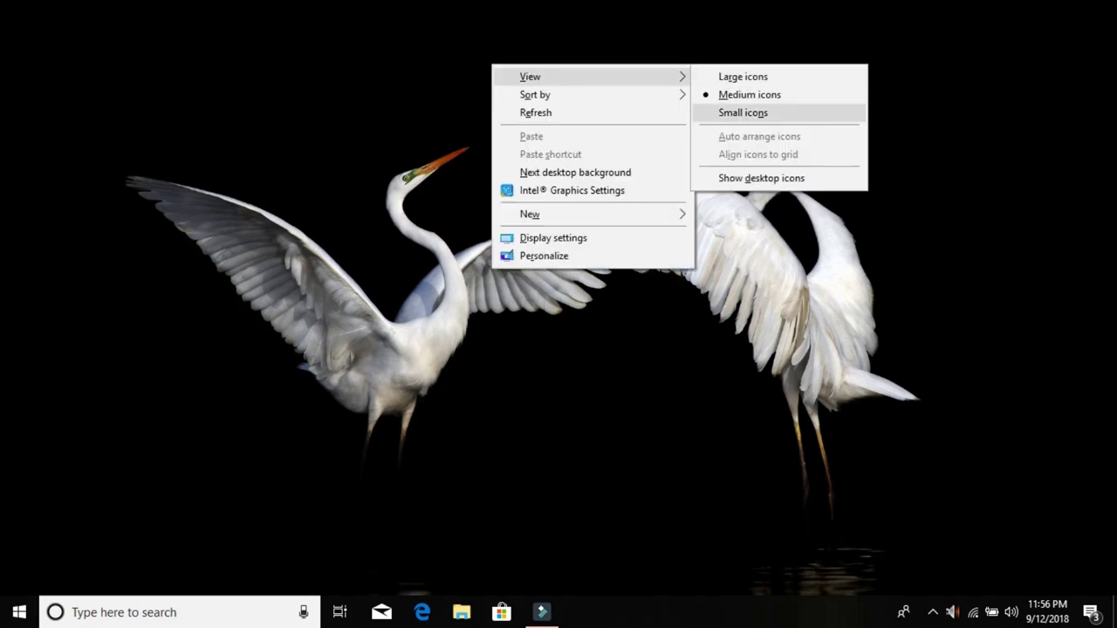
click(761, 178)
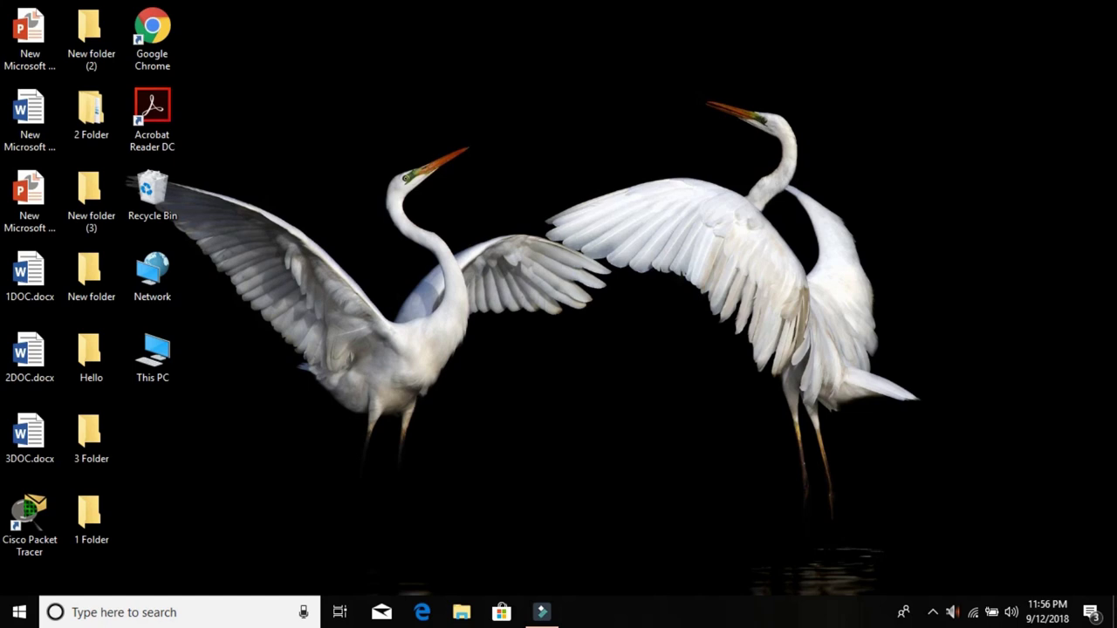
Step: Switch the desktop icons to large size and return them to medium size
right_click(701, 133)
mouse_move(739, 145)
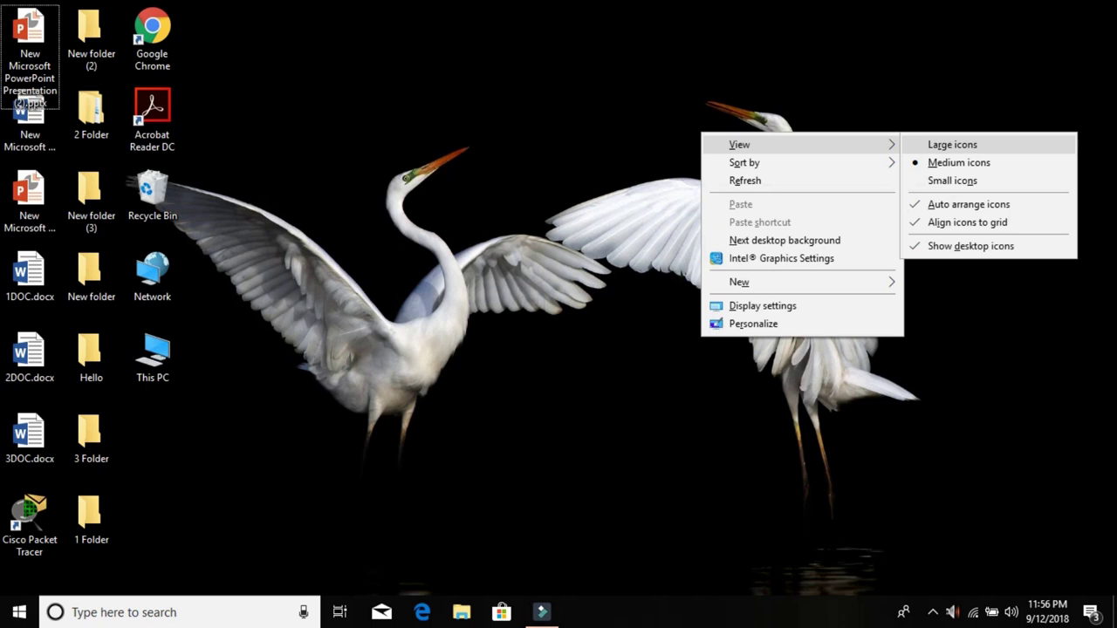
click(952, 144)
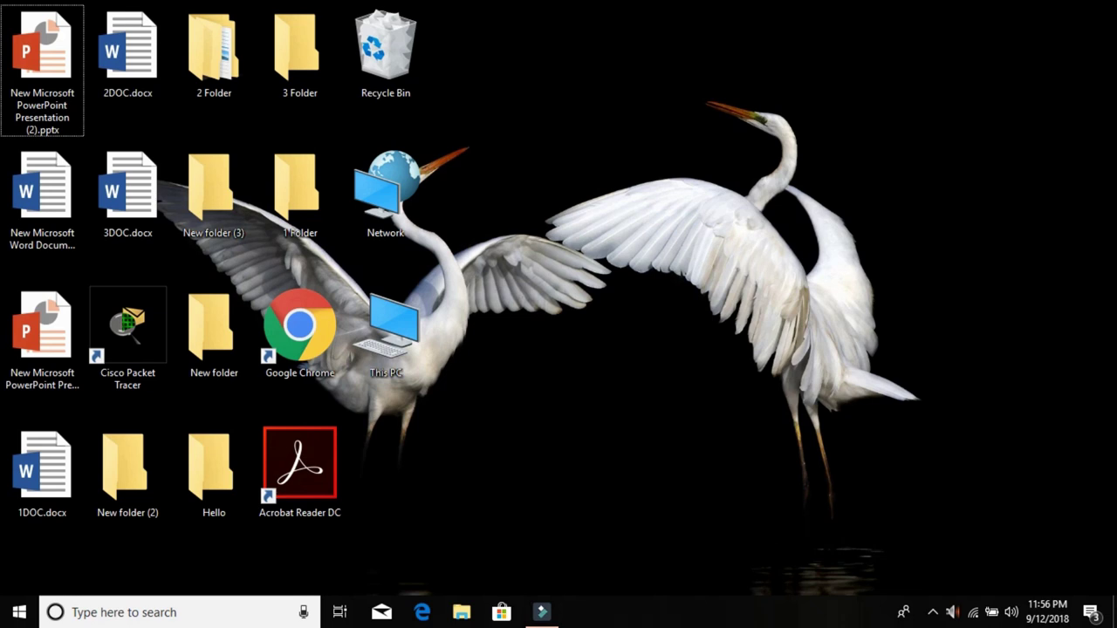
right_click(568, 192)
mouse_move(611, 202)
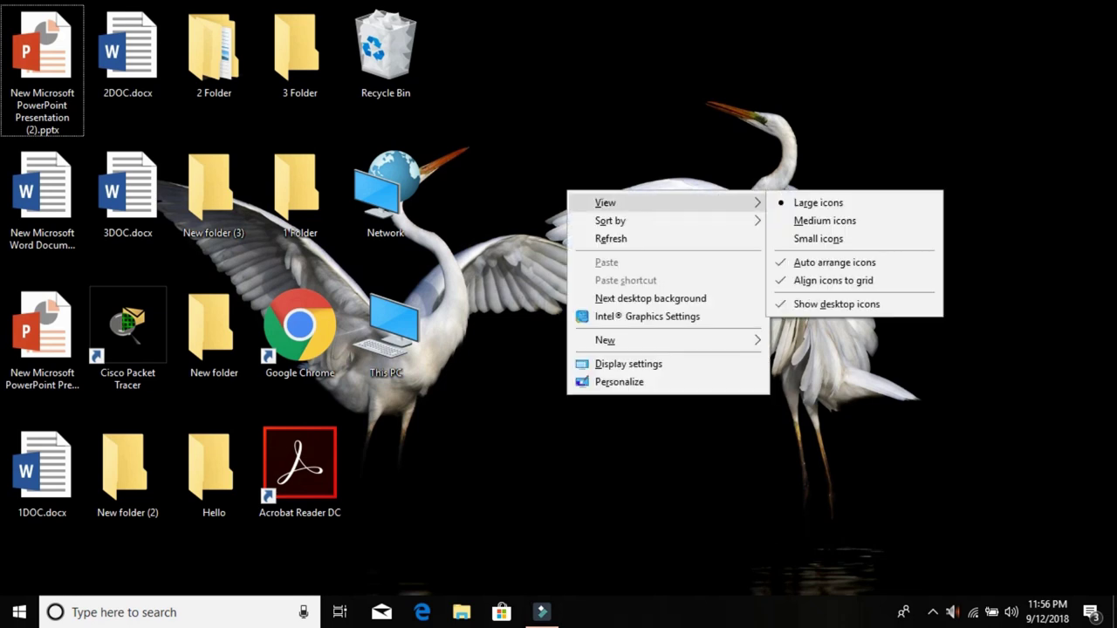
click(824, 220)
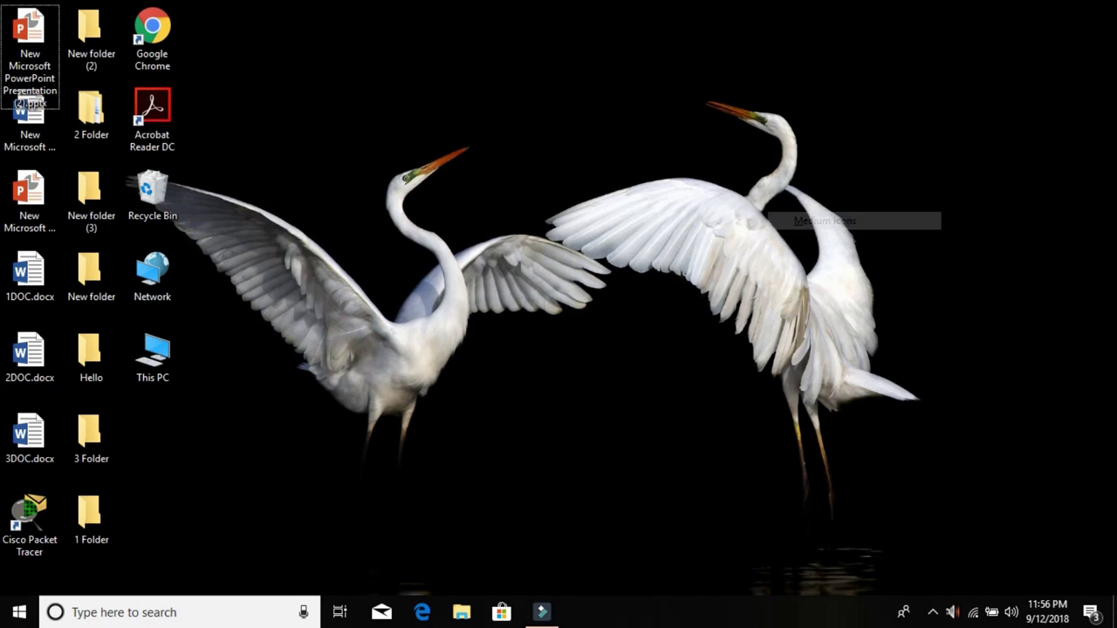
Step: Set the desktop icons to small size
right_click(432, 85)
mouse_move(488, 97)
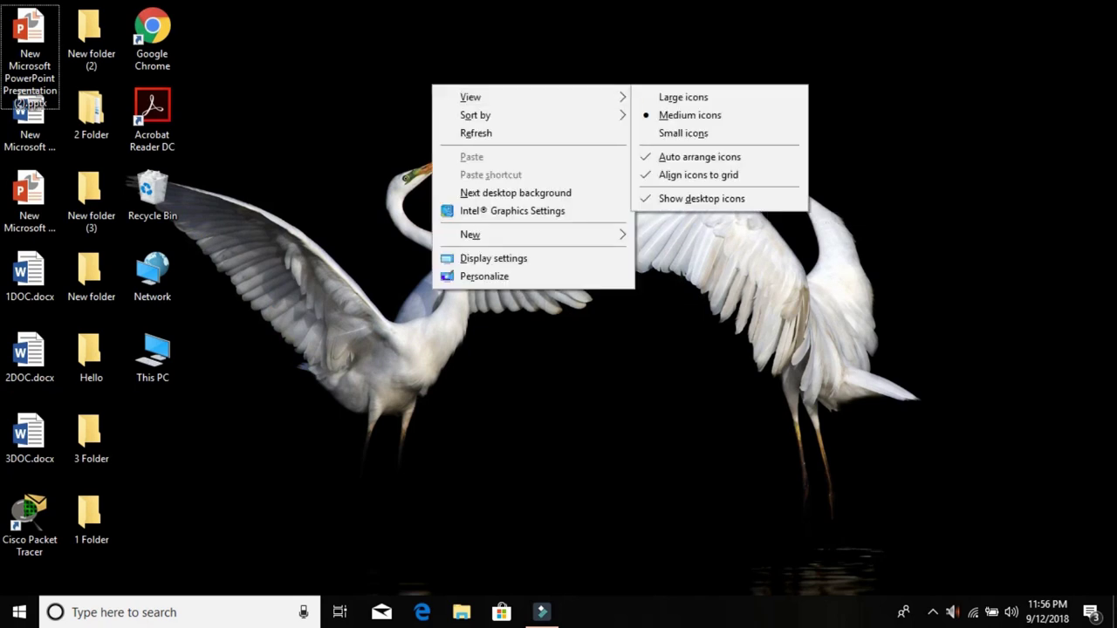
click(683, 133)
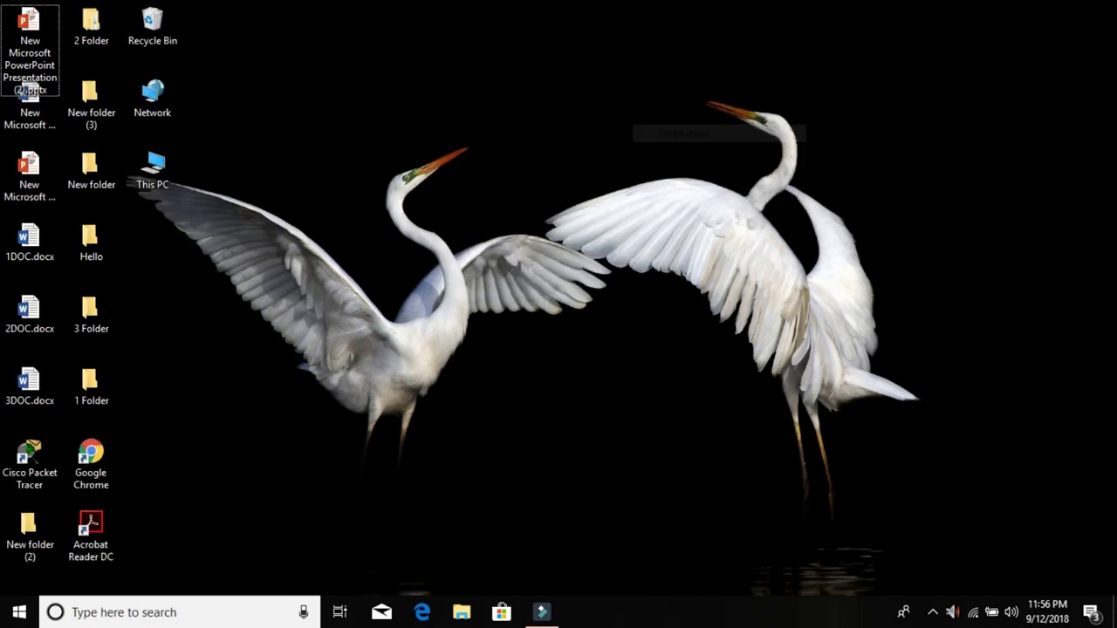
Step: Sort the desktop icons by date modified and re-sort them by item type
right_click(493, 83)
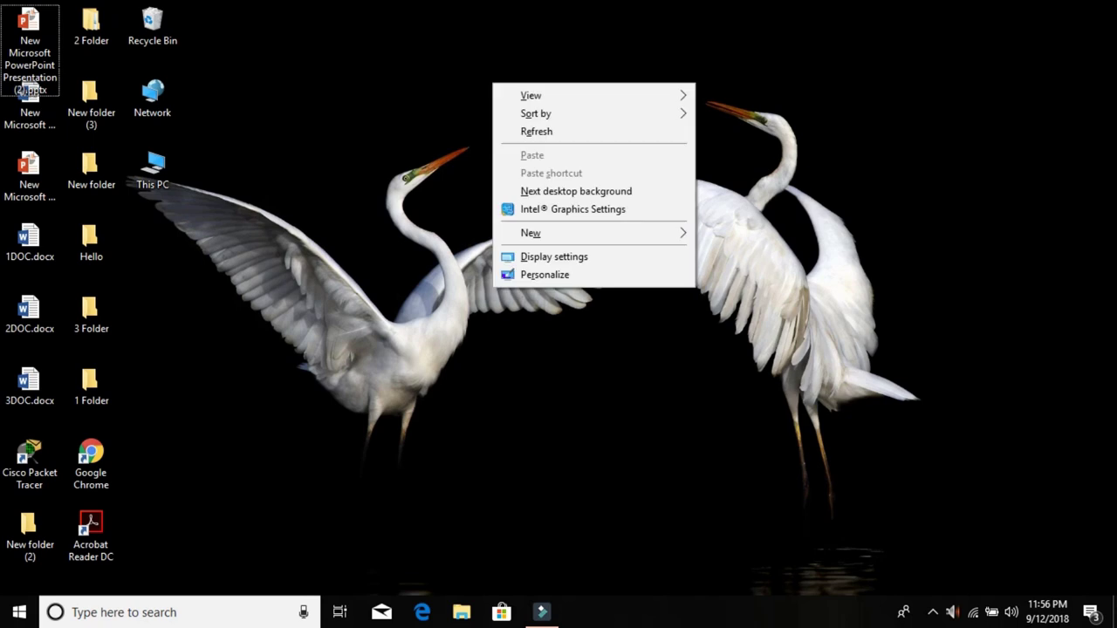
mouse_move(541, 113)
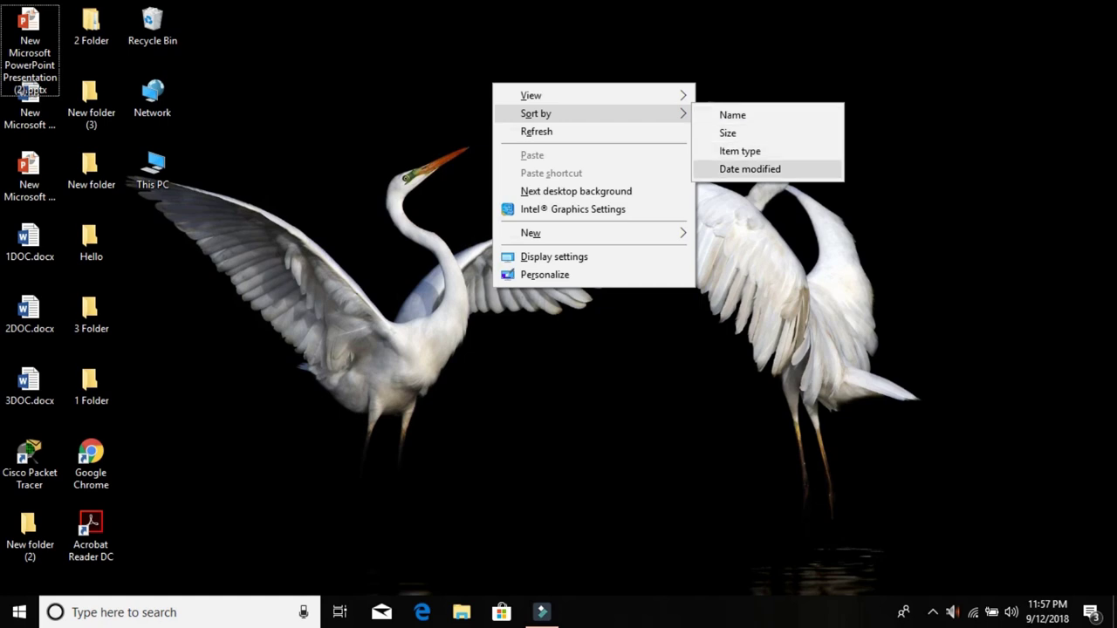
click(750, 169)
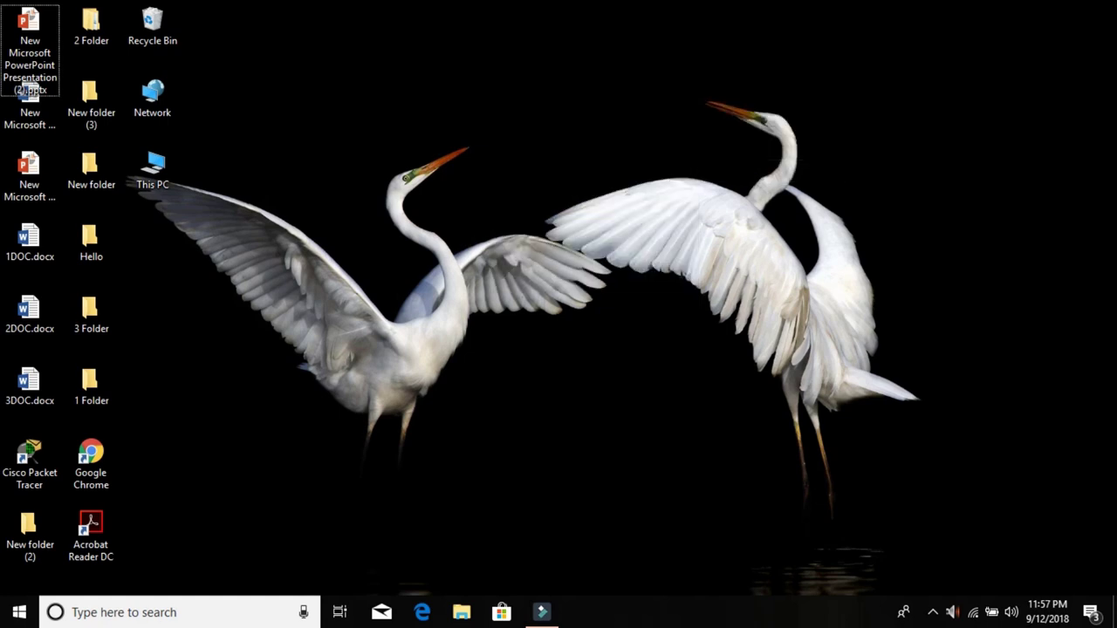
right_click(477, 121)
mouse_move(576, 151)
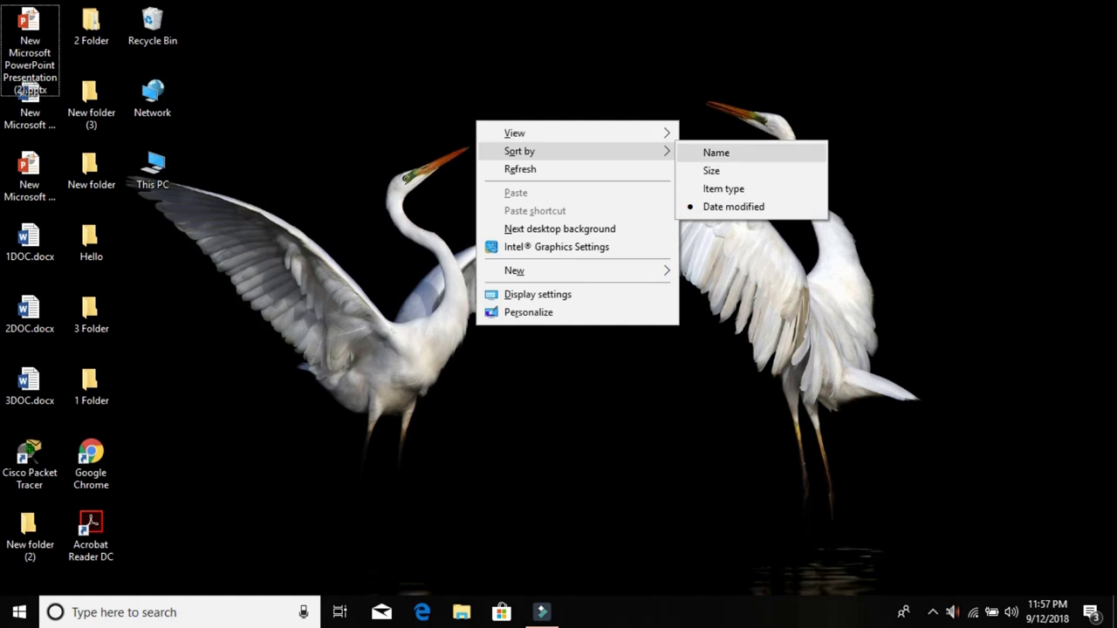
click(724, 188)
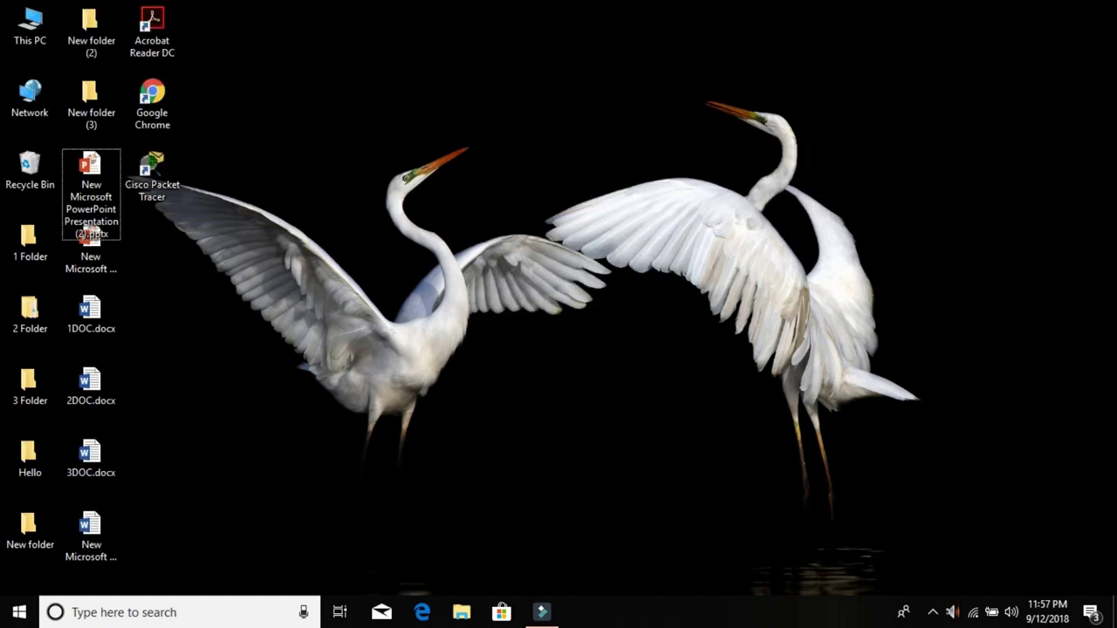
Step: Sort the desktop icons by size
right_click(358, 19)
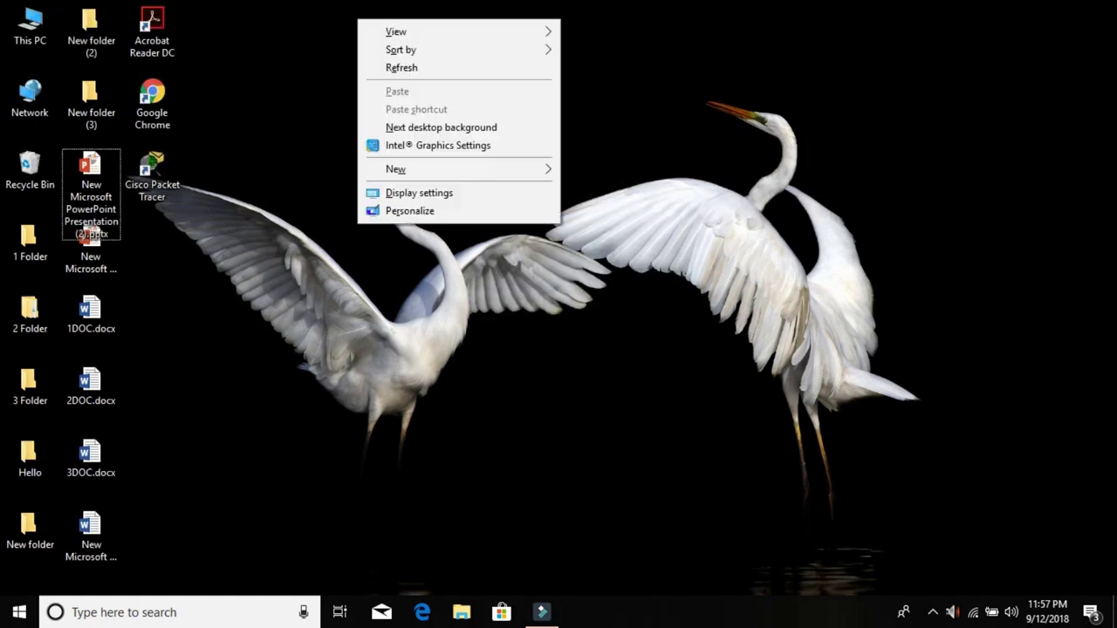
mouse_move(402, 50)
click(593, 69)
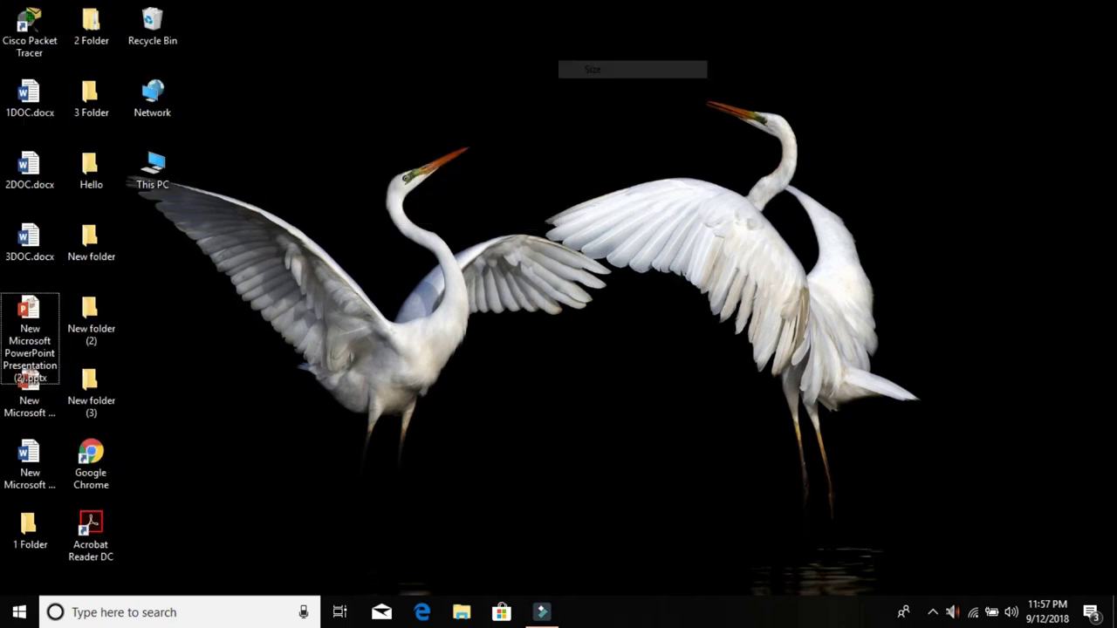
Step: Sort the desktop icons by name
right_click(585, 69)
mouse_move(628, 99)
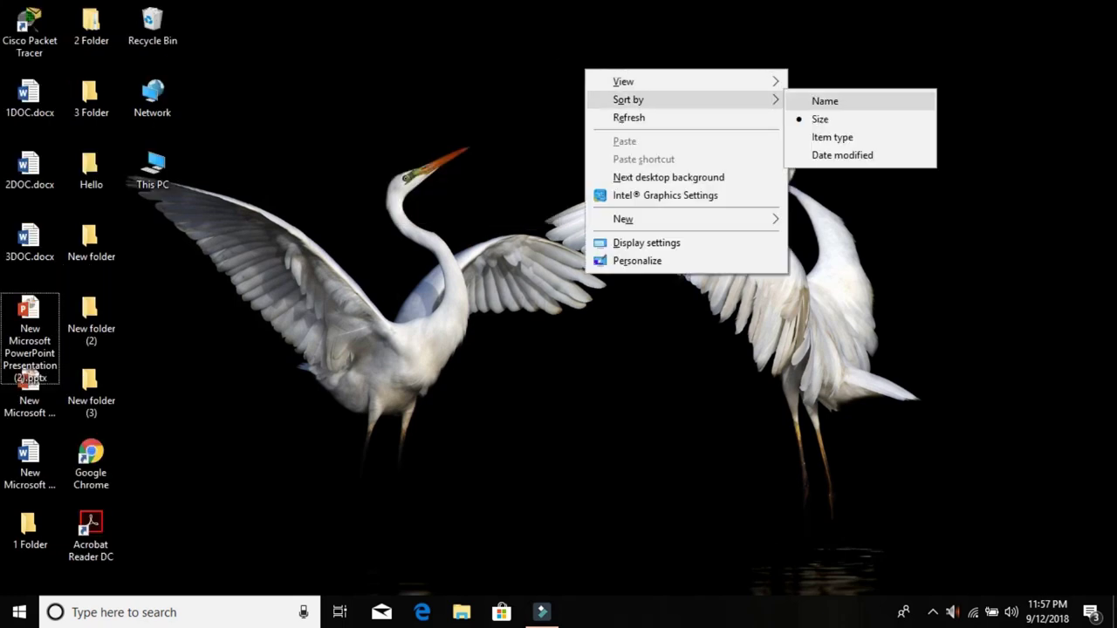
click(824, 101)
Step: Refresh the desktop twice
right_click(526, 69)
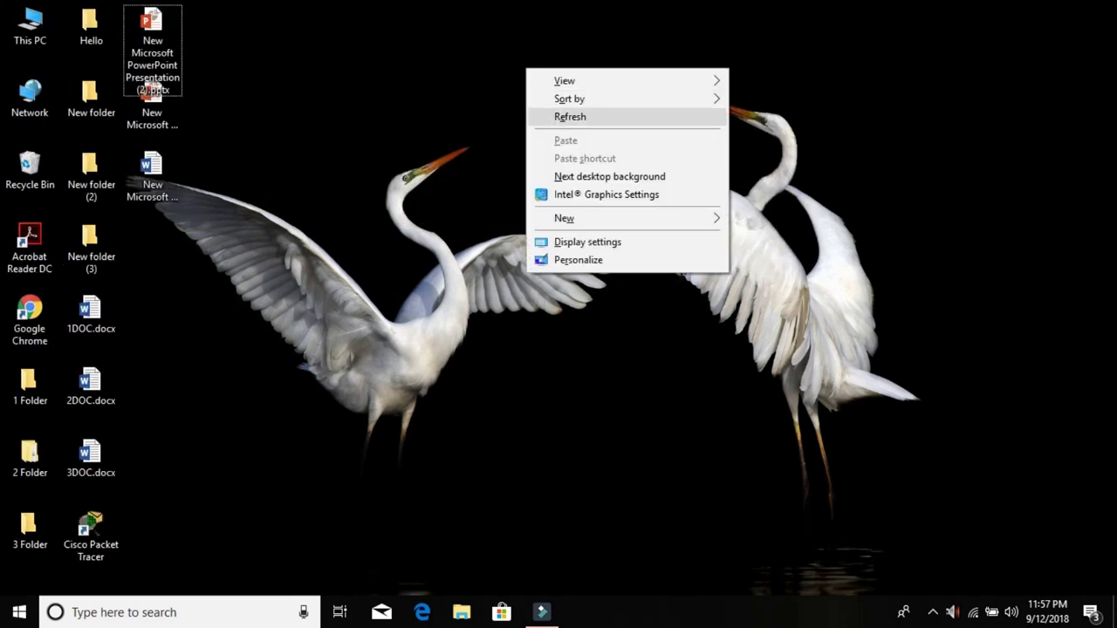
click(553, 115)
right_click(414, 95)
click(459, 144)
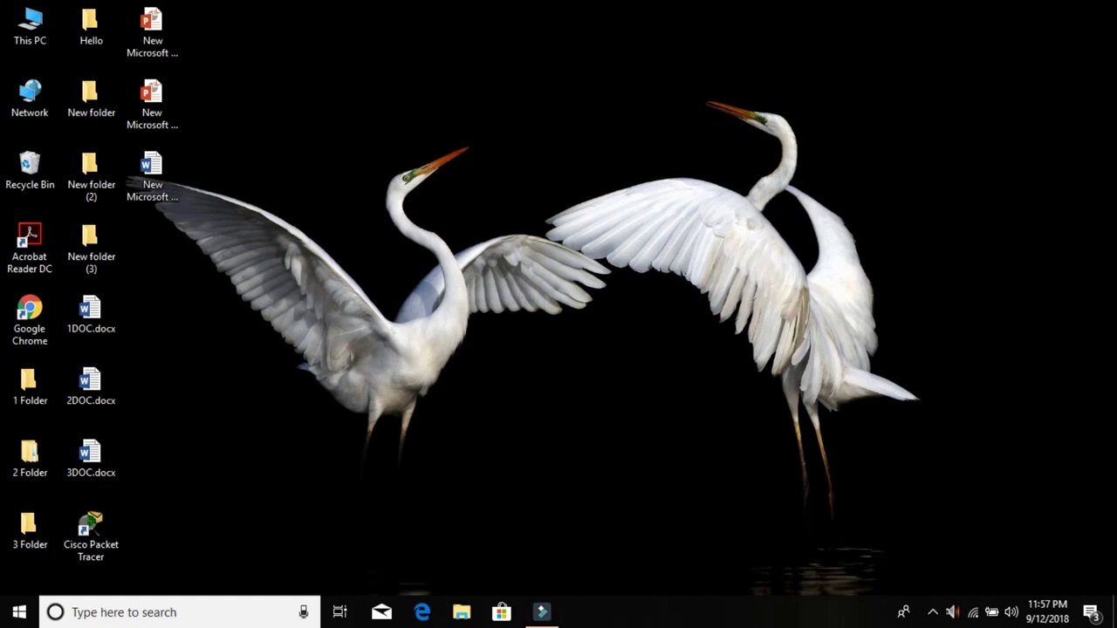
Step: Look through the item types that can be created and add a new Microsoft Word document with its default name to the desktop
right_click(444, 144)
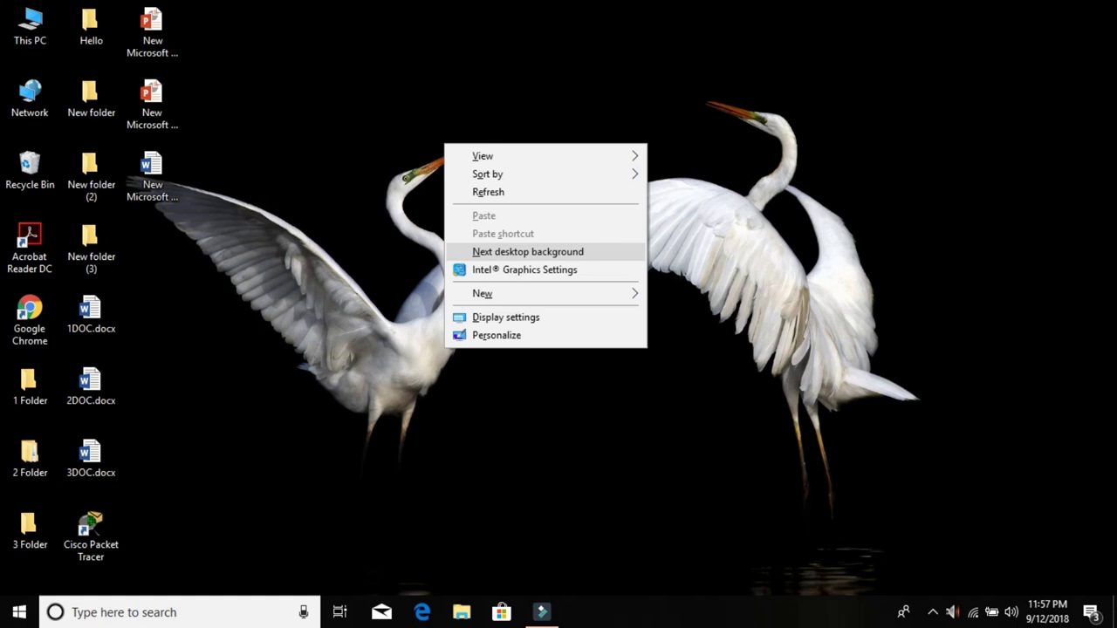
key(Down)
key(Down)
key(Up)
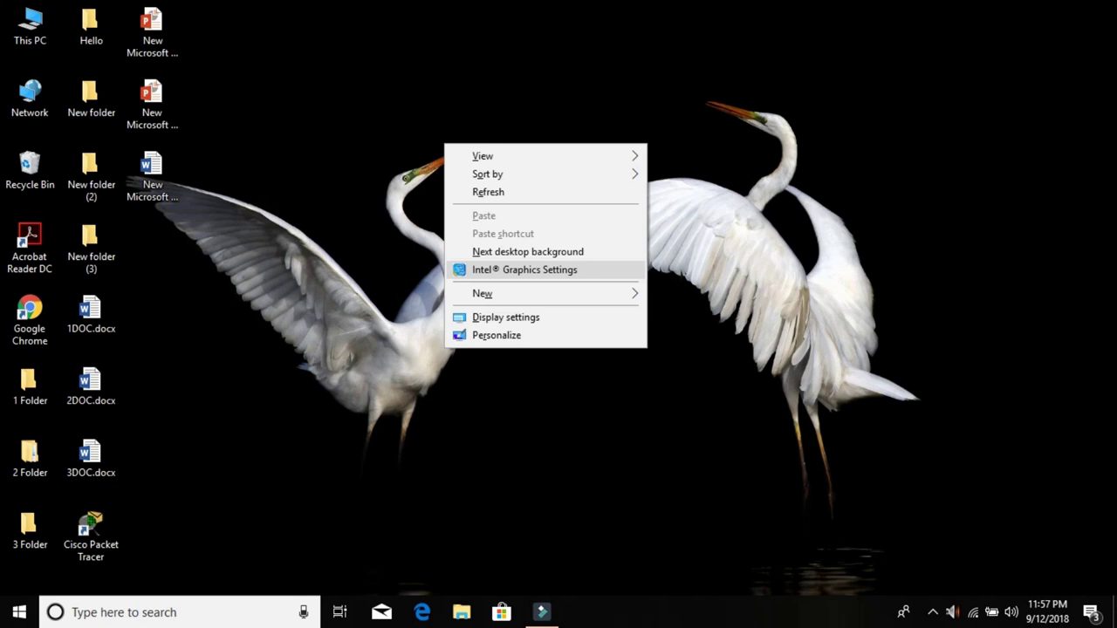
key(Down)
key(Right)
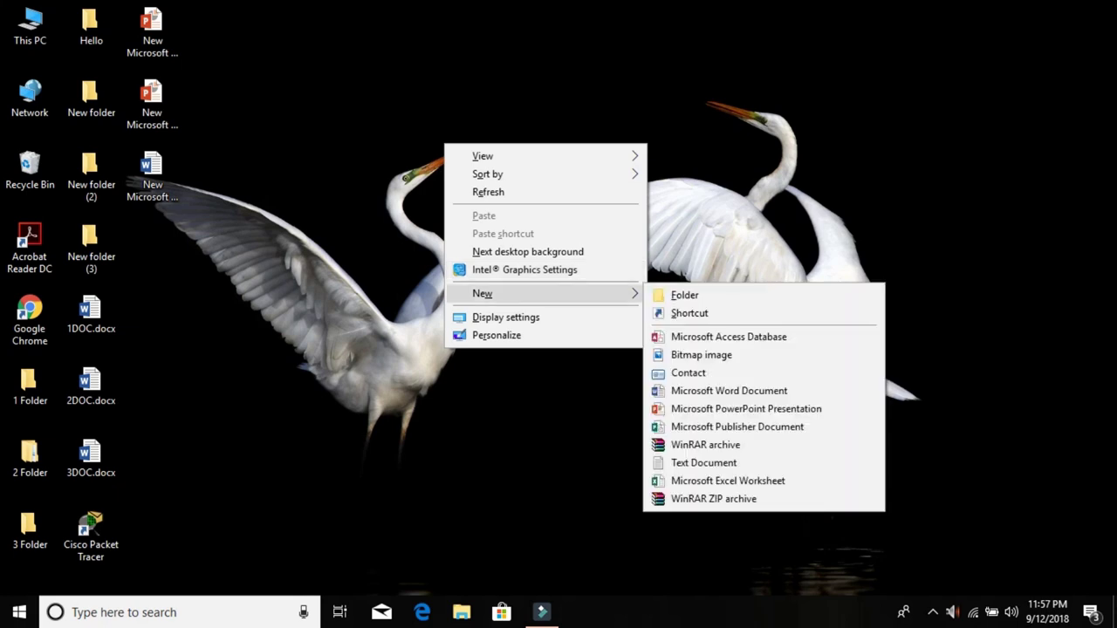
key(Down)
key(Down)
key(Down)
key(Down)
key(Down)
key(Down)
key(Down)
key(Down)
key(Down)
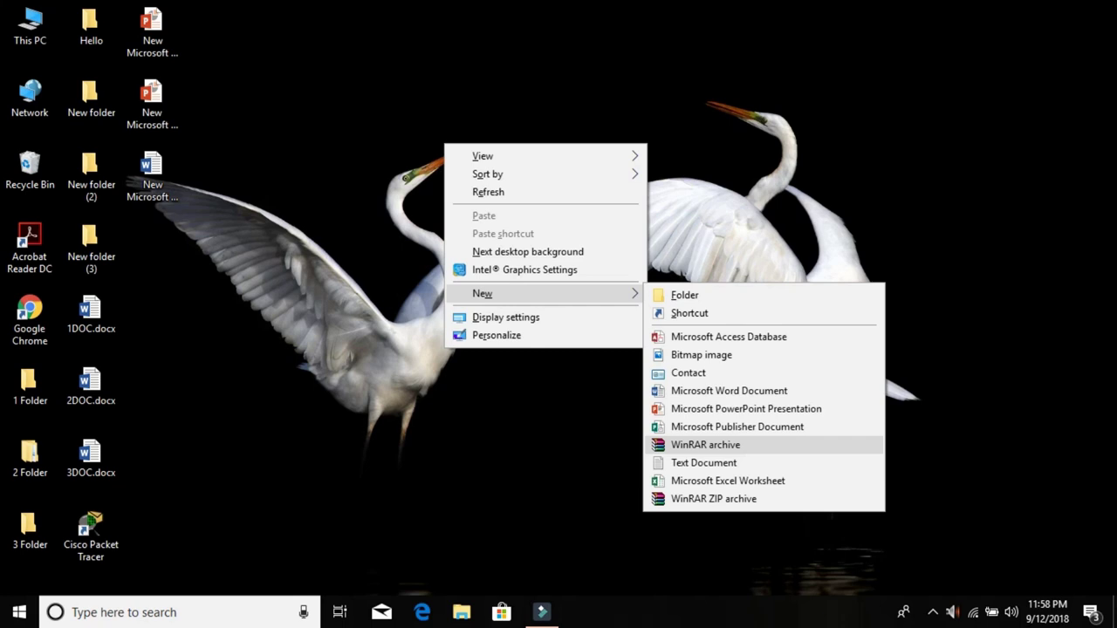
click(729, 391)
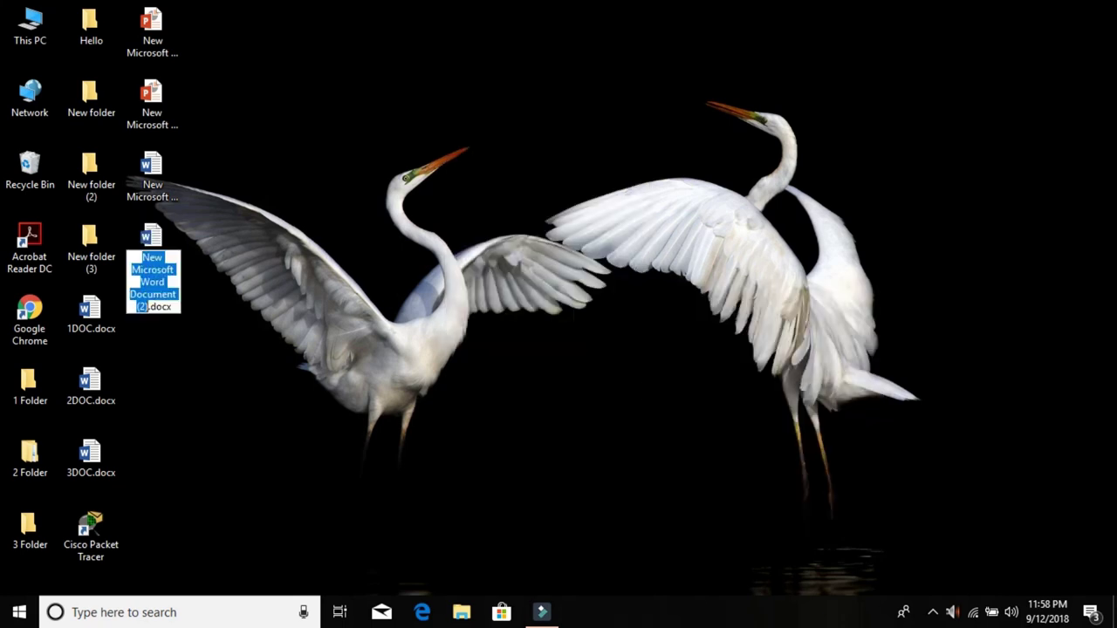
key(Return)
Step: Create a new folder on the desktop and keep its default name
right_click(481, 4)
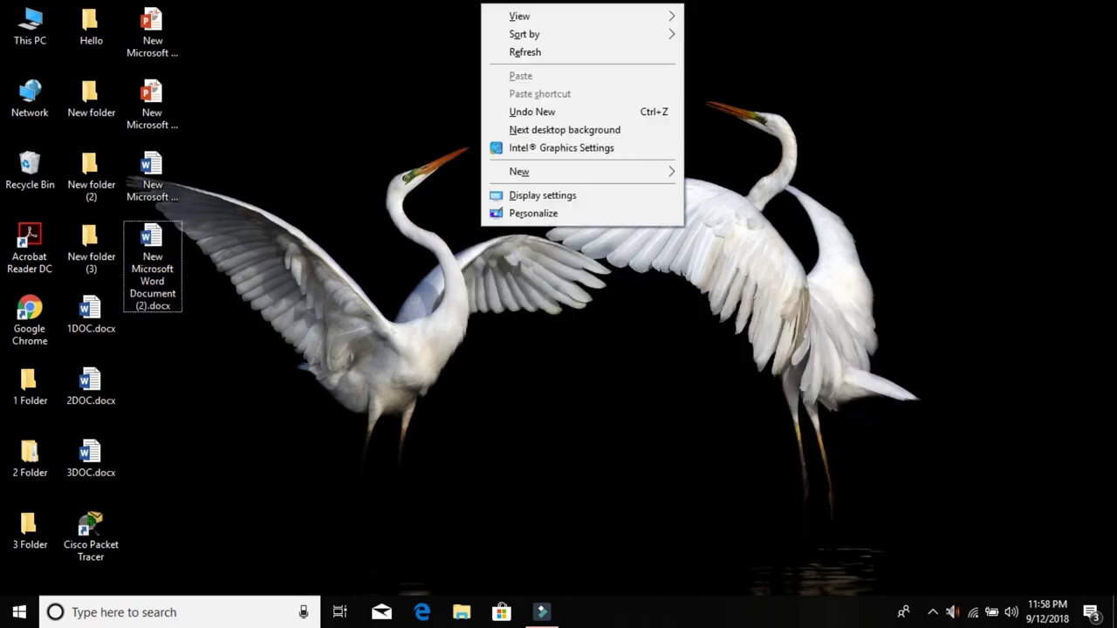
mouse_move(559, 172)
click(722, 173)
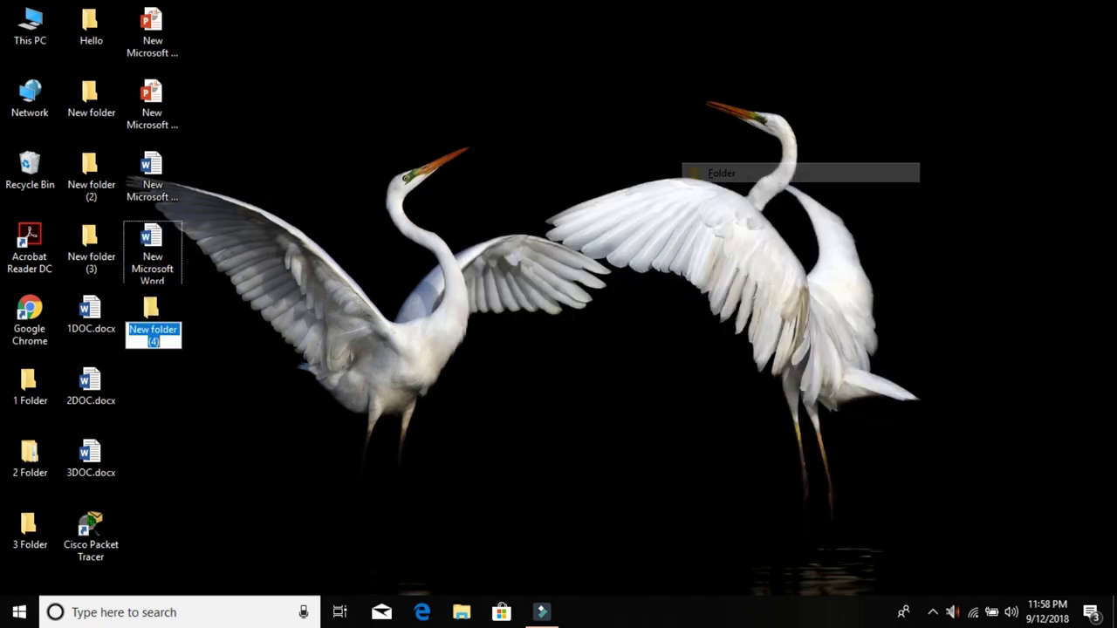
key(Return)
Step: Create a new Microsoft PowerPoint presentation on the desktop and keep its default name
right_click(627, 140)
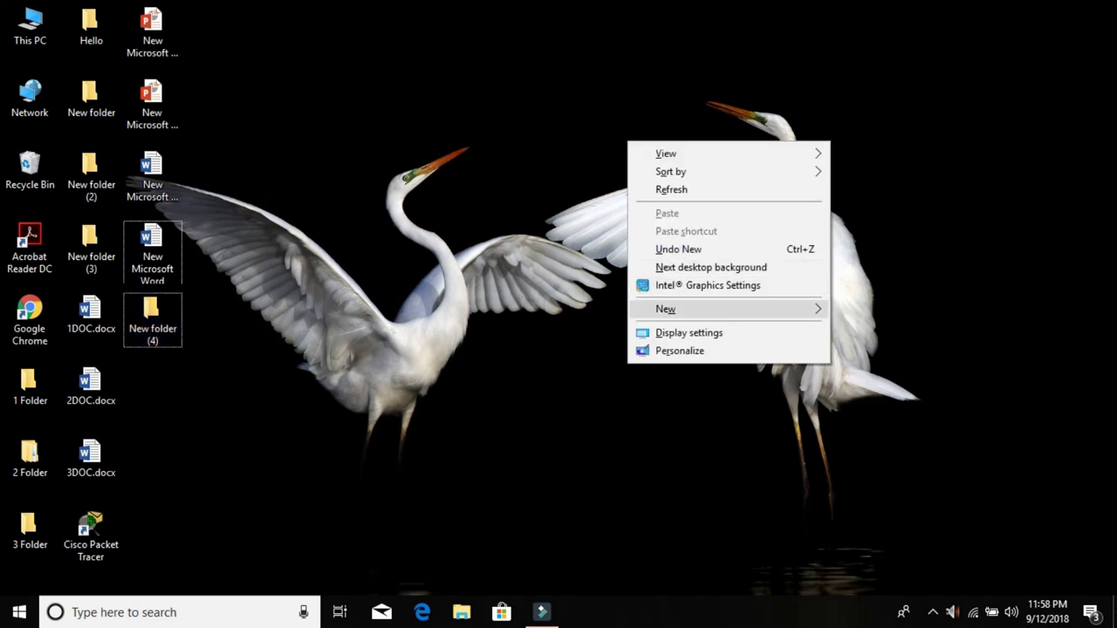
mouse_move(728, 309)
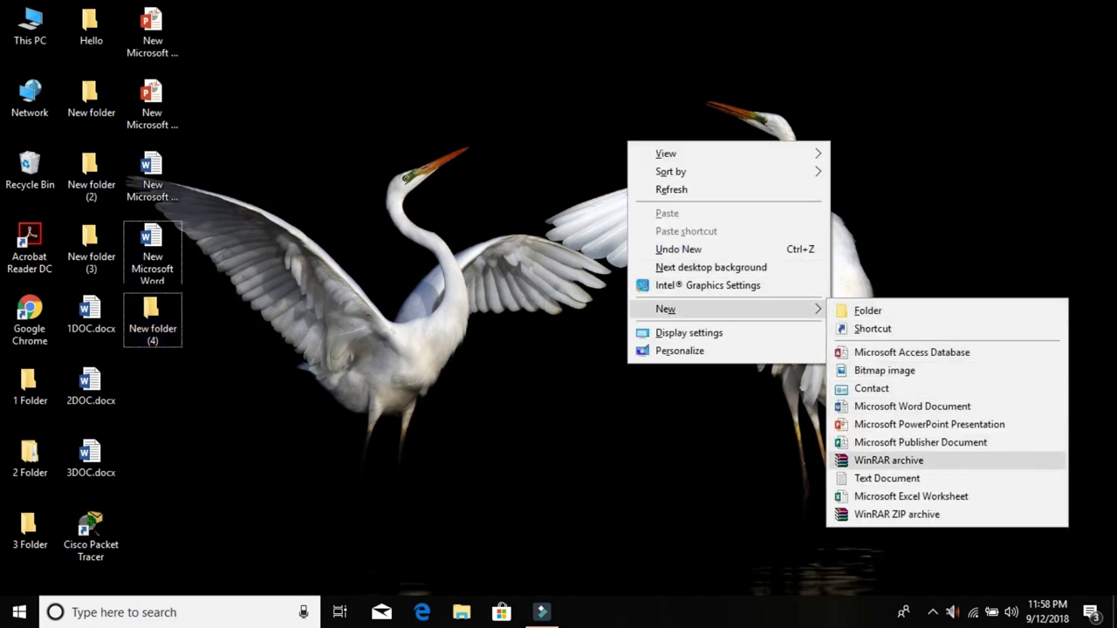
click(929, 424)
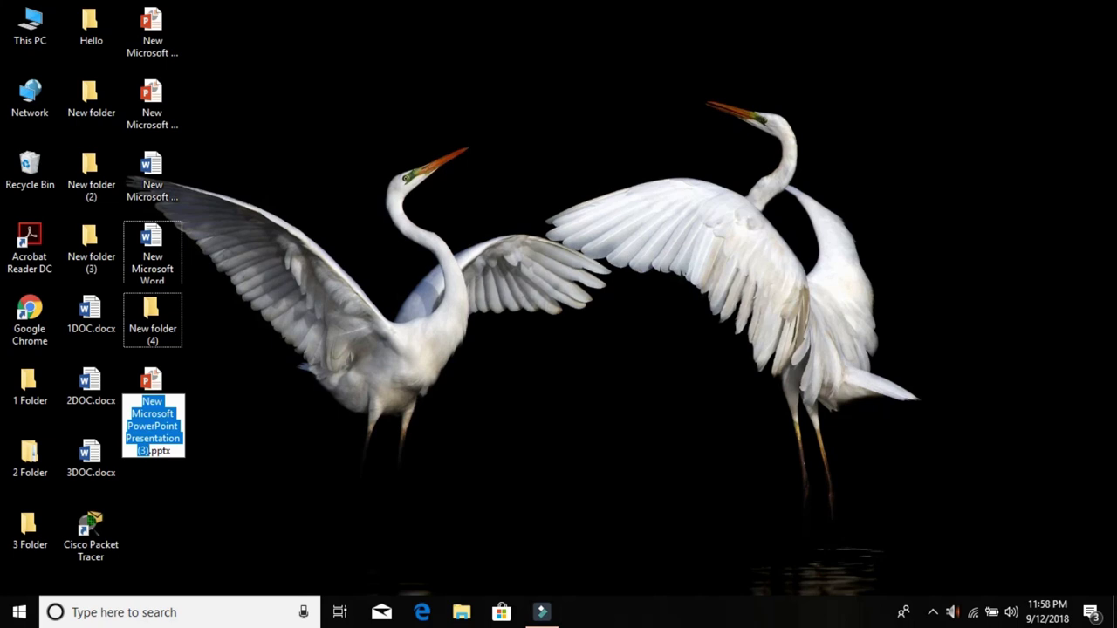
key(Return)
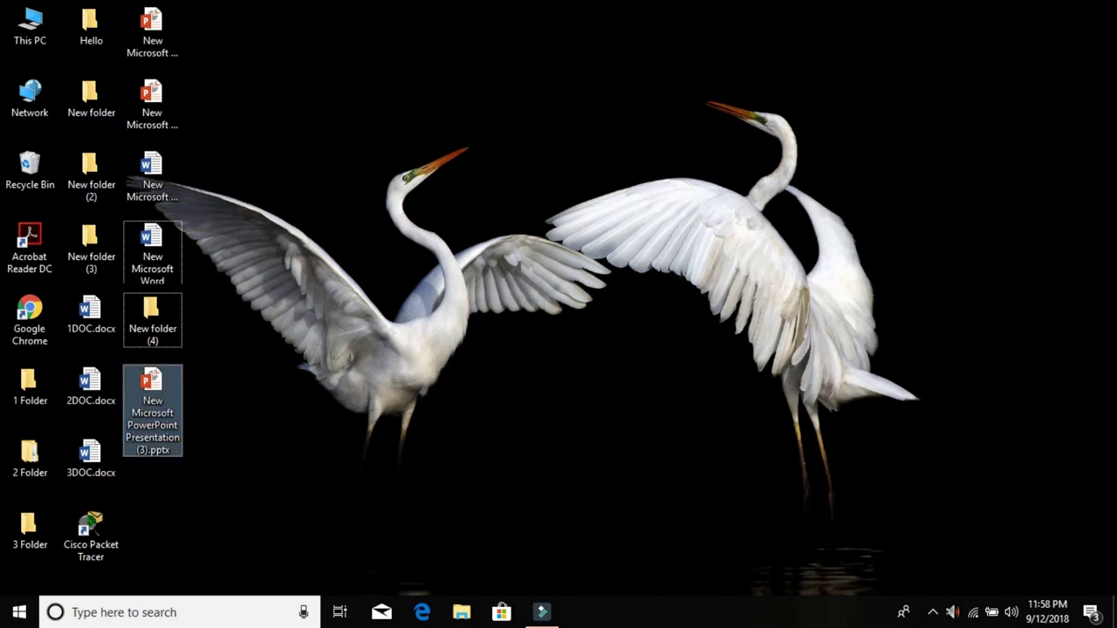
Step: Look over the item types that can be created without choosing one, and refresh the desktop
right_click(421, 145)
mouse_move(489, 313)
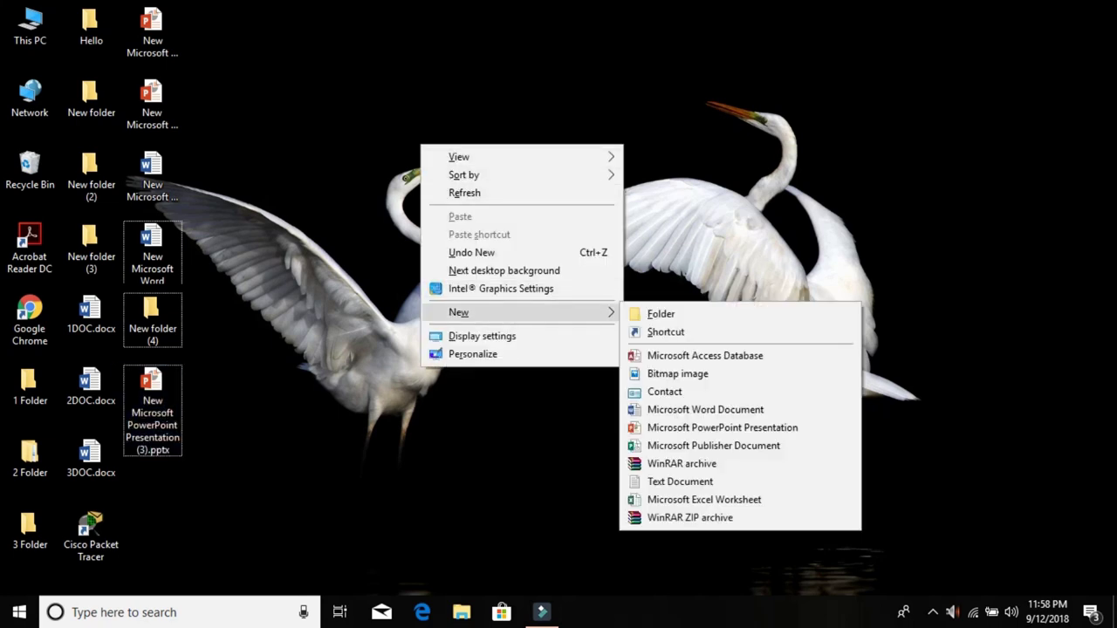
key(Escape)
right_click(635, 6)
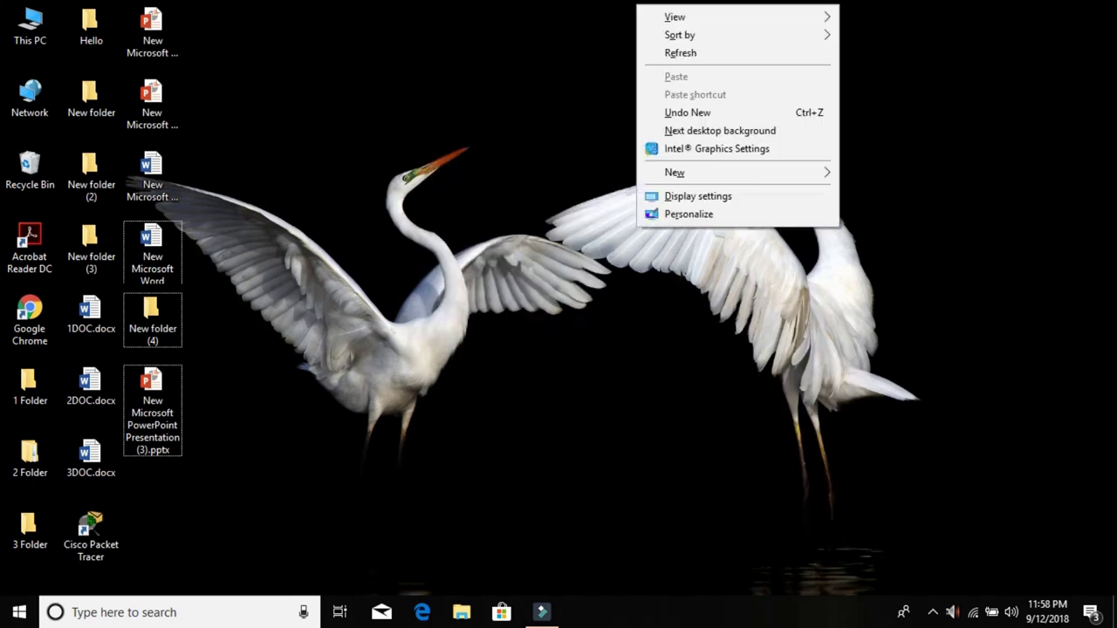
click(655, 52)
Step: Open the display settings from the desktop and lower the screen brightness to about two thirds
right_click(593, 87)
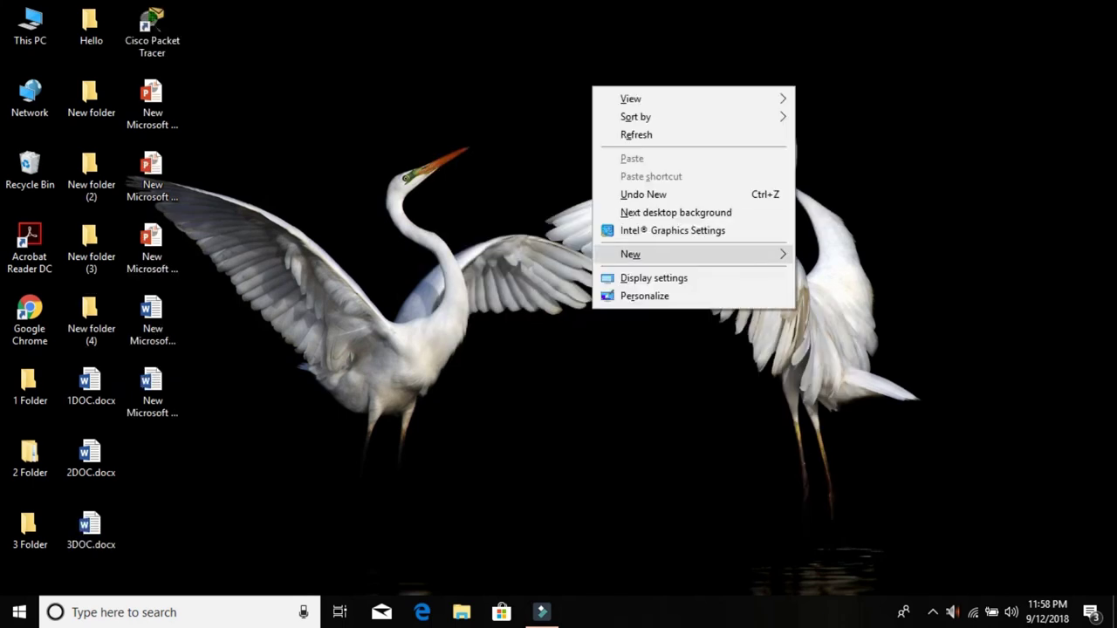
click(654, 278)
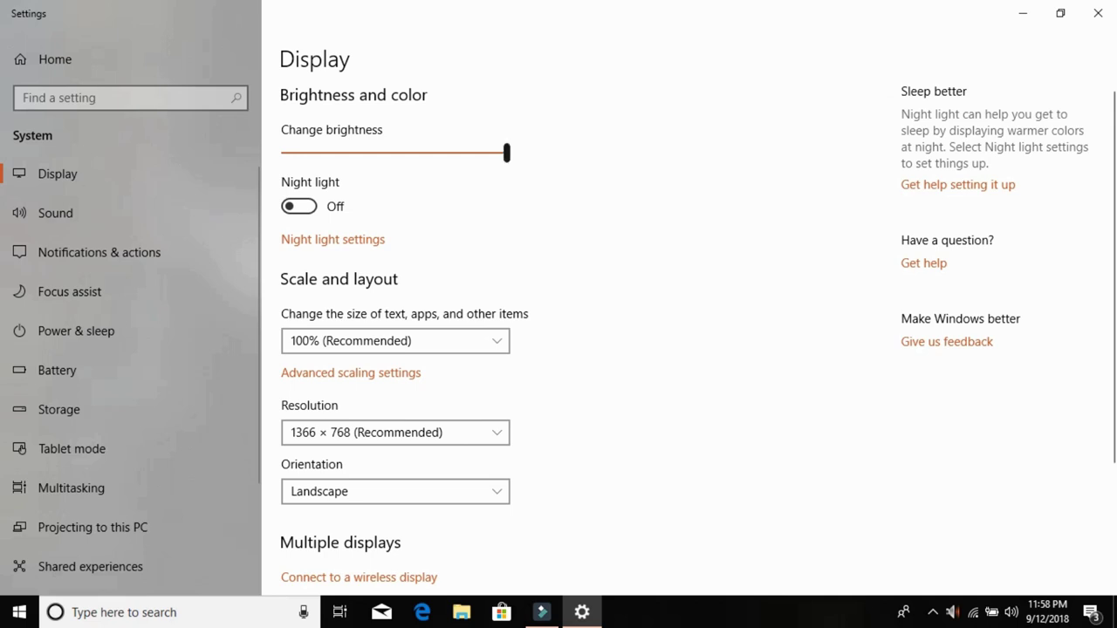
drag(506, 153, 428, 153)
Step: Turn Night light on and switch it back off
click(298, 206)
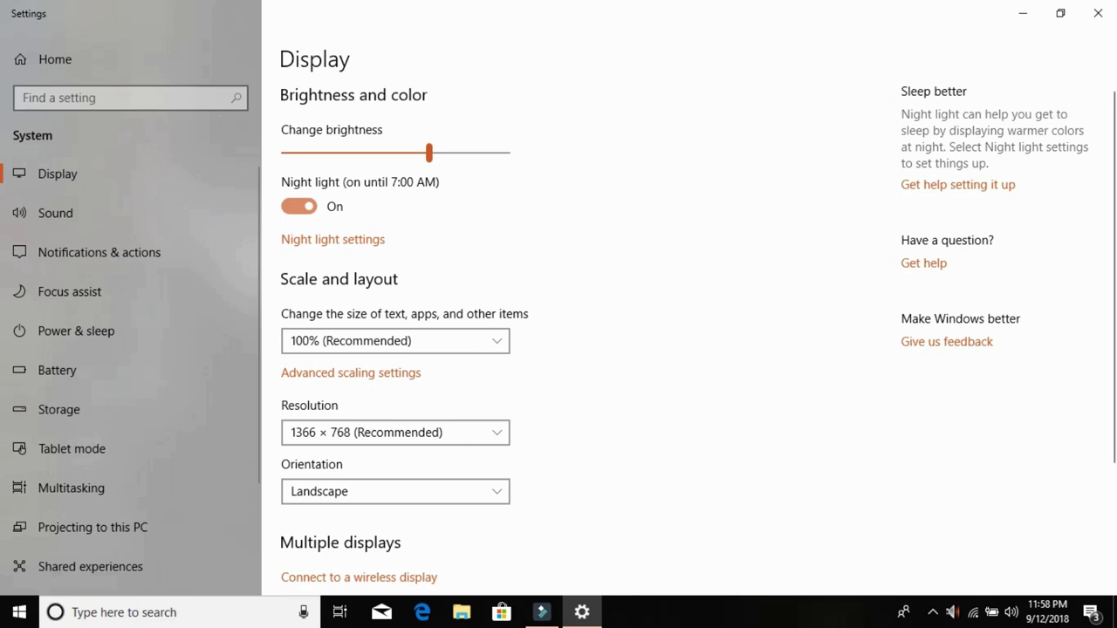
click(298, 206)
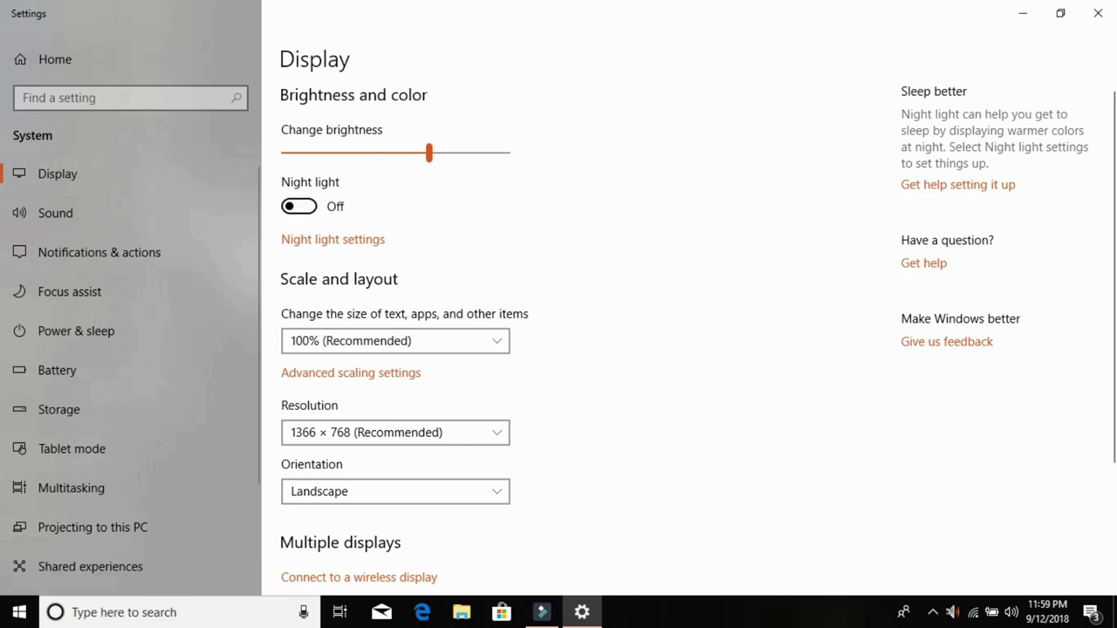
Step: Try a 125% size for text, apps and other items, and return it to 100% (Recommended)
scroll(559, 340, down, 1)
click(394, 230)
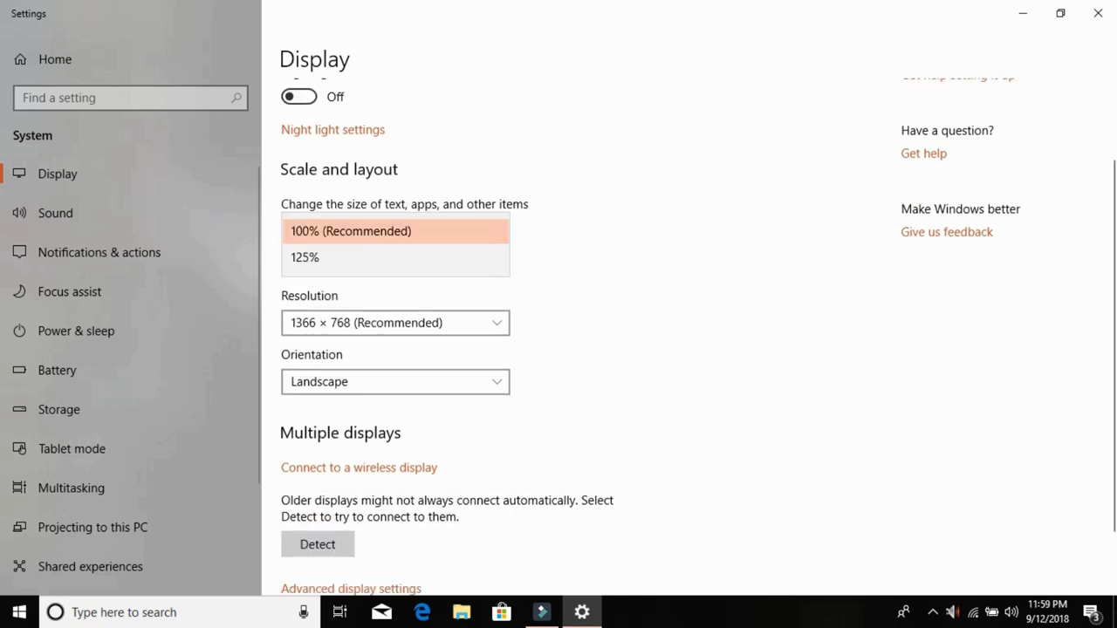
click(305, 257)
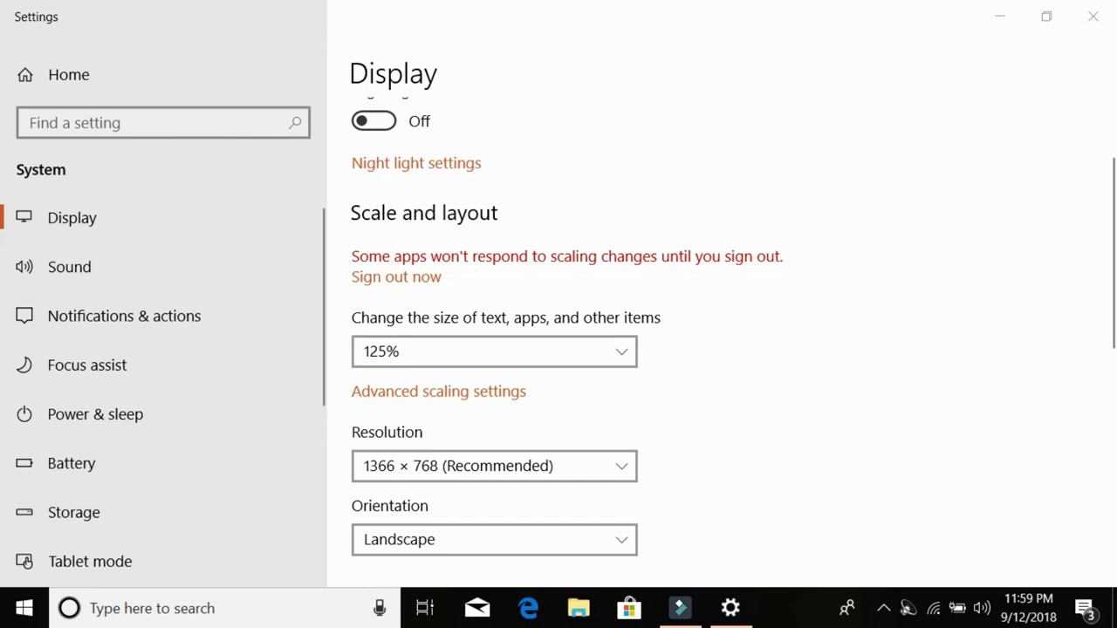
click(509, 352)
click(440, 319)
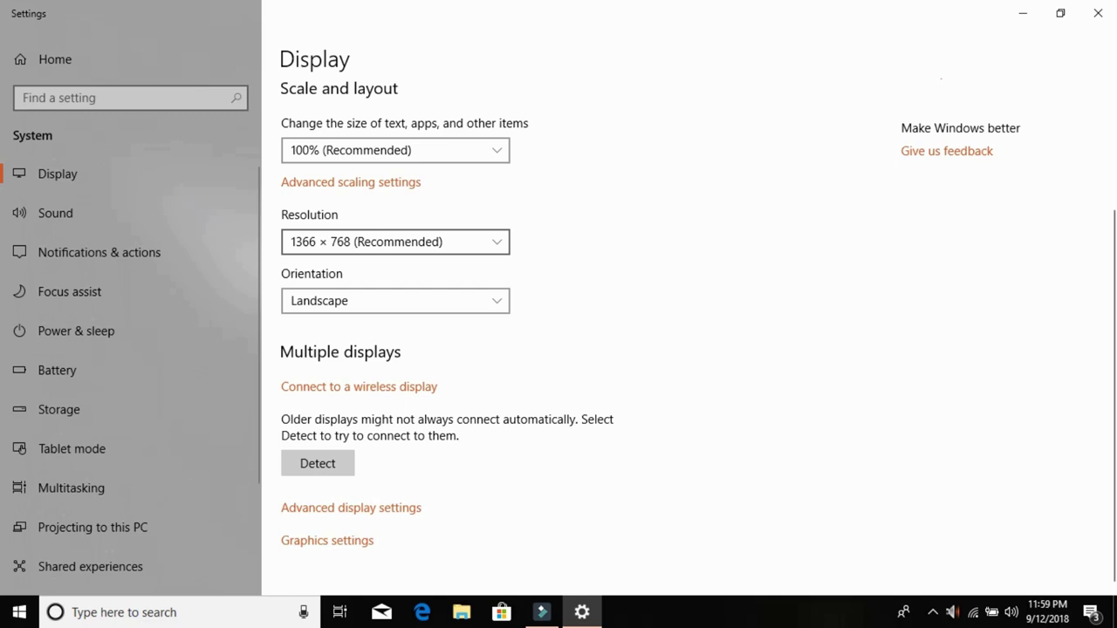
Step: Set the display resolution to 1024 × 768 and keep the change
click(395, 242)
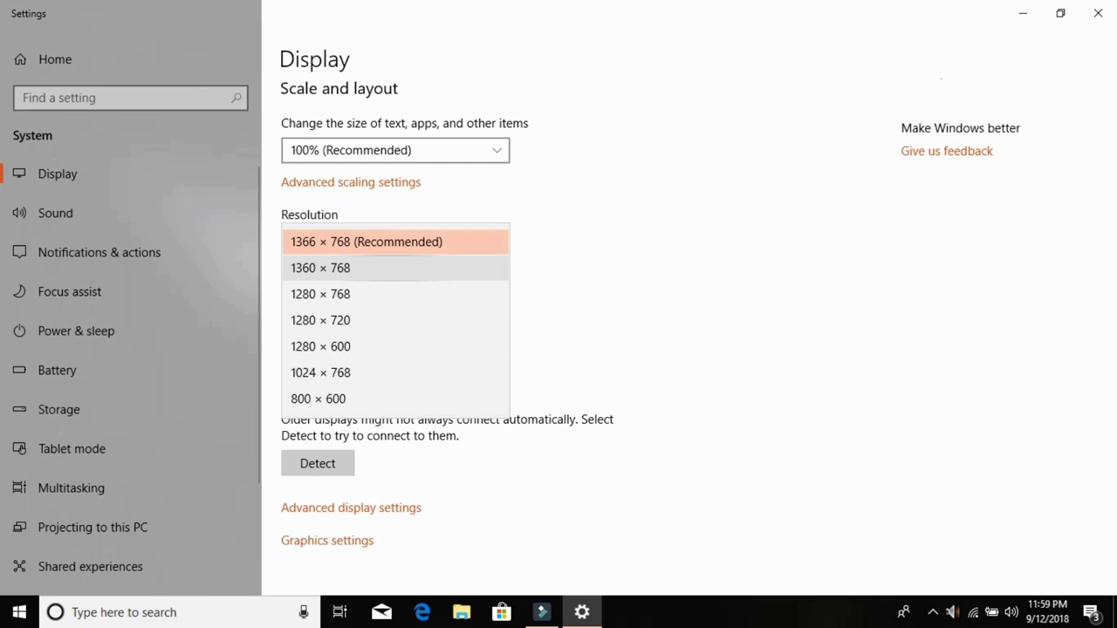
click(320, 372)
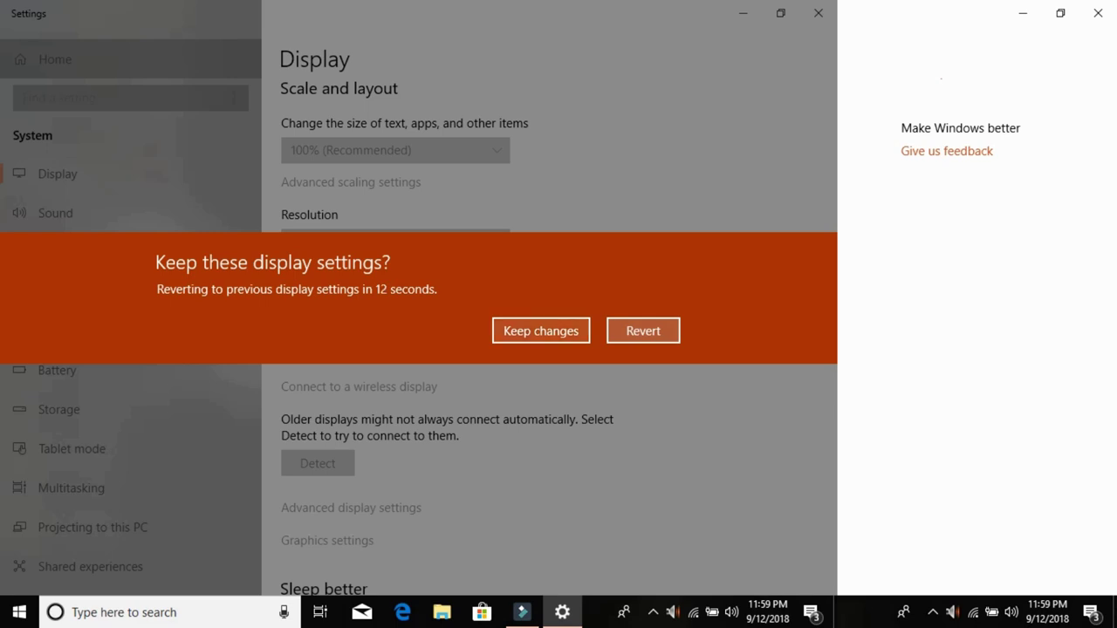
click(542, 331)
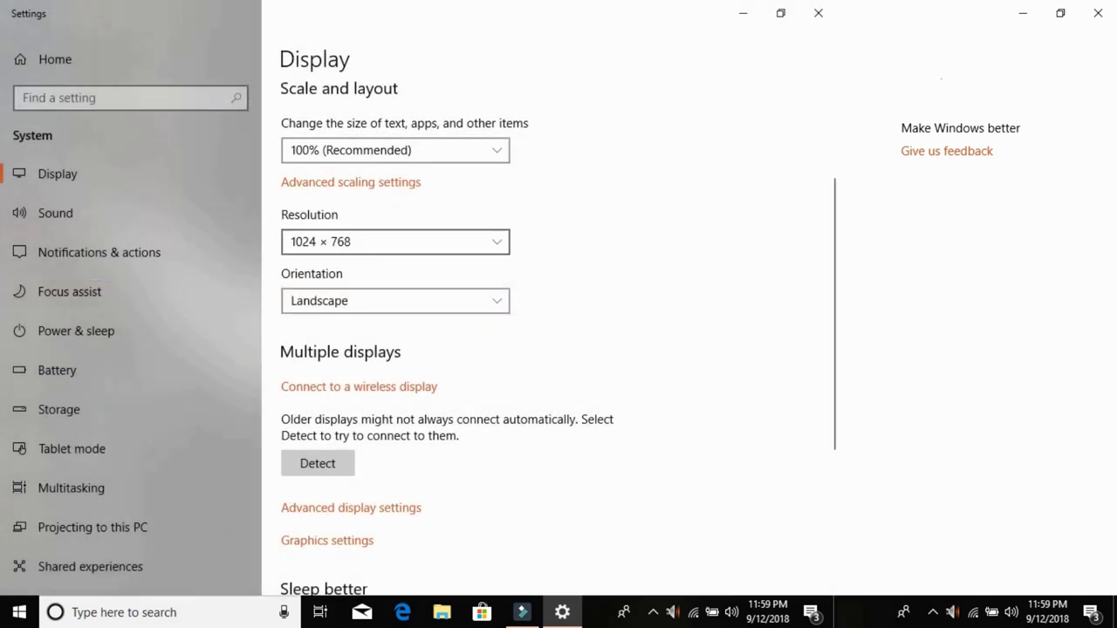
Step: Try the 1360 × 768 display resolution and revert the change
click(394, 242)
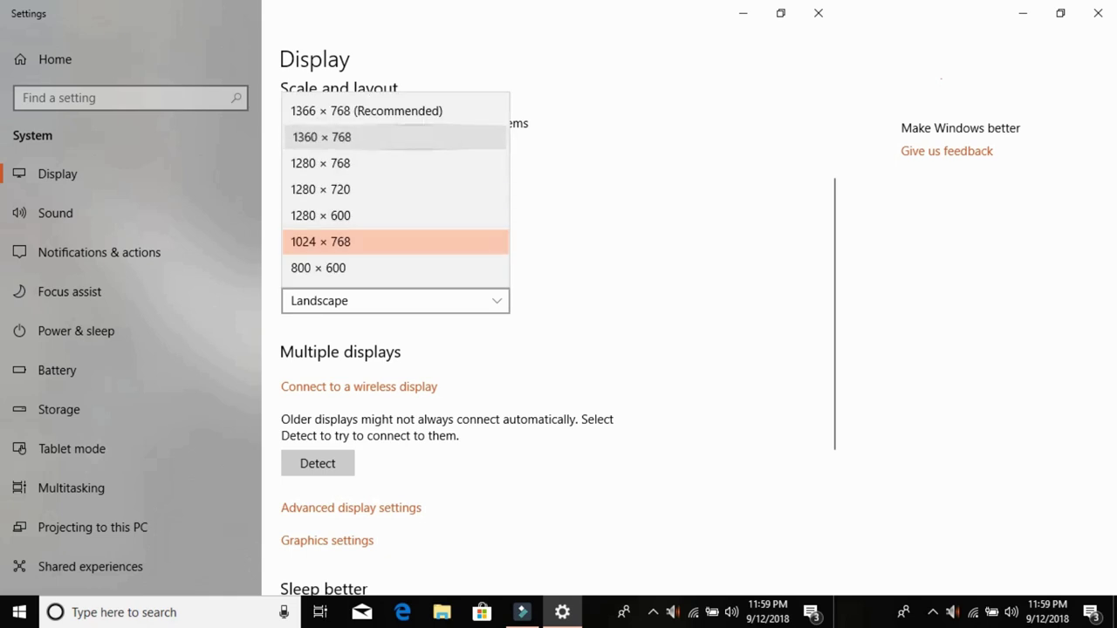
click(349, 137)
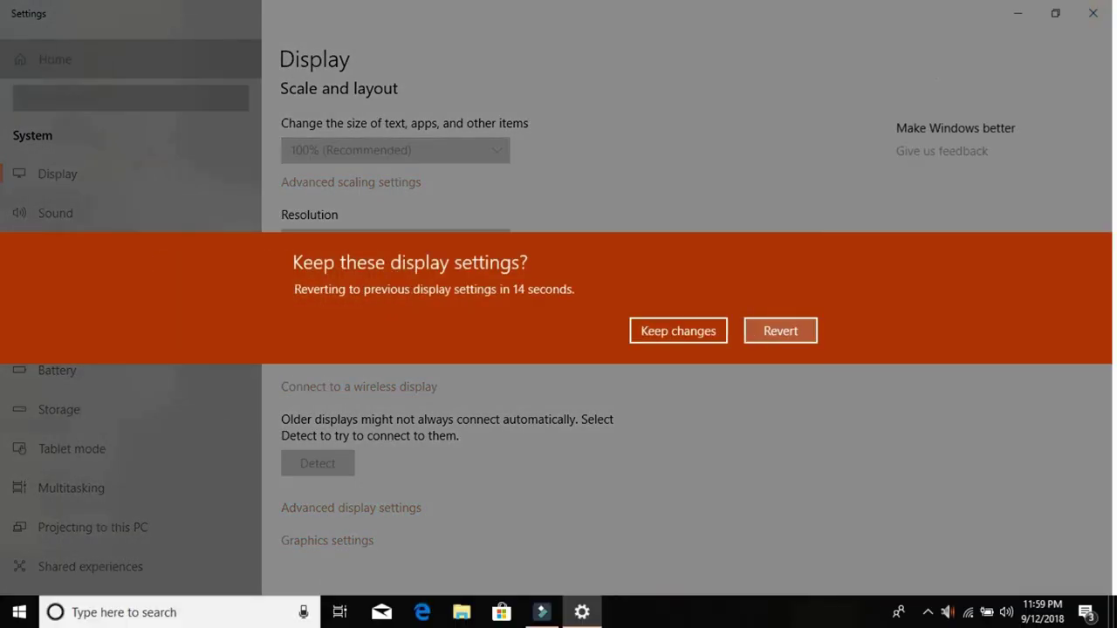
click(780, 331)
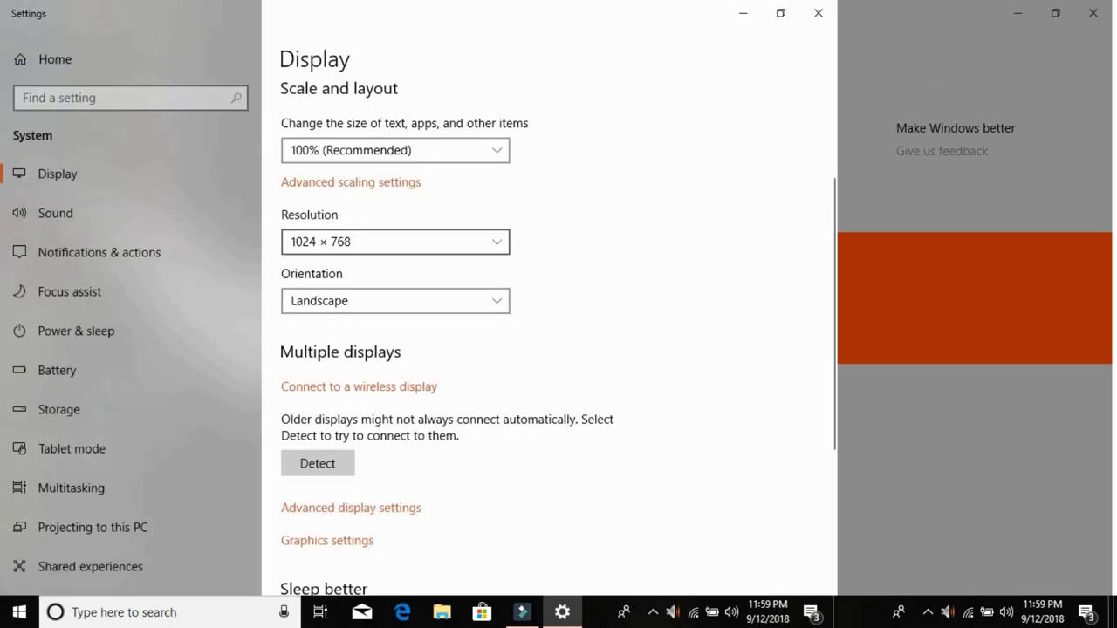
Step: Set the display resolution to 1366 × 768 (Recommended) and keep the change
click(395, 242)
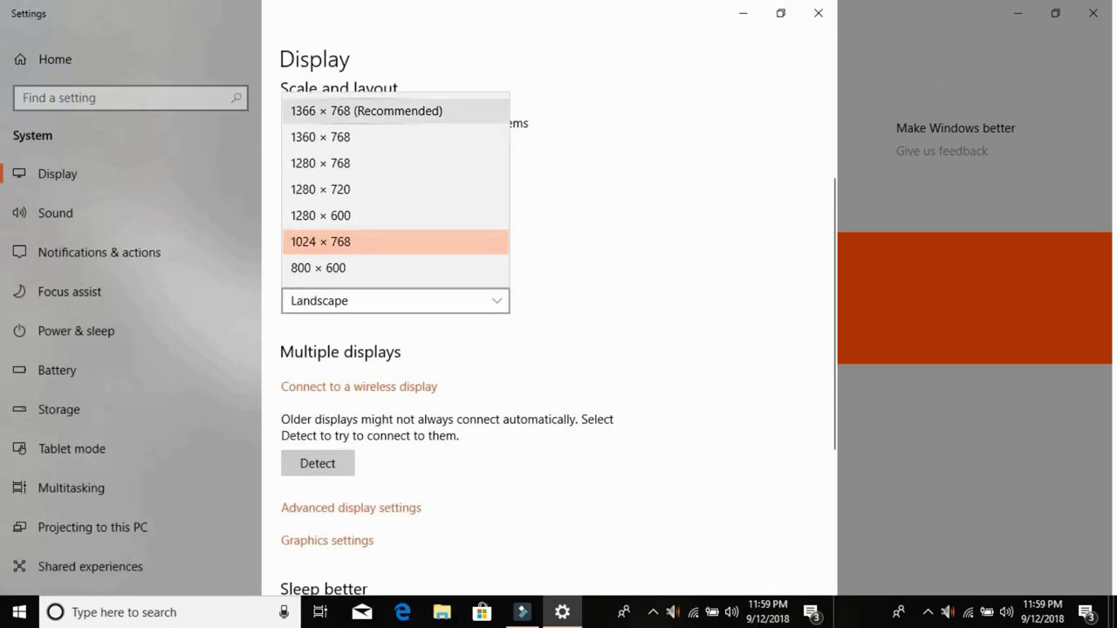
click(366, 111)
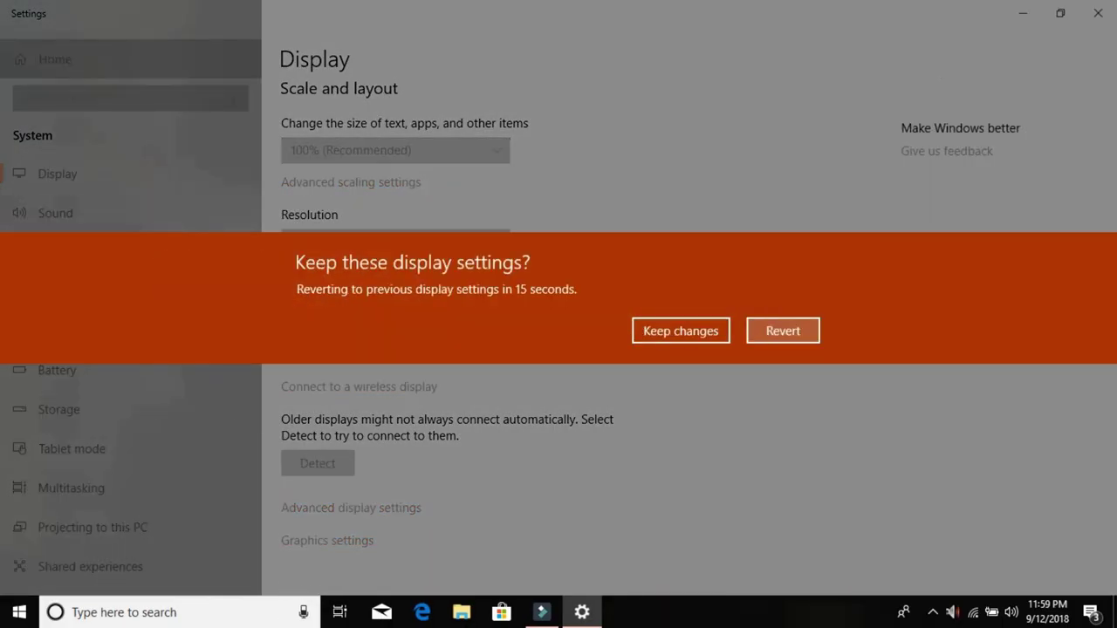
click(681, 330)
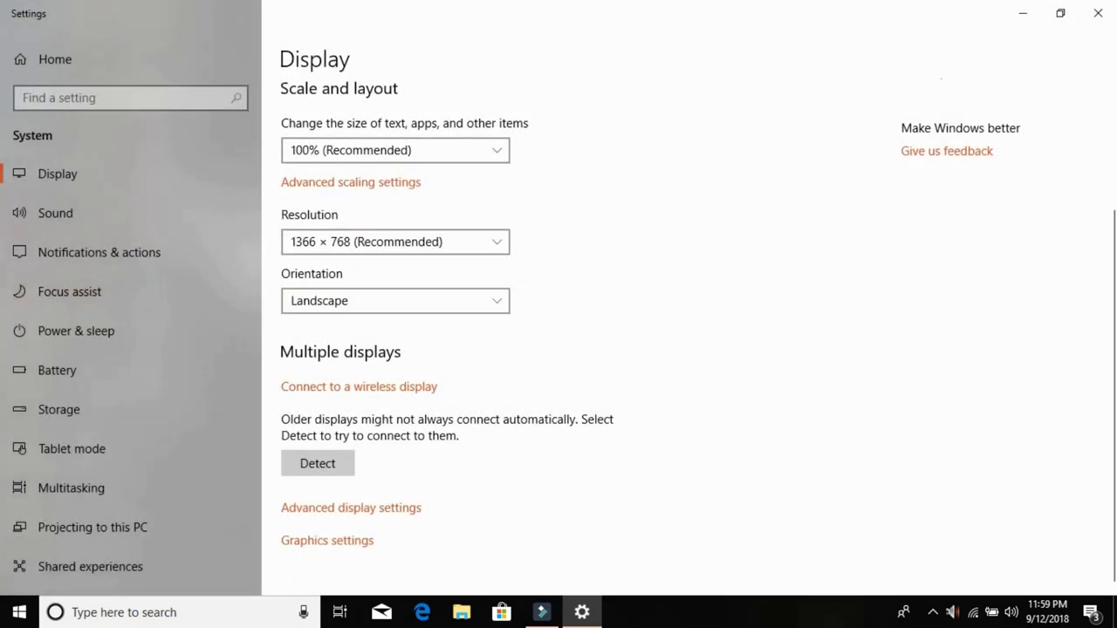
Step: Try the Portrait and Landscape (flipped) display orientations, reverting to Landscape
click(395, 300)
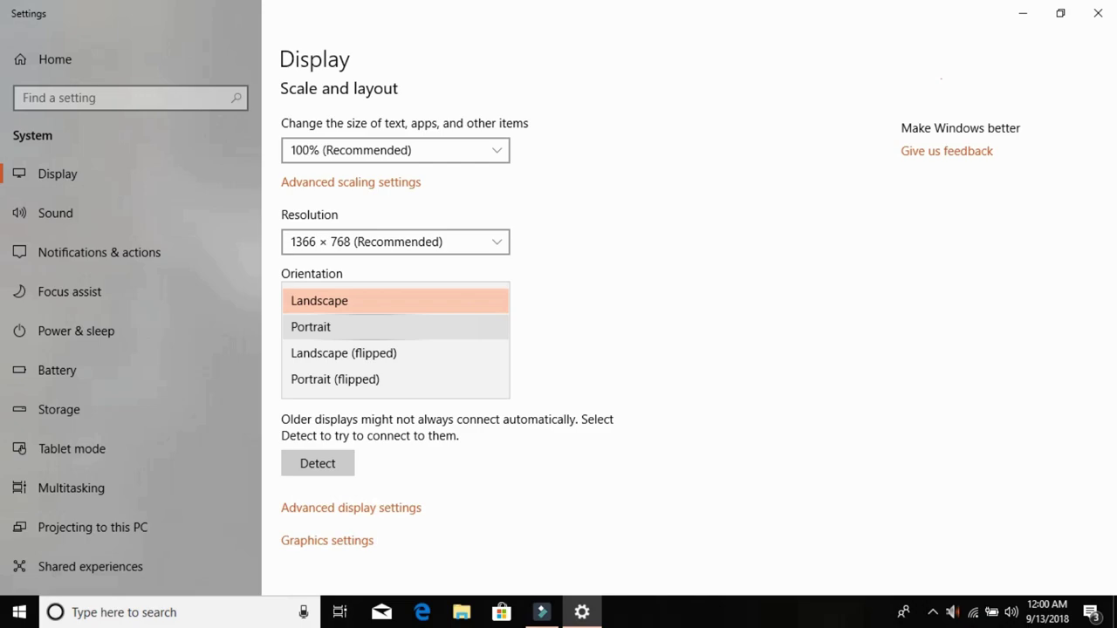
click(311, 326)
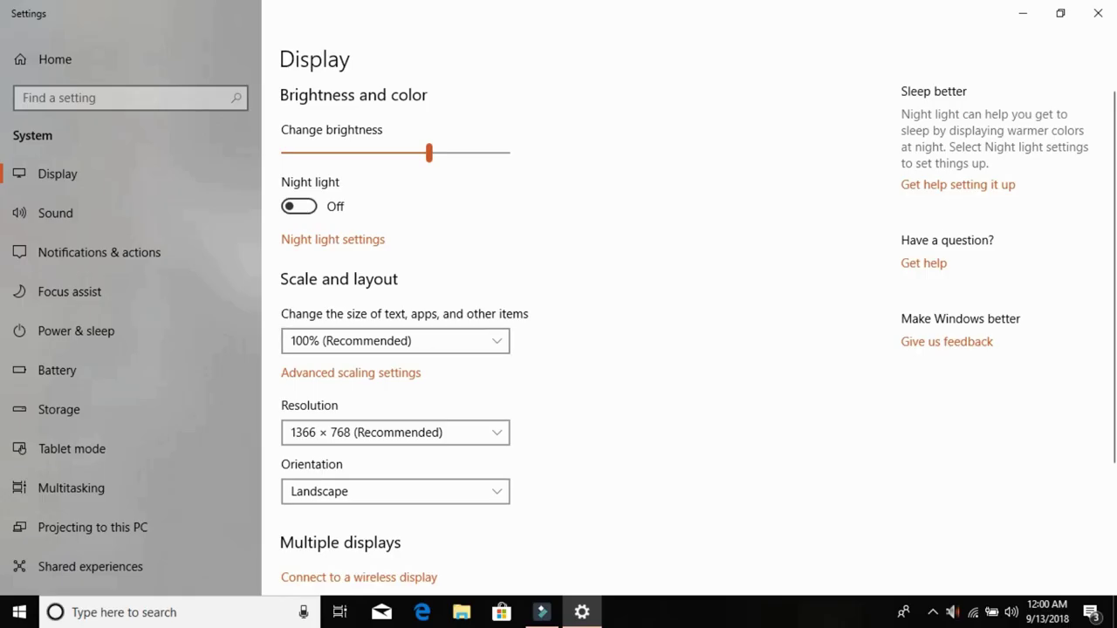
scroll(559, 340, down, 2)
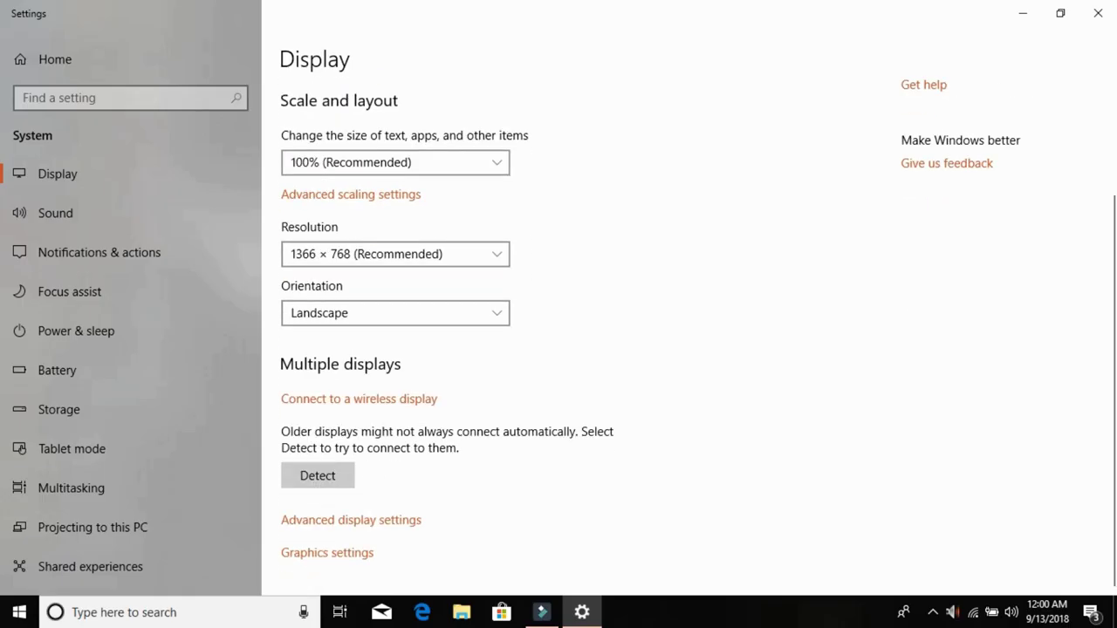
click(394, 313)
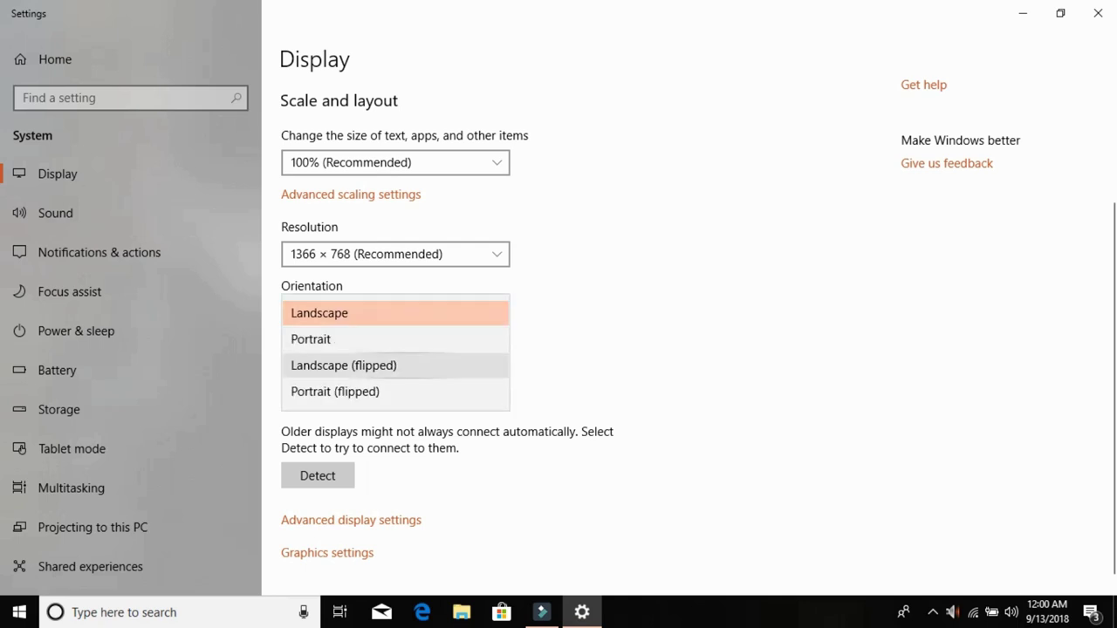
click(343, 365)
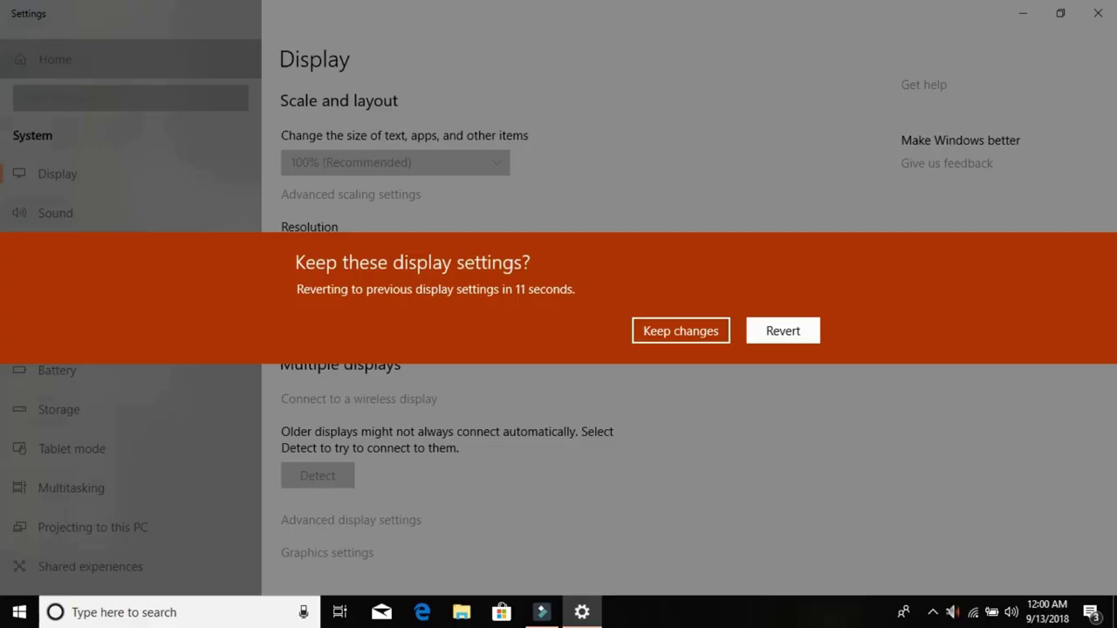
key(Escape)
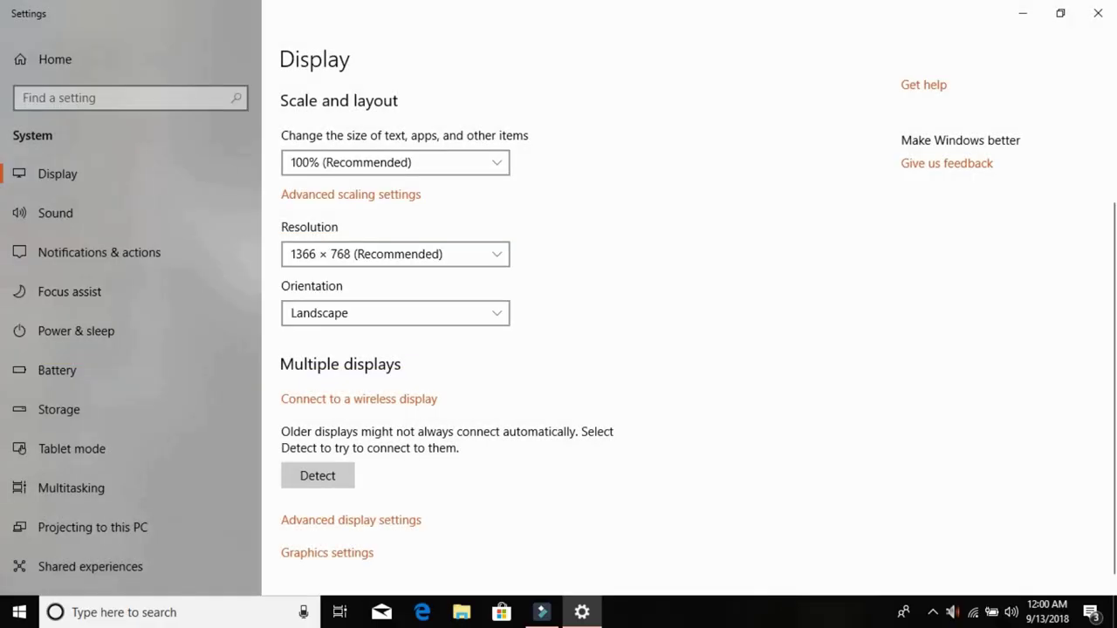
Step: Review the orientation choices and the remaining display options, and close the Settings window
click(395, 312)
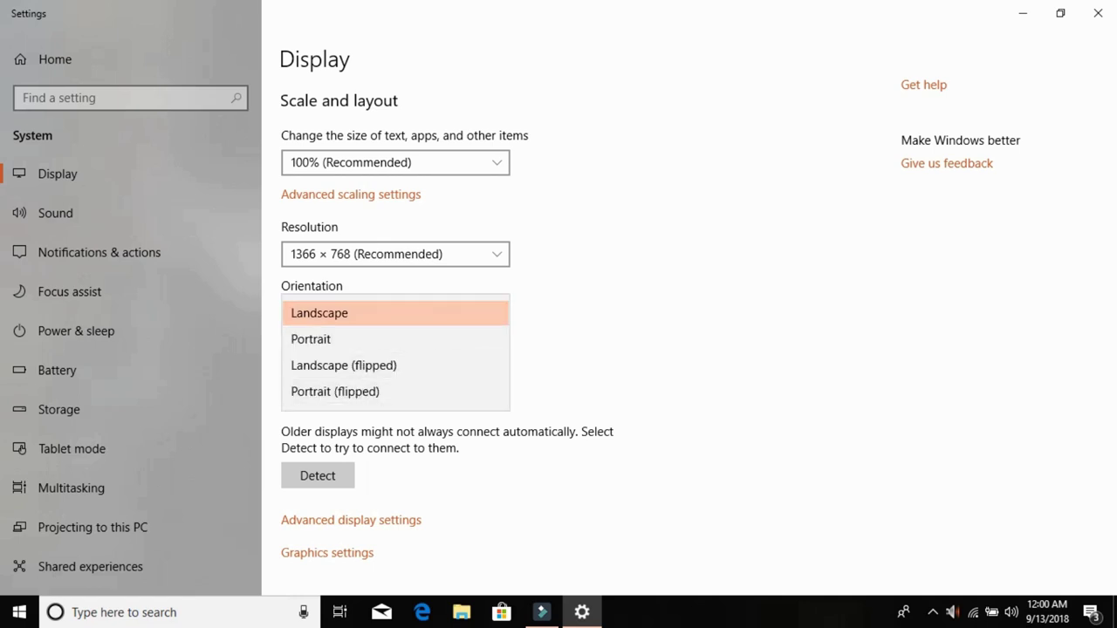
key(Escape)
scroll(699, 338, down, 1)
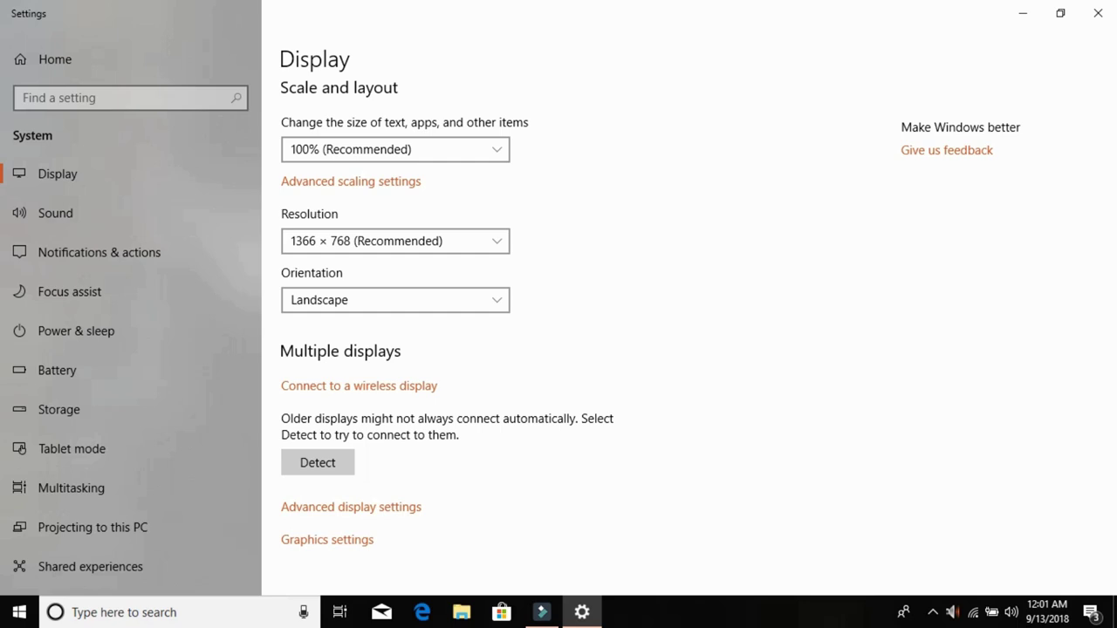
scroll(651, 313, up, 2)
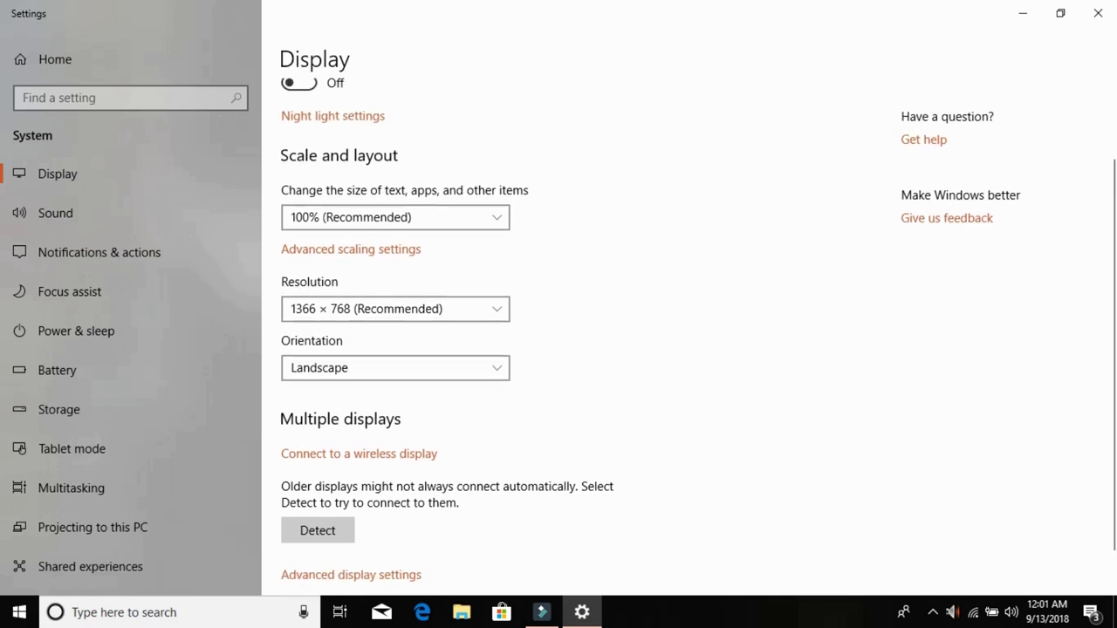
click(1097, 13)
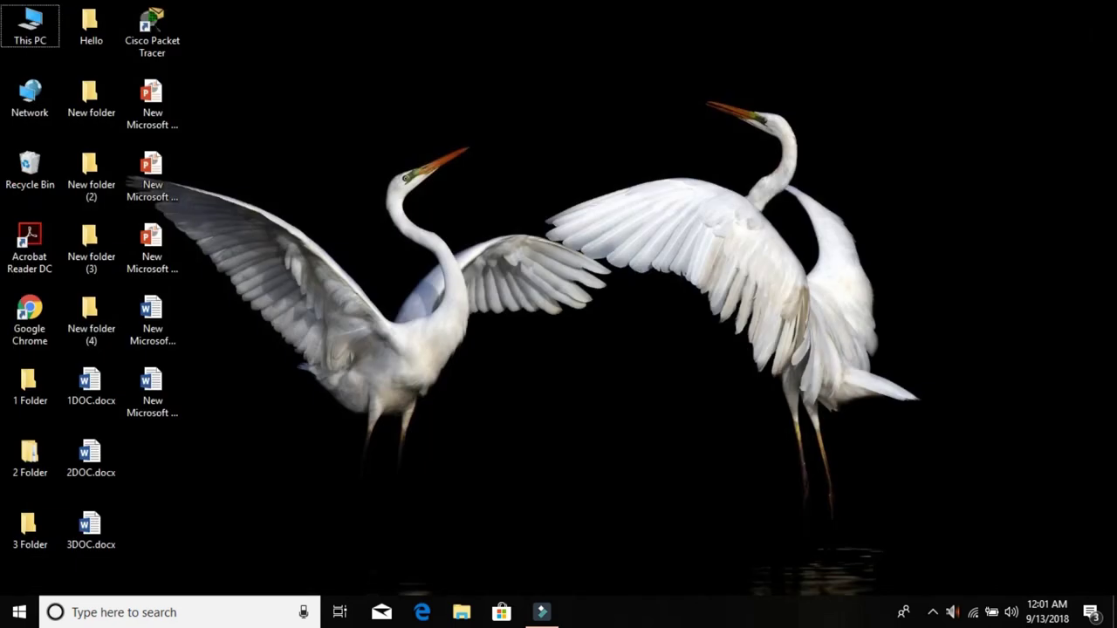
Step: Open the desktop's background personalization settings, shrink the window to reveal the desktop, and show the available background types
right_click(639, 42)
click(690, 250)
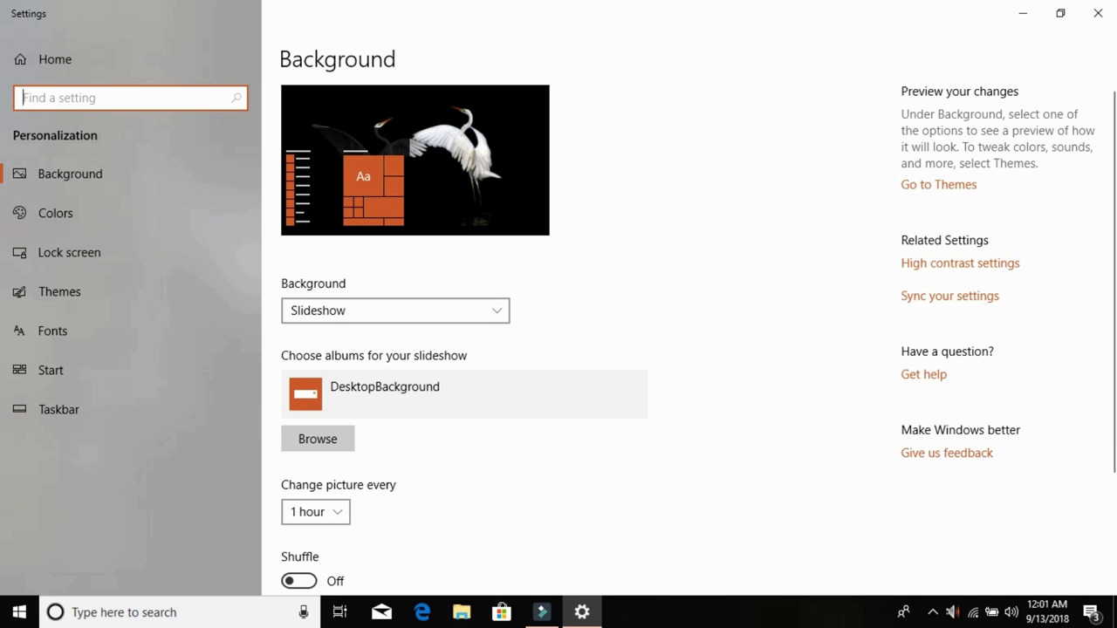
scroll(396, 198, down, 3)
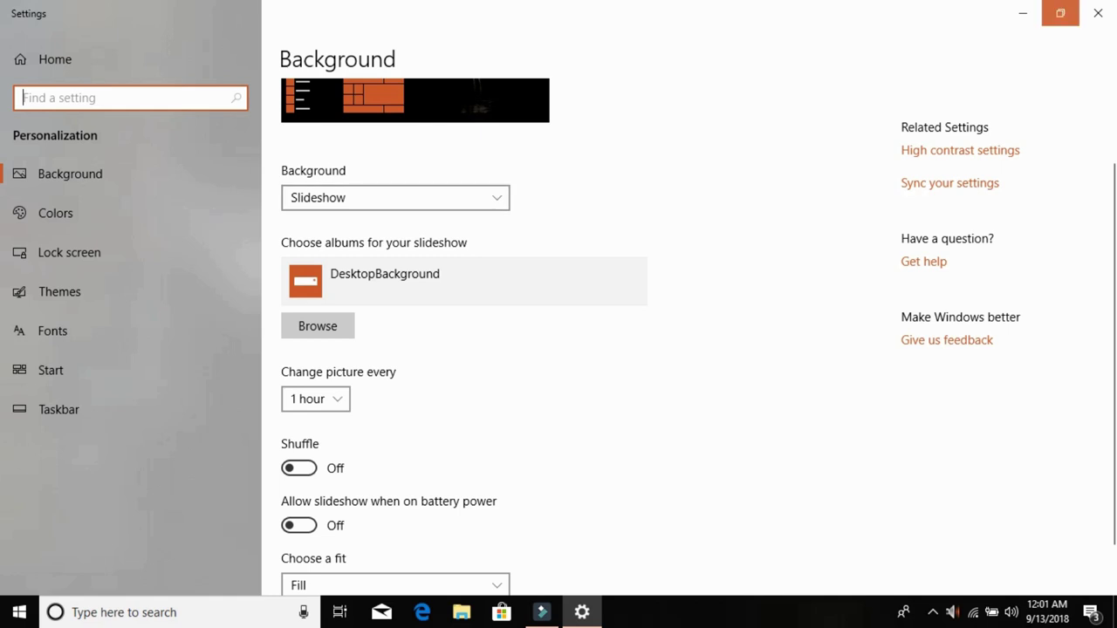
click(1060, 13)
click(255, 208)
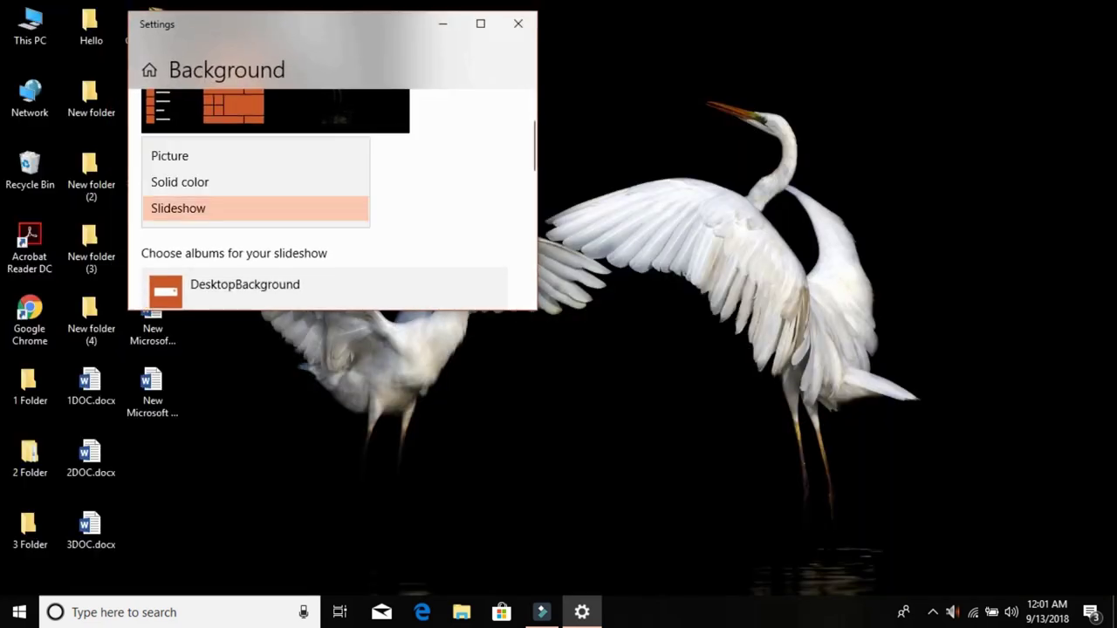
Step: Advance the desktop slideshow to the next background picture three times from the desktop
right_click(771, 152)
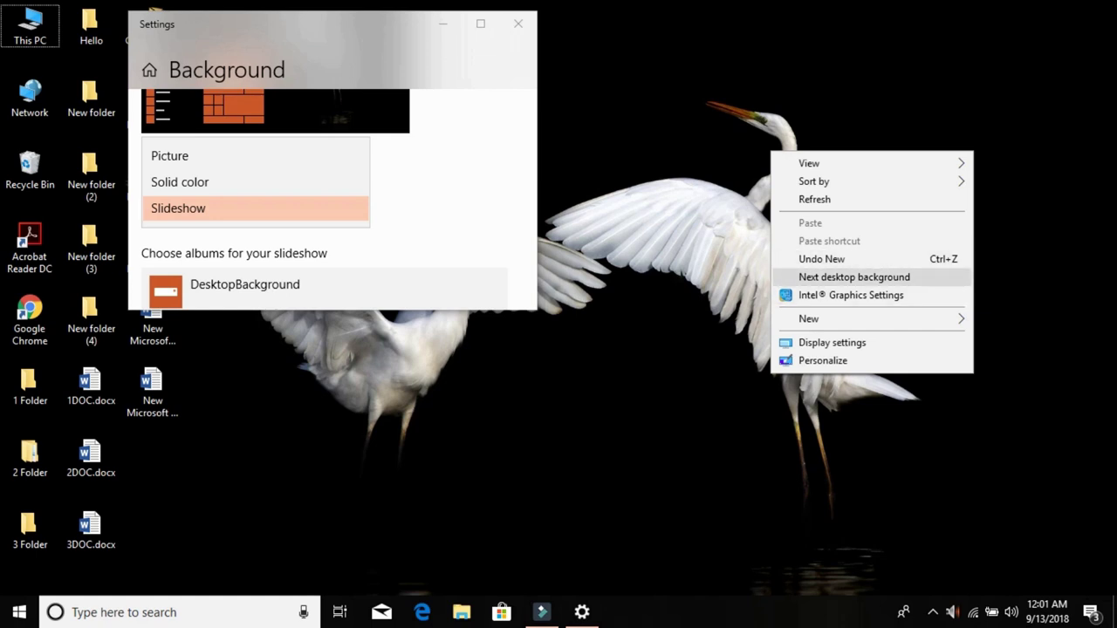
click(854, 277)
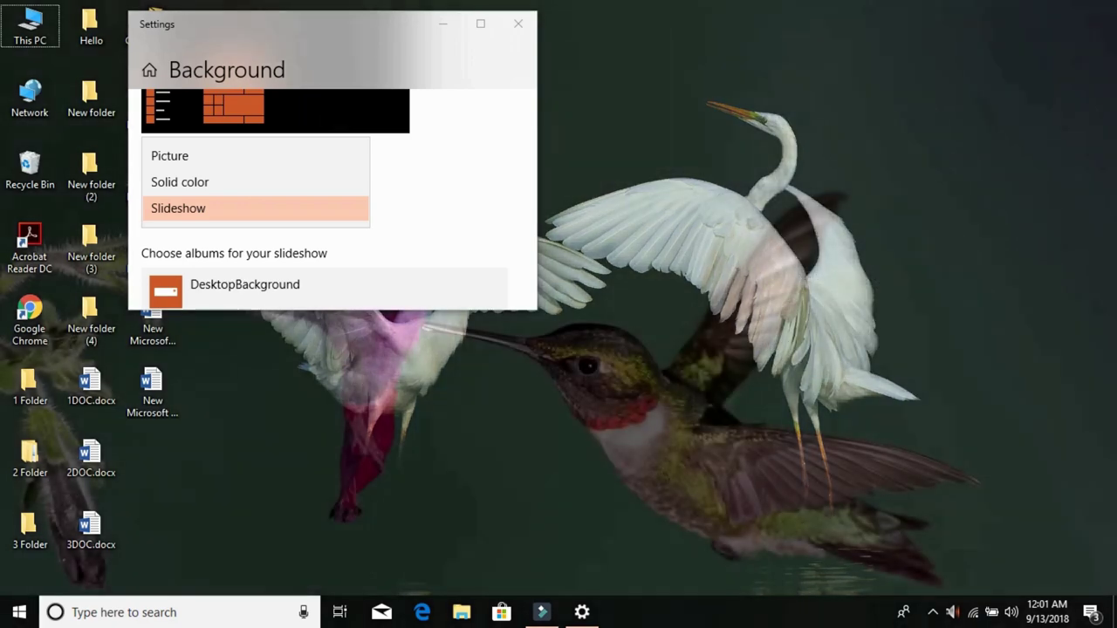
right_click(748, 210)
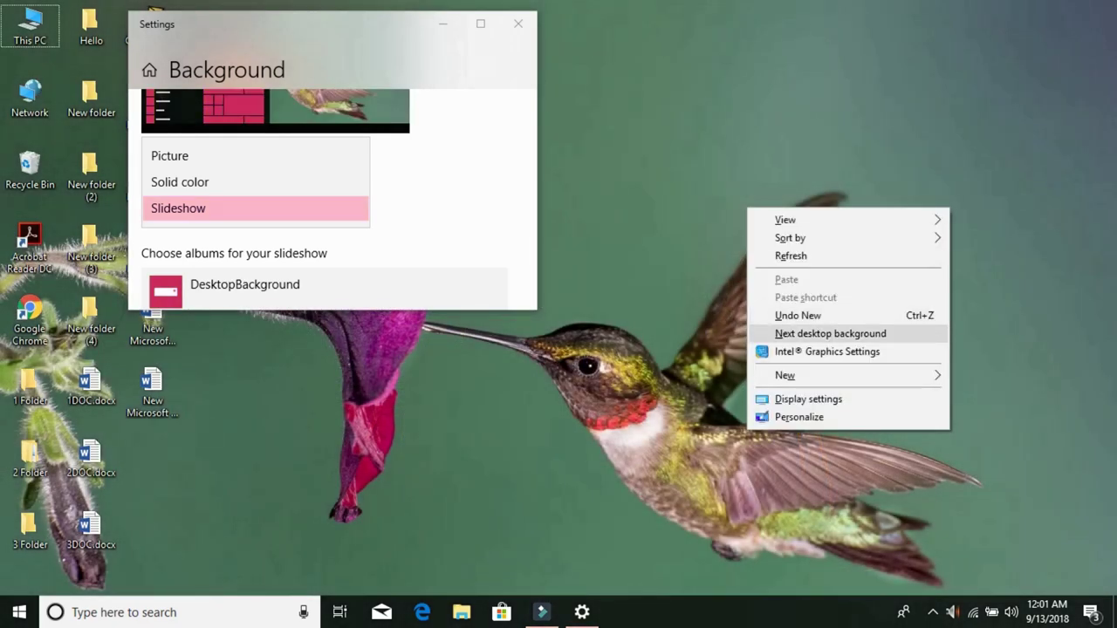
click(830, 334)
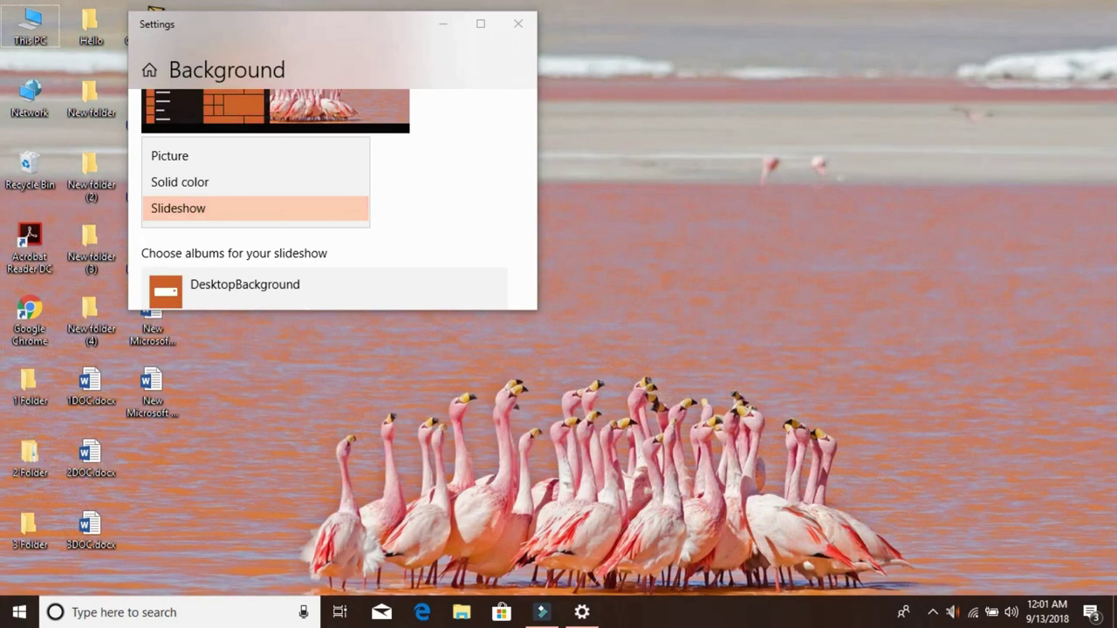
right_click(723, 185)
click(785, 310)
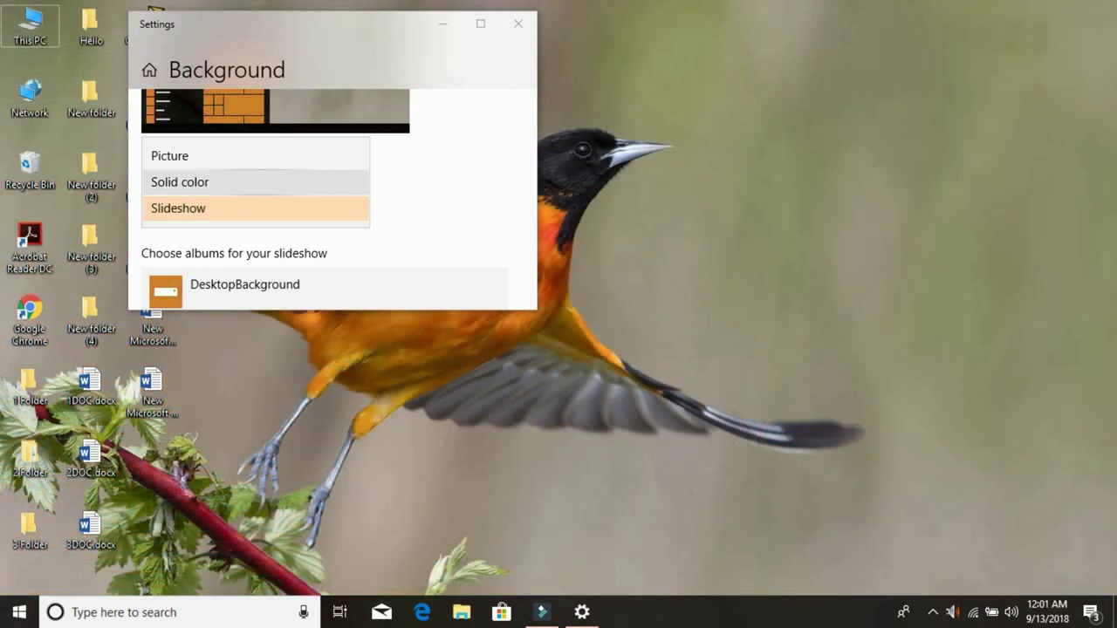
Step: Change the background type to Solid color, try violet red, and choose the purple beside it
click(247, 182)
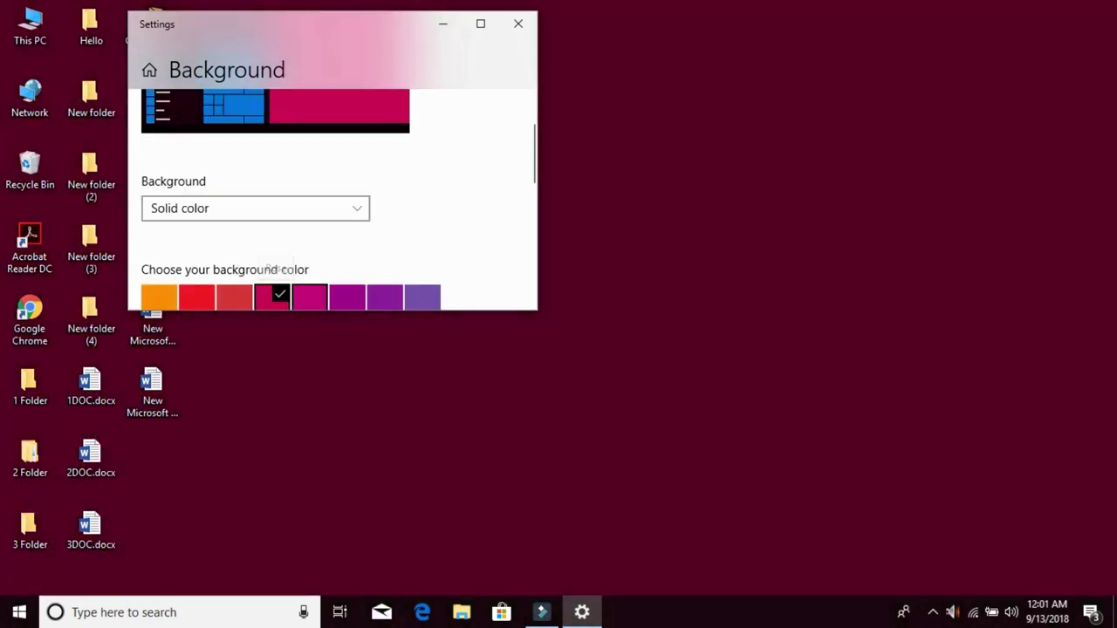
click(347, 296)
click(385, 297)
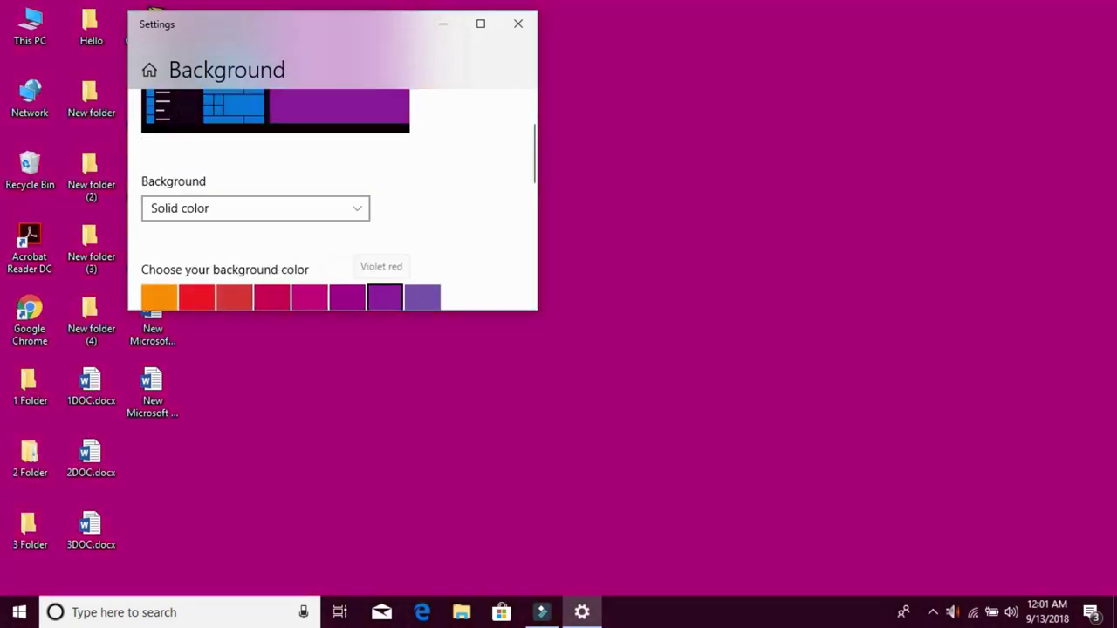
Step: Change the background type to Picture, apply the flag photo, and replace it with the hummingbird photo
click(342, 208)
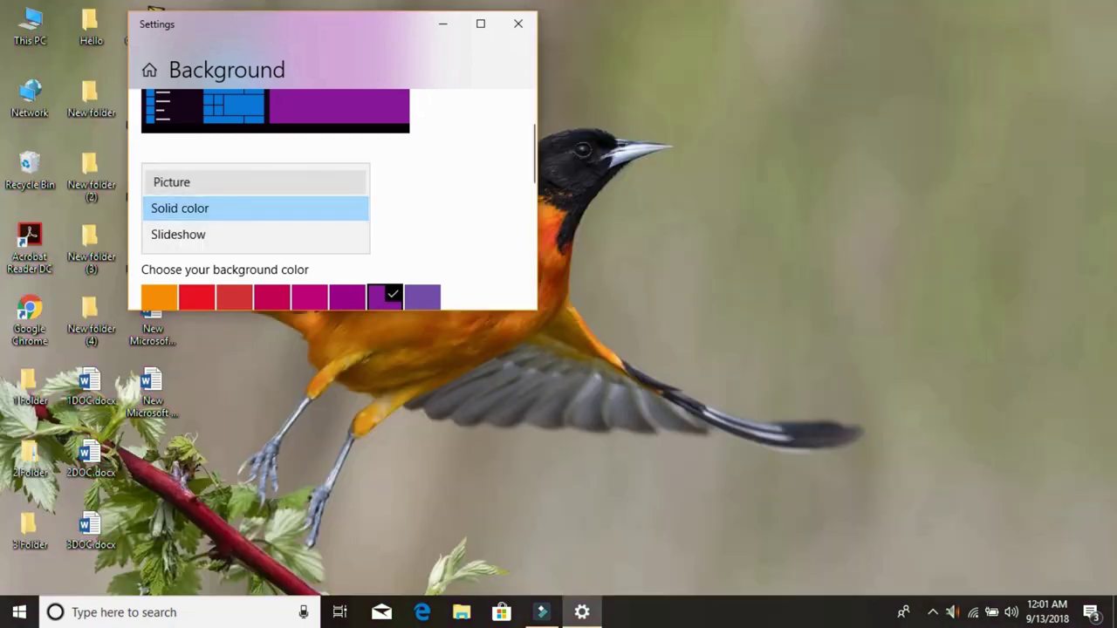
scroll(332, 199, down, 1)
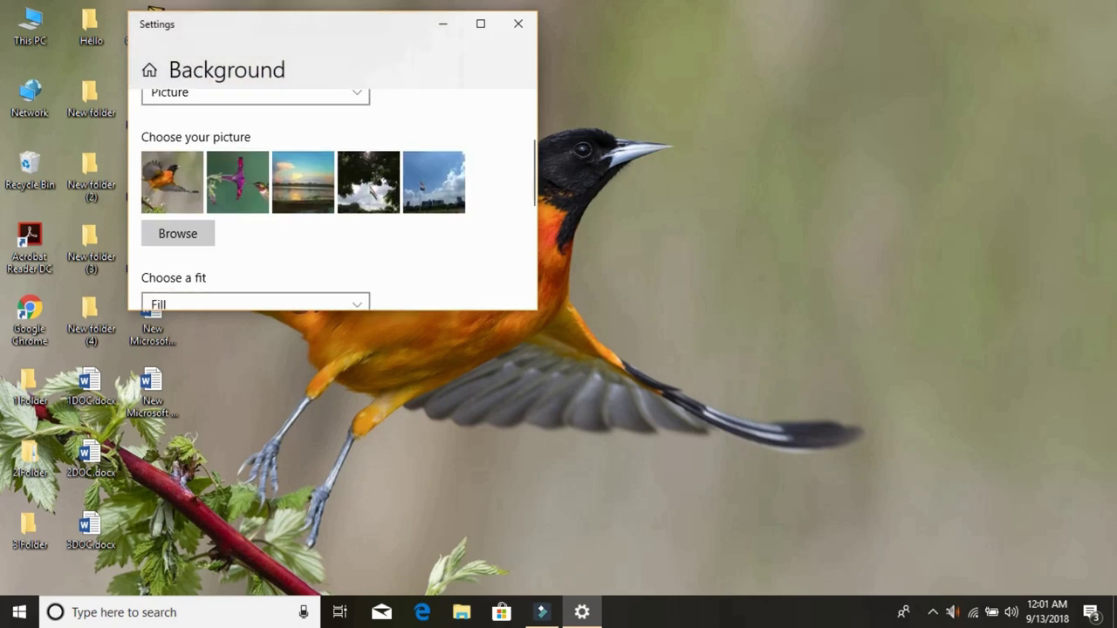
click(384, 181)
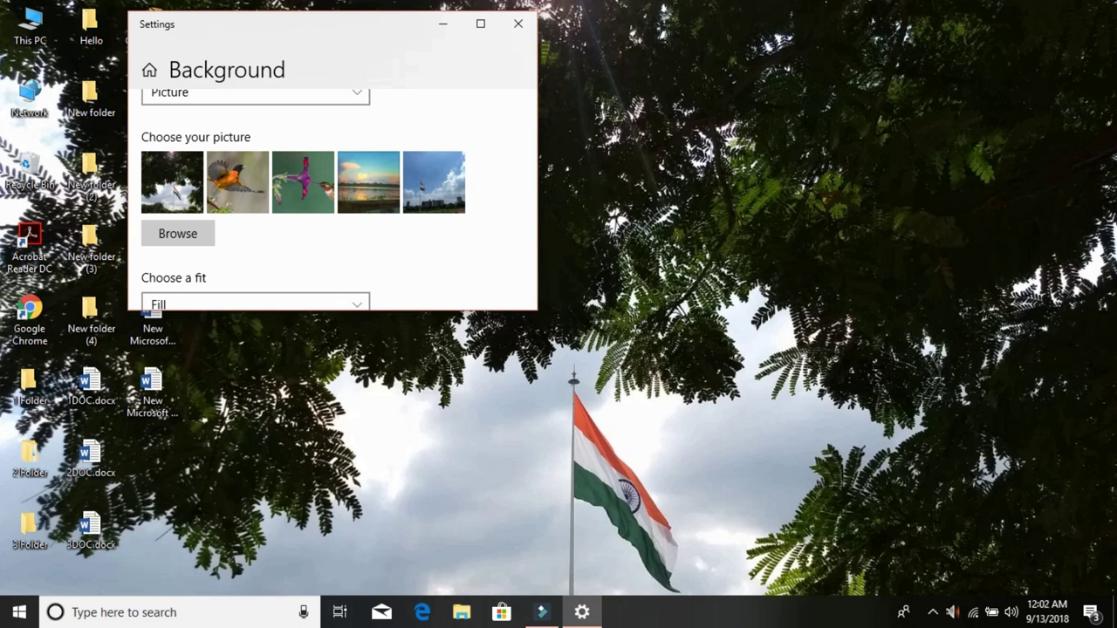
scroll(332, 200, down, 2)
scroll(331, 199, down, 1)
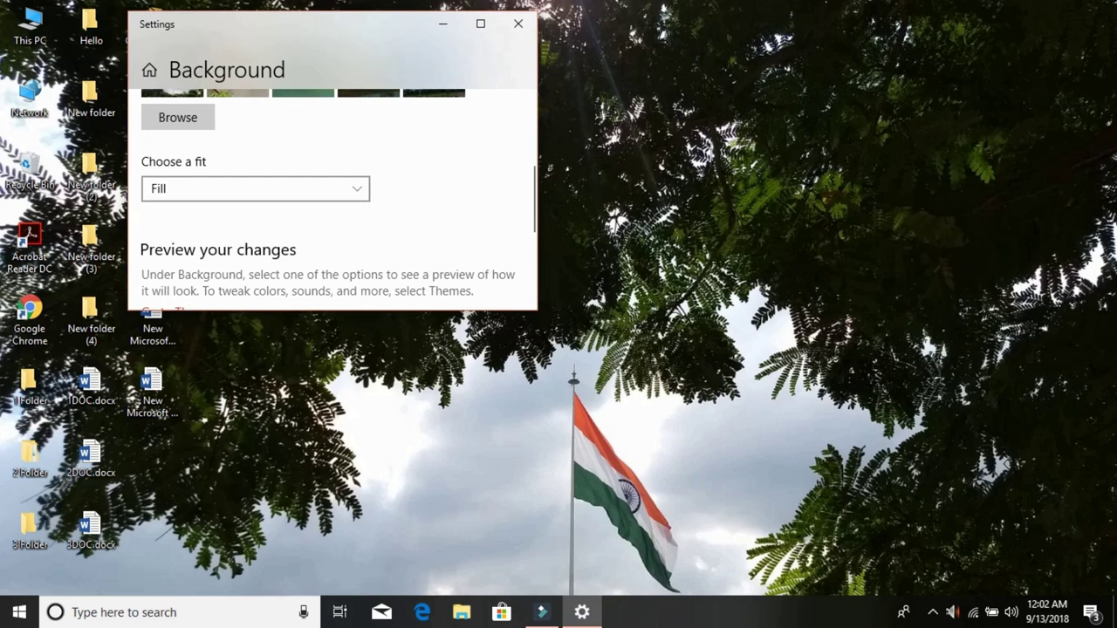
scroll(332, 199, up, 2)
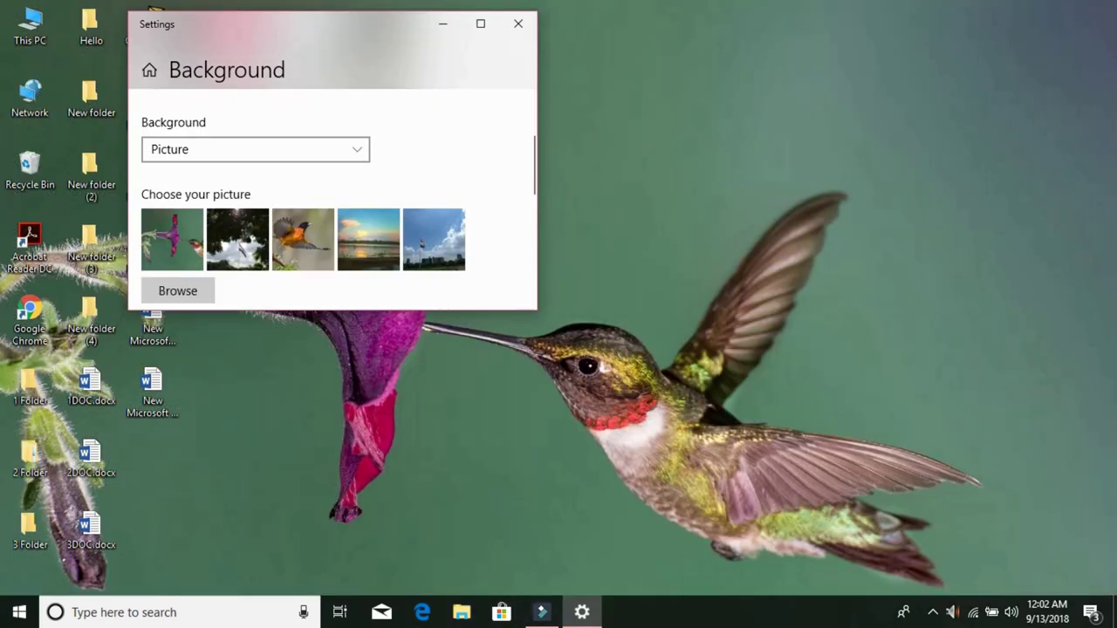
Step: Review the fit options for the hummingbird background and select Fill
scroll(331, 201, down, 7)
scroll(331, 200, up, 6)
scroll(331, 201, down, 2)
click(254, 212)
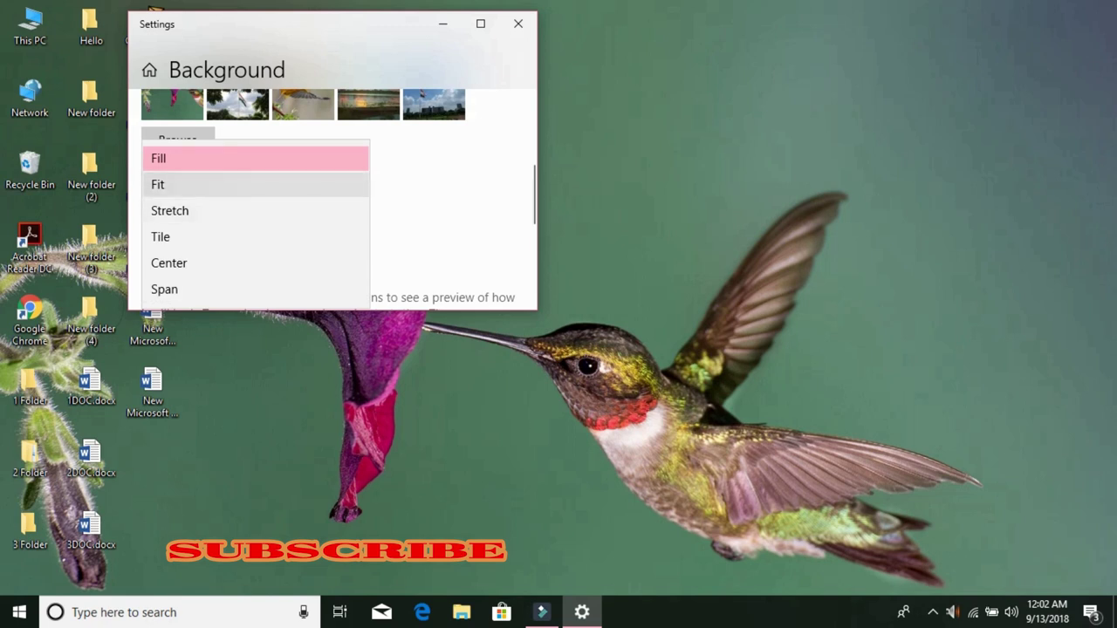
click(255, 158)
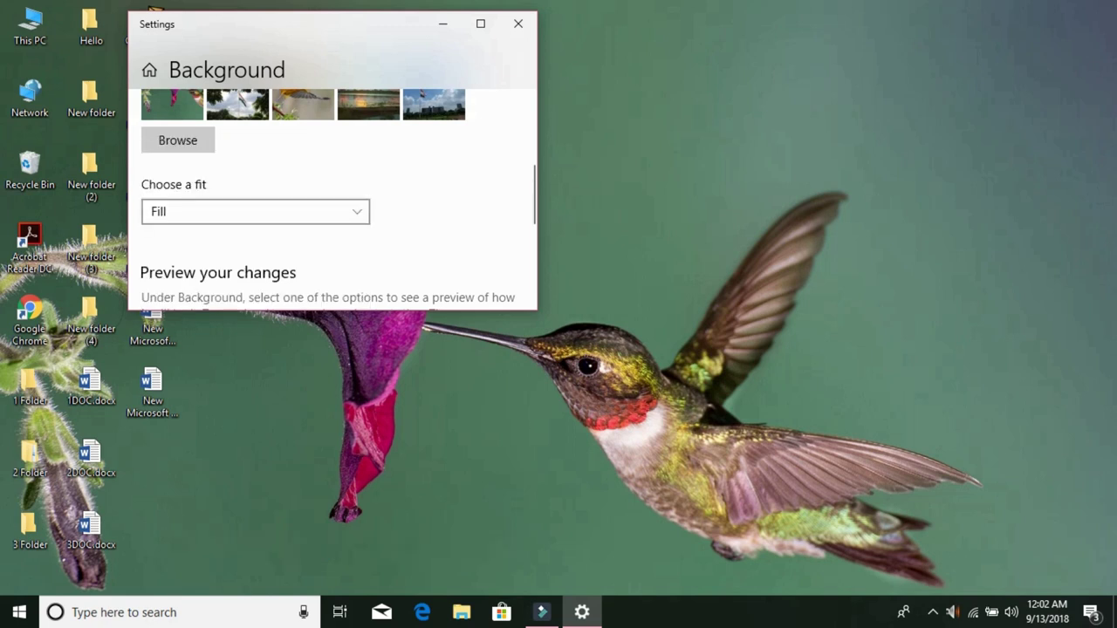
Step: Try the Fit and Stretch options on the hummingbird background
click(255, 211)
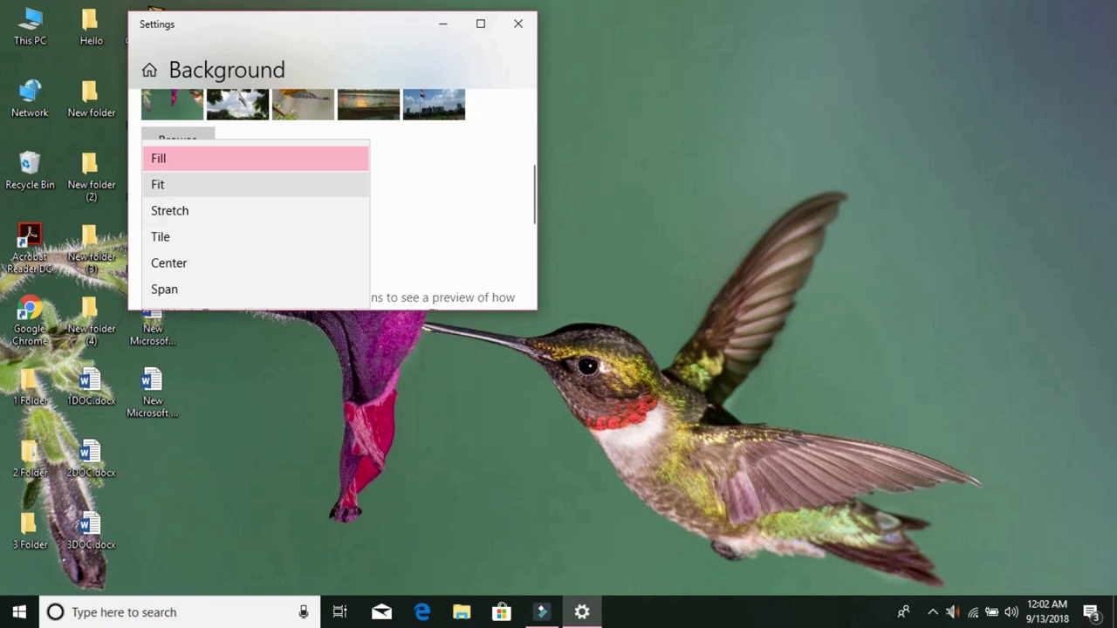
click(253, 182)
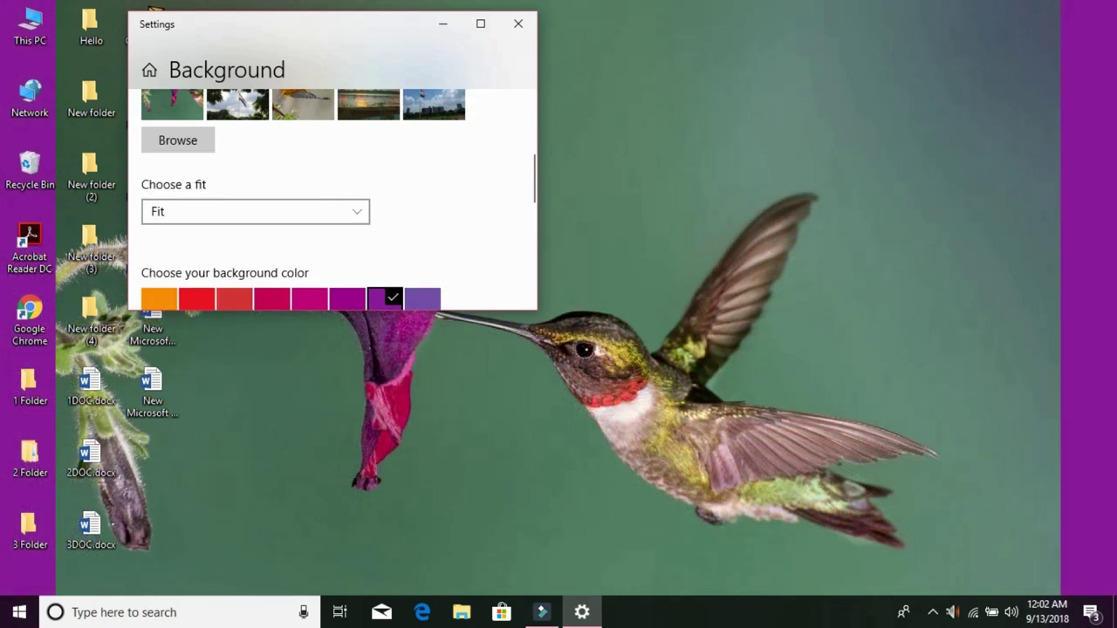
click(255, 212)
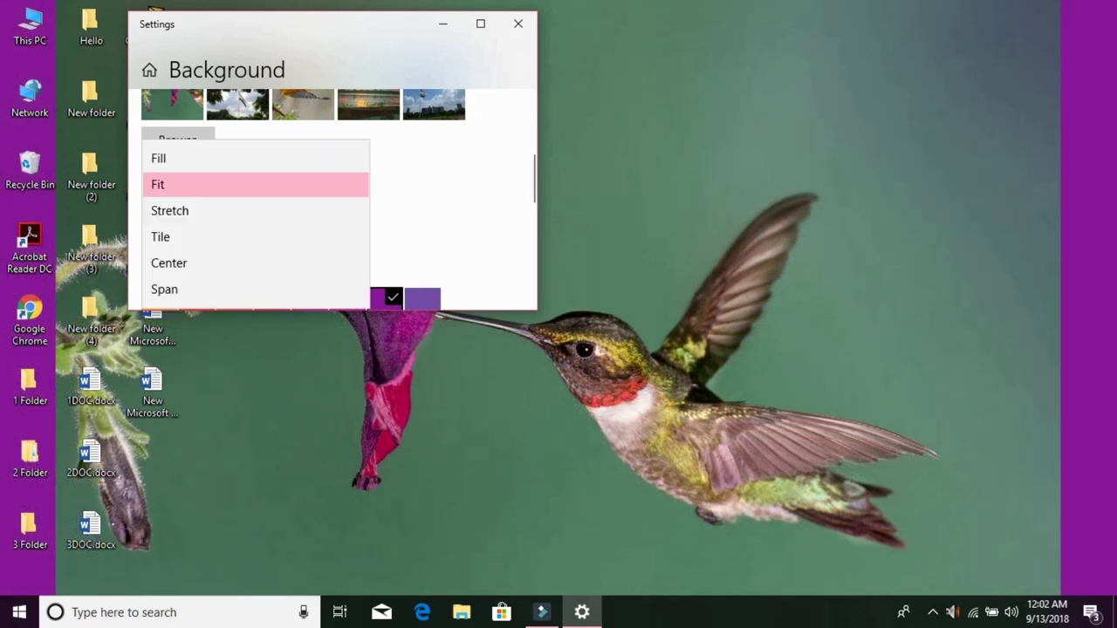
key(Escape)
click(255, 211)
click(175, 211)
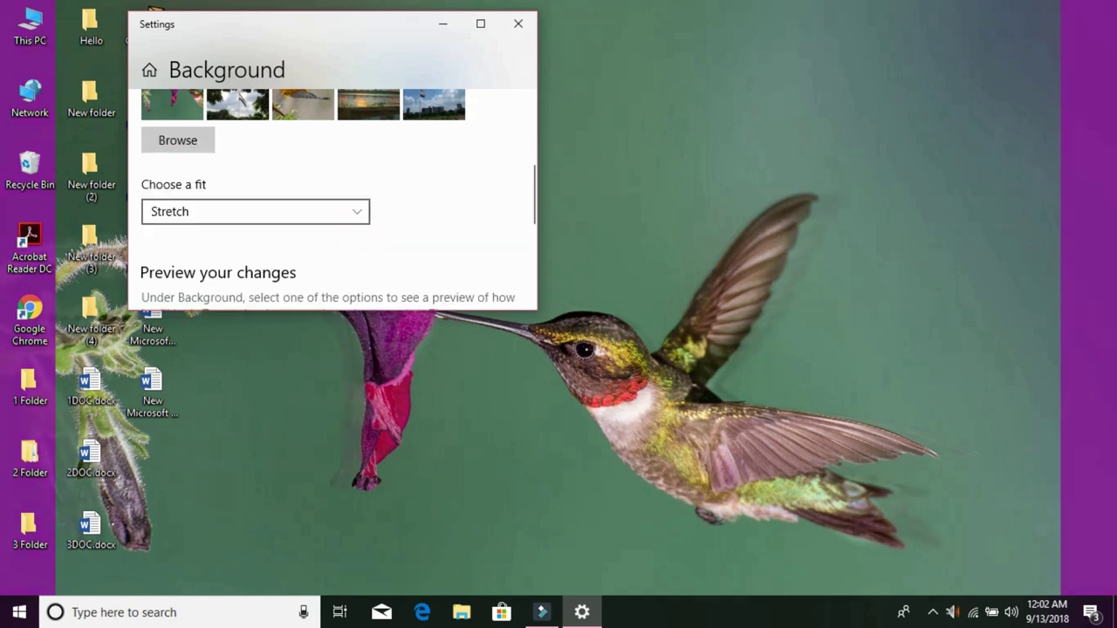
Step: Try the Tile and Center fit options on the hummingbird background
click(255, 211)
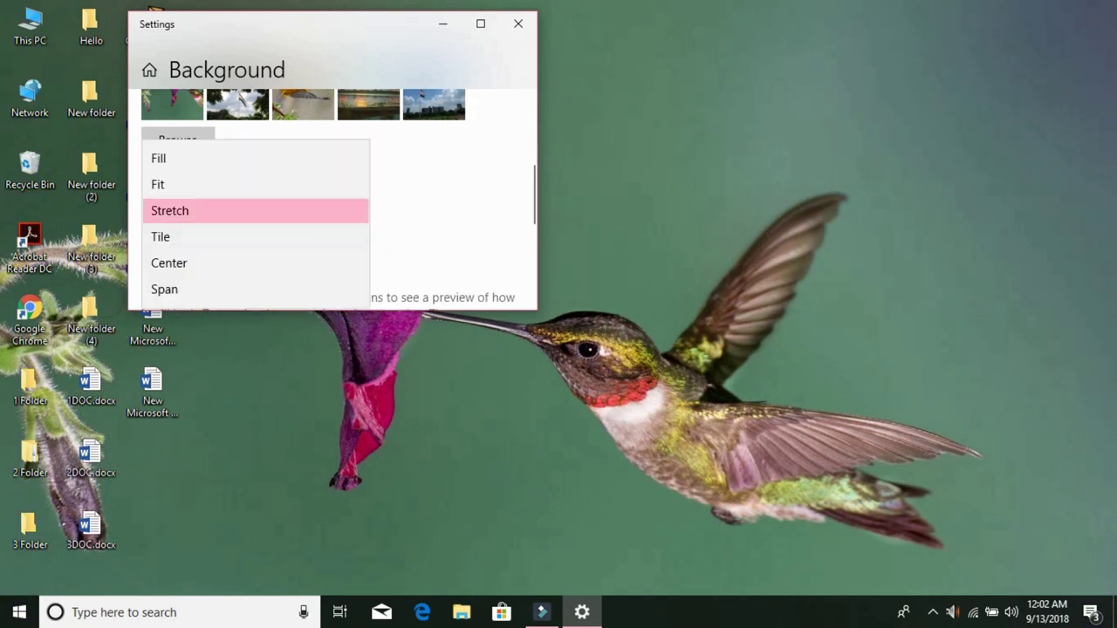
click(174, 237)
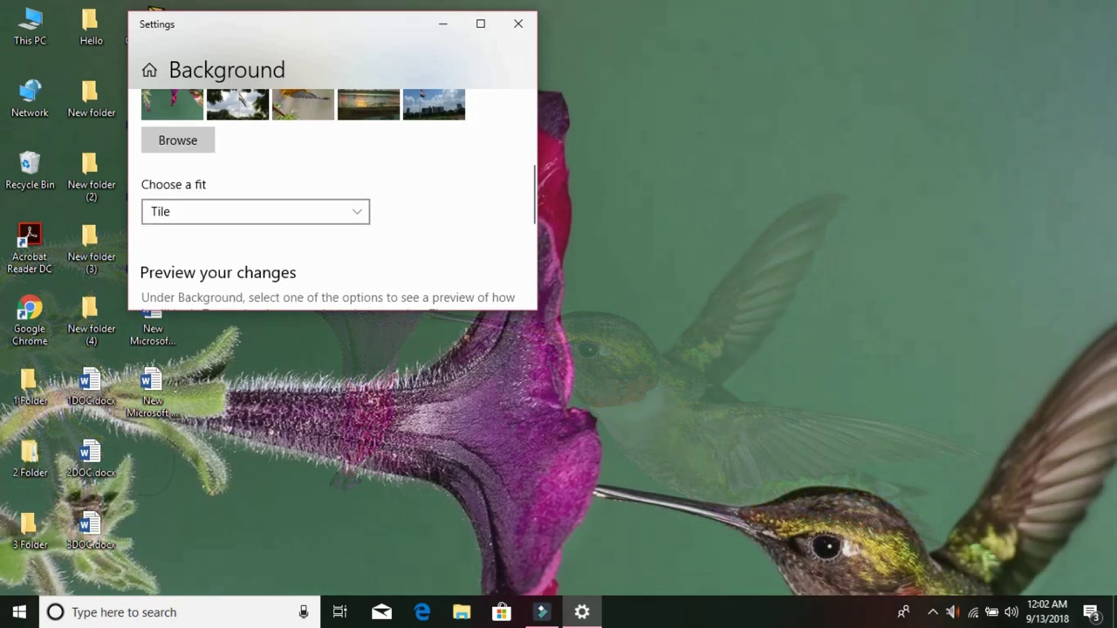
click(255, 211)
click(168, 238)
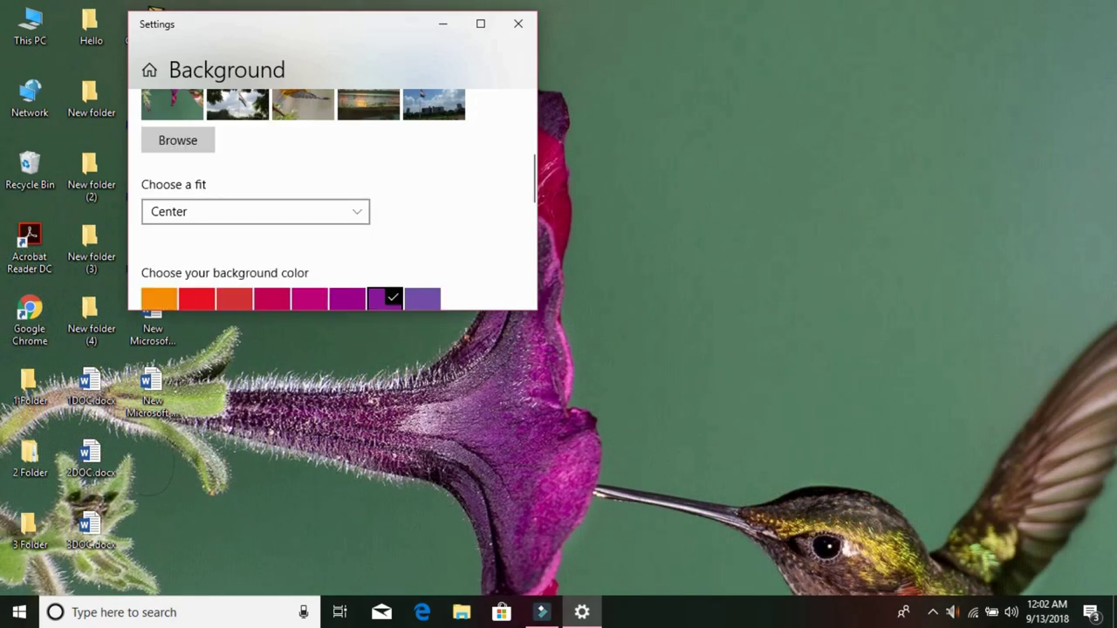
Step: Set the background picture's fit to Span and maximize the Settings window
click(174, 211)
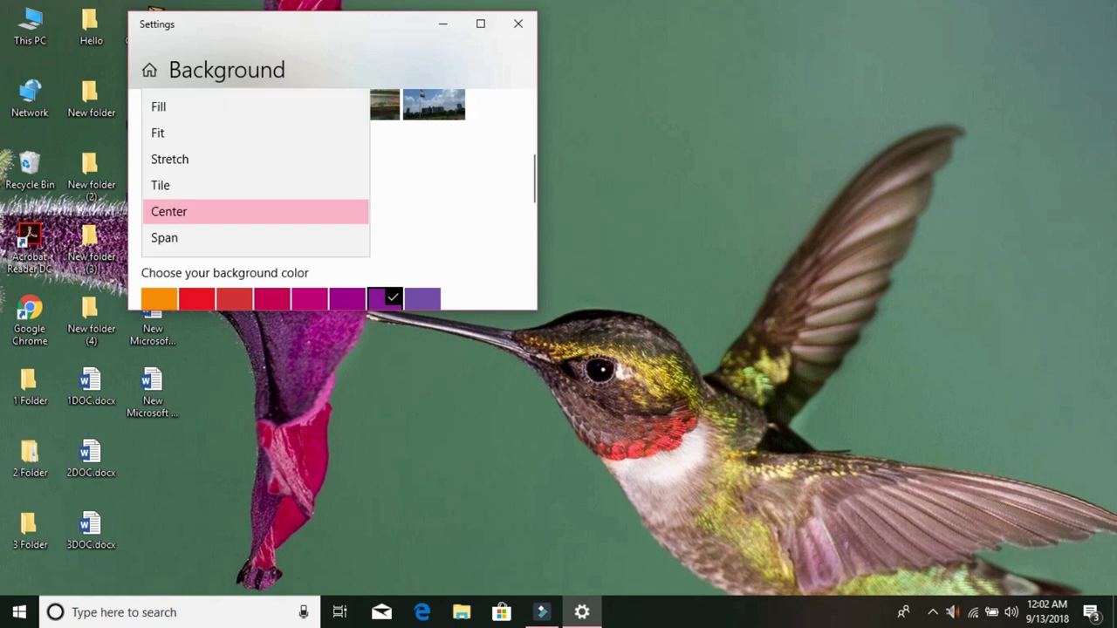
click(166, 239)
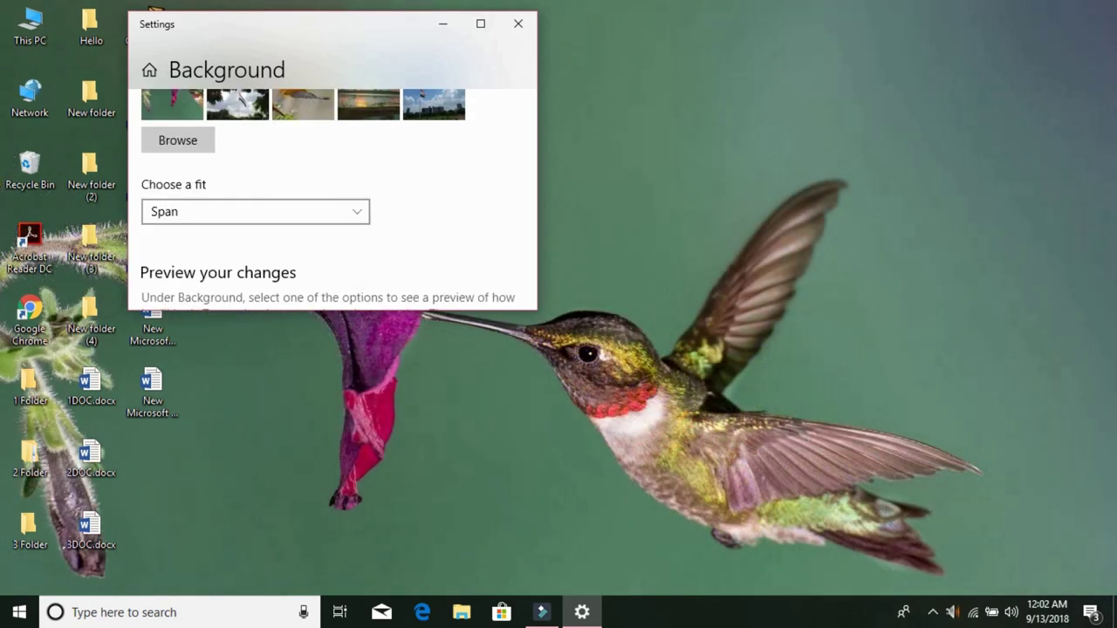
scroll(332, 200, down, 2)
click(480, 24)
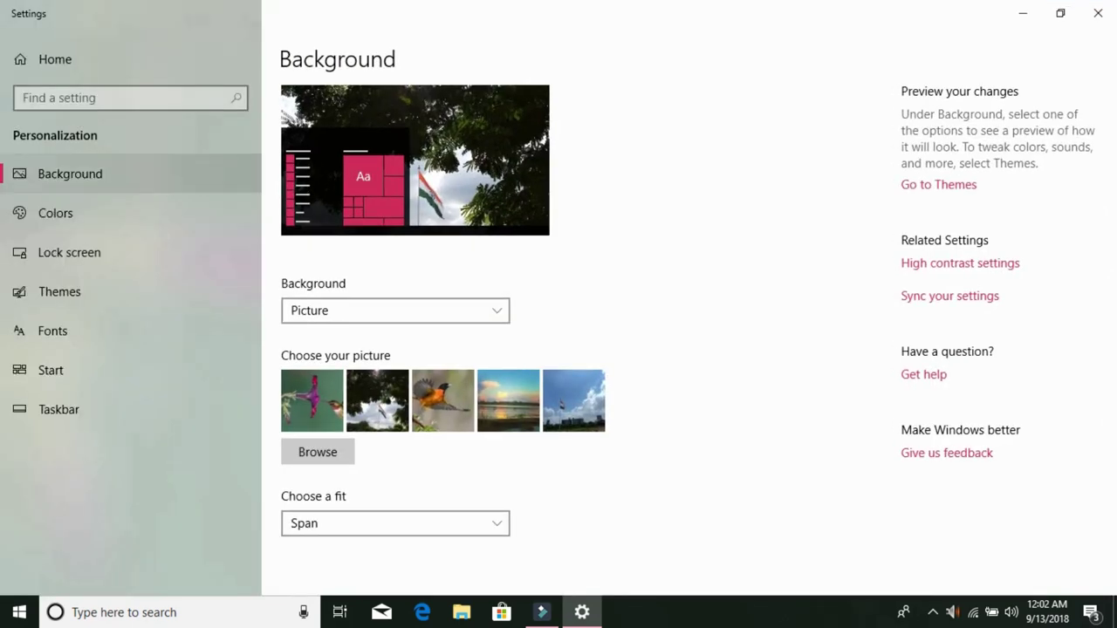
Step: Open the Colors settings, and examine the available accent colors and the current tile colors in Start
click(55, 213)
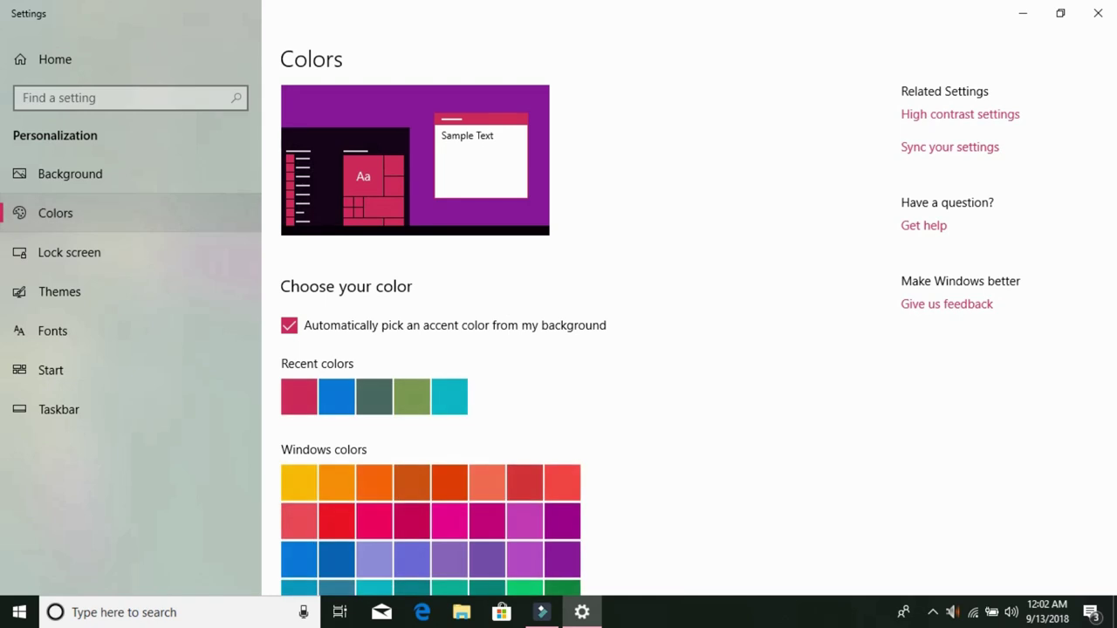
scroll(581, 337, down, 2)
scroll(580, 336, up, 2)
scroll(559, 350, down, 1)
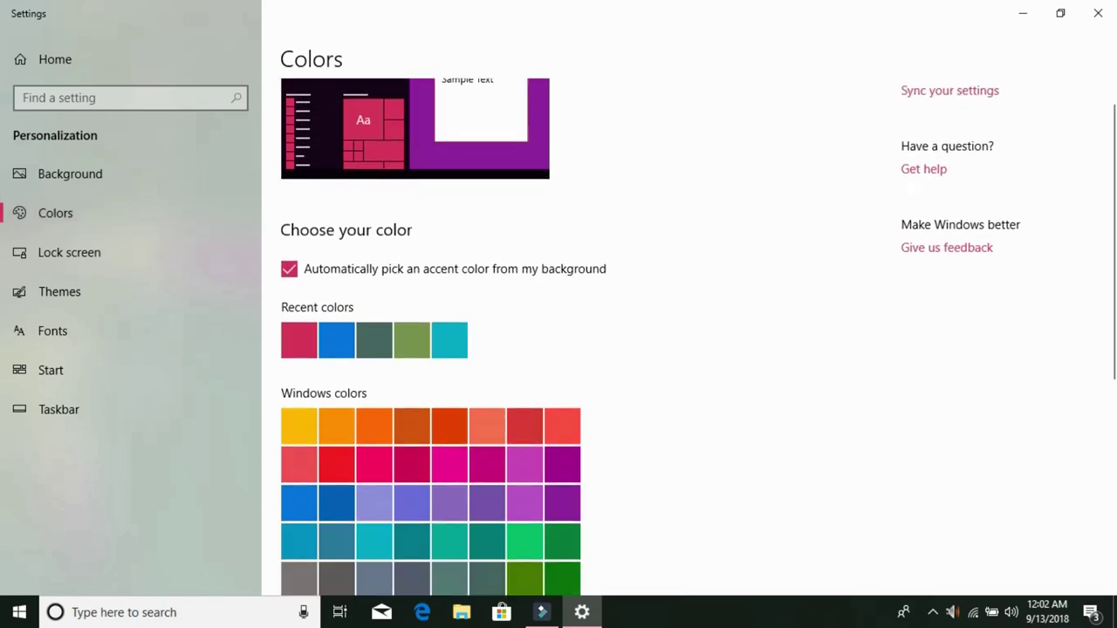
click(20, 612)
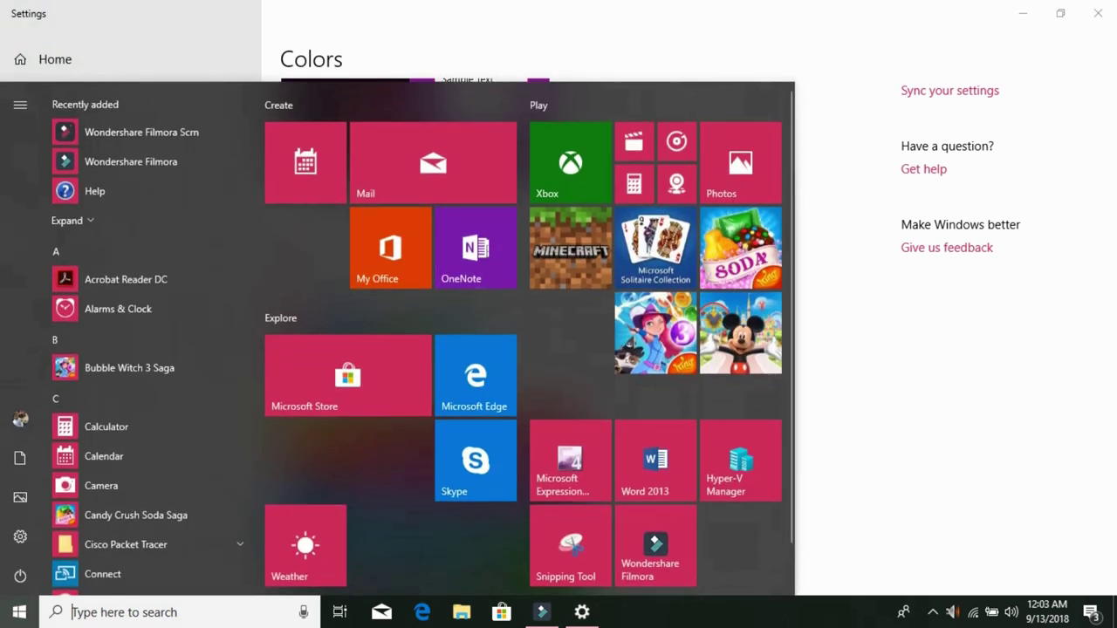
key(Escape)
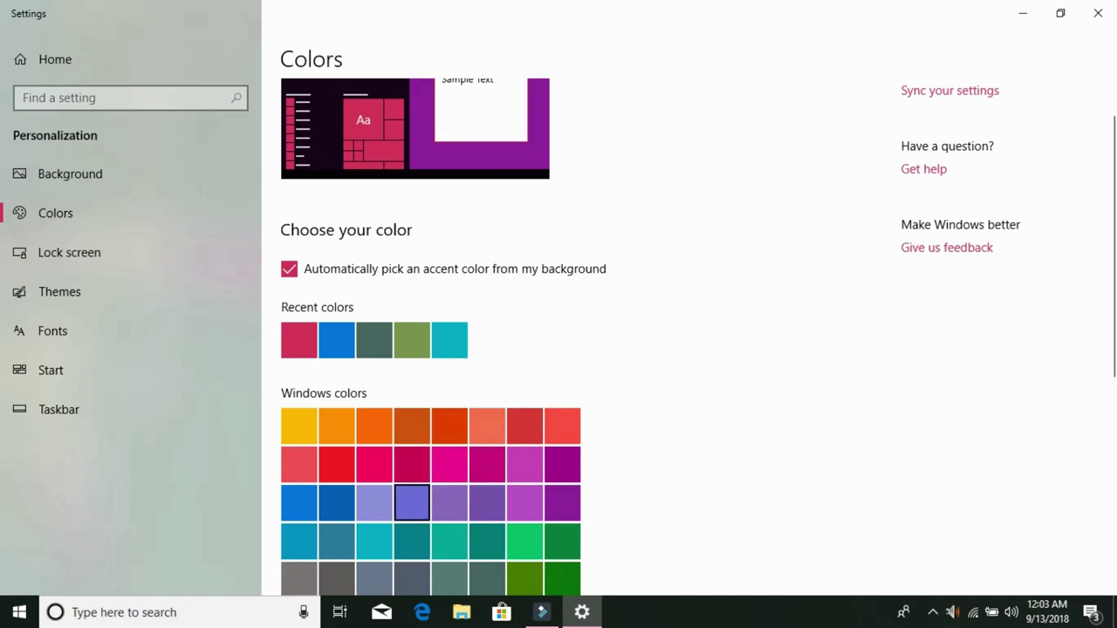
Step: Set the accent color to the bright blue Windows color and check the tiles in Start
click(298, 503)
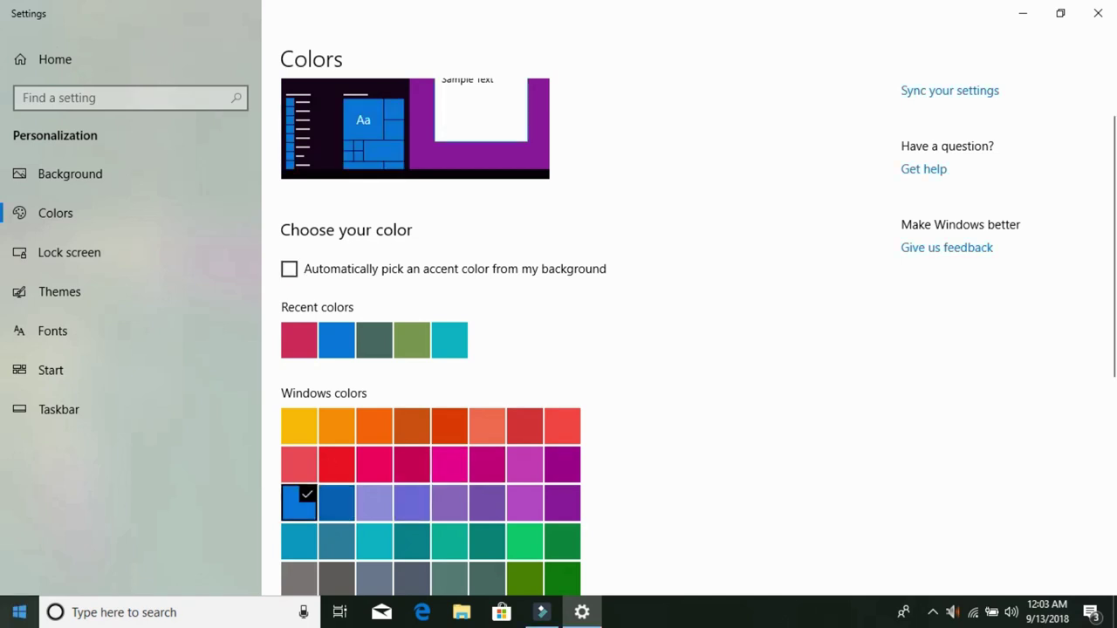
key(super)
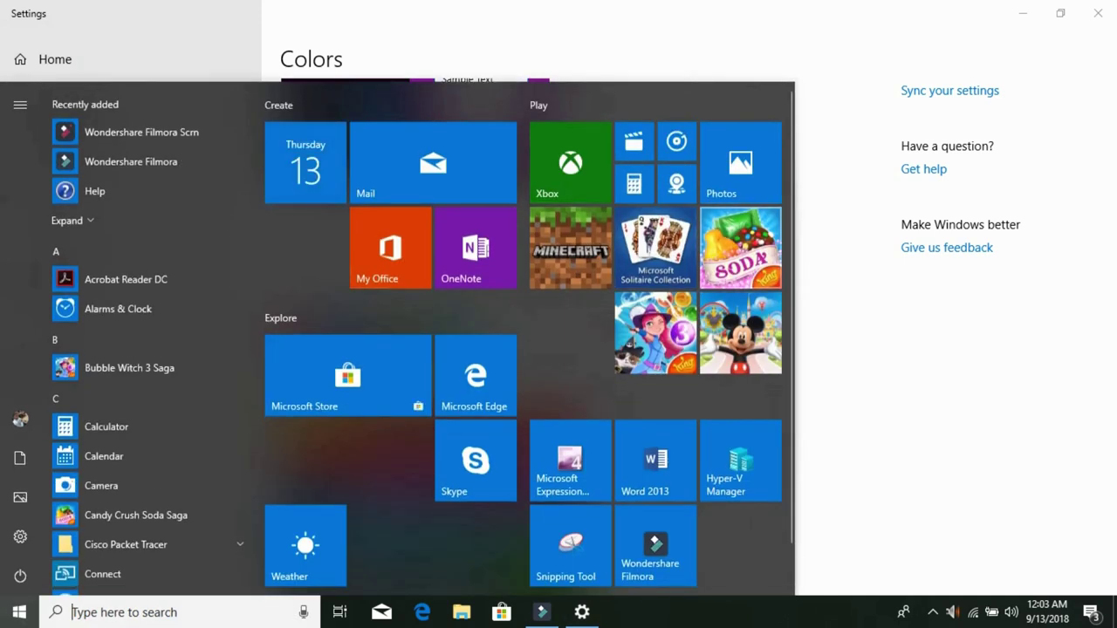
key(super)
Step: Turn off Transparency effects in the additional color options
scroll(559, 349, down, 5)
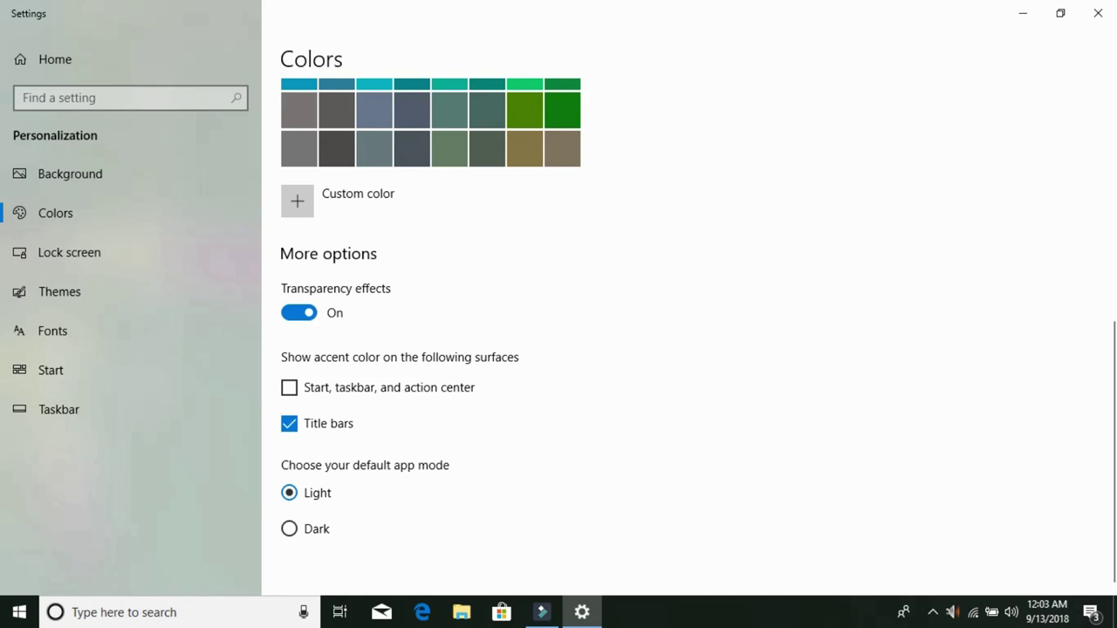
click(299, 313)
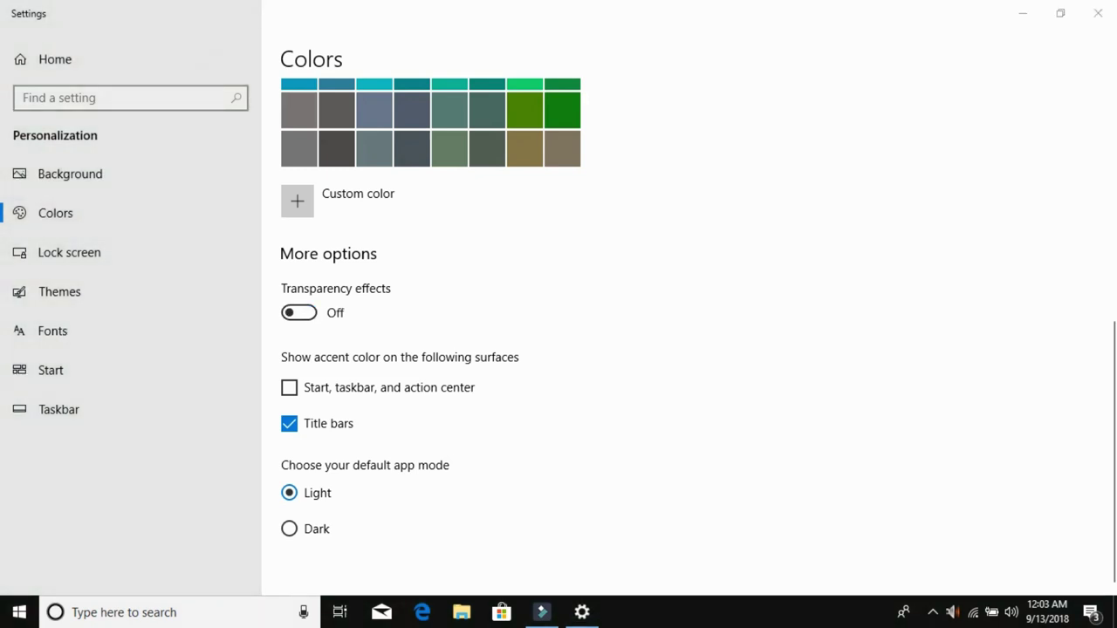
Step: Restore the Settings window to a smaller size, turn on Transparency effects, and check the desktop's context menu
click(1061, 14)
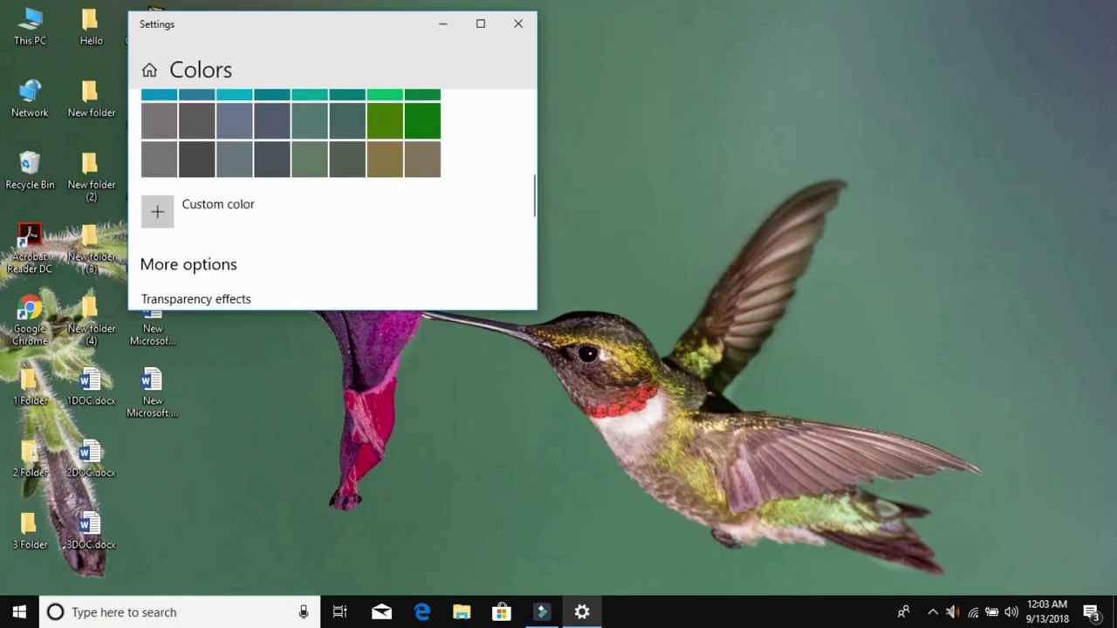
scroll(332, 201, down, 3)
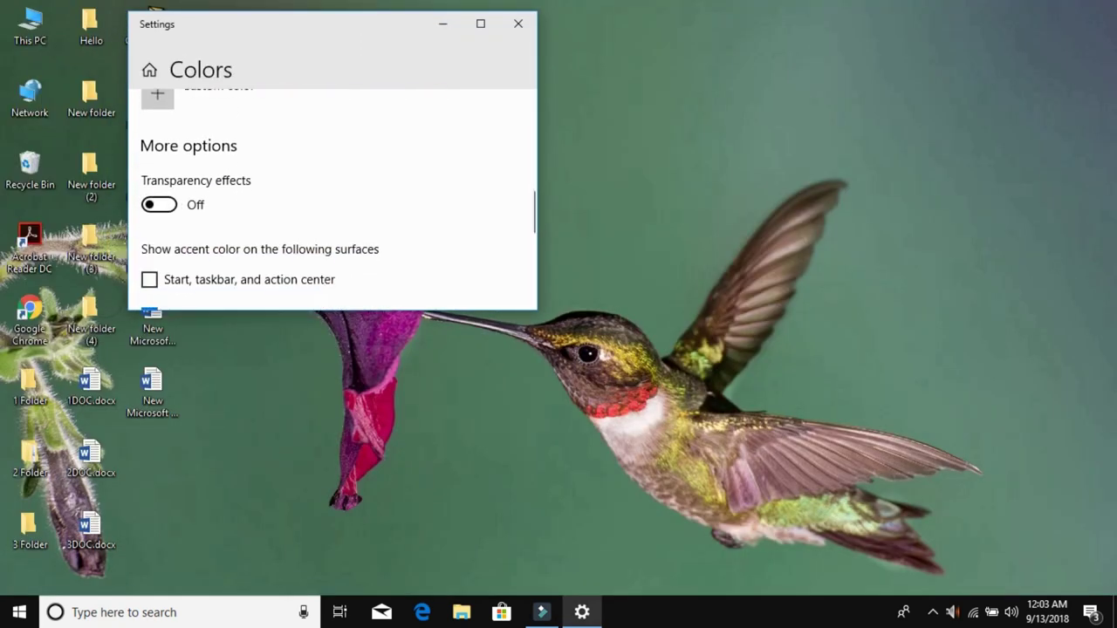
click(159, 204)
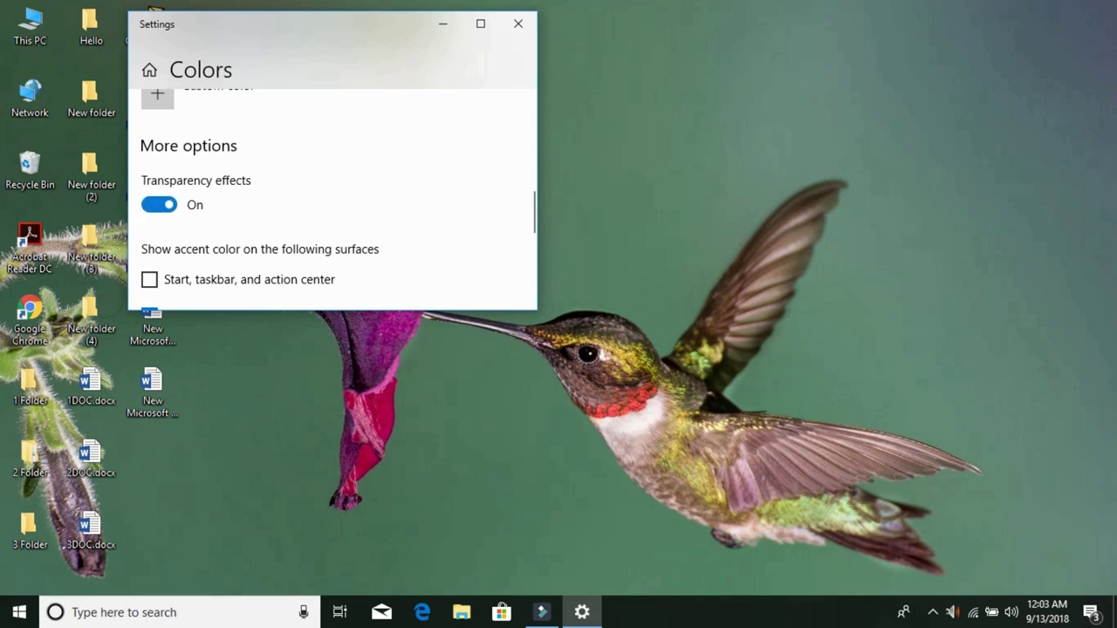
right_click(921, 226)
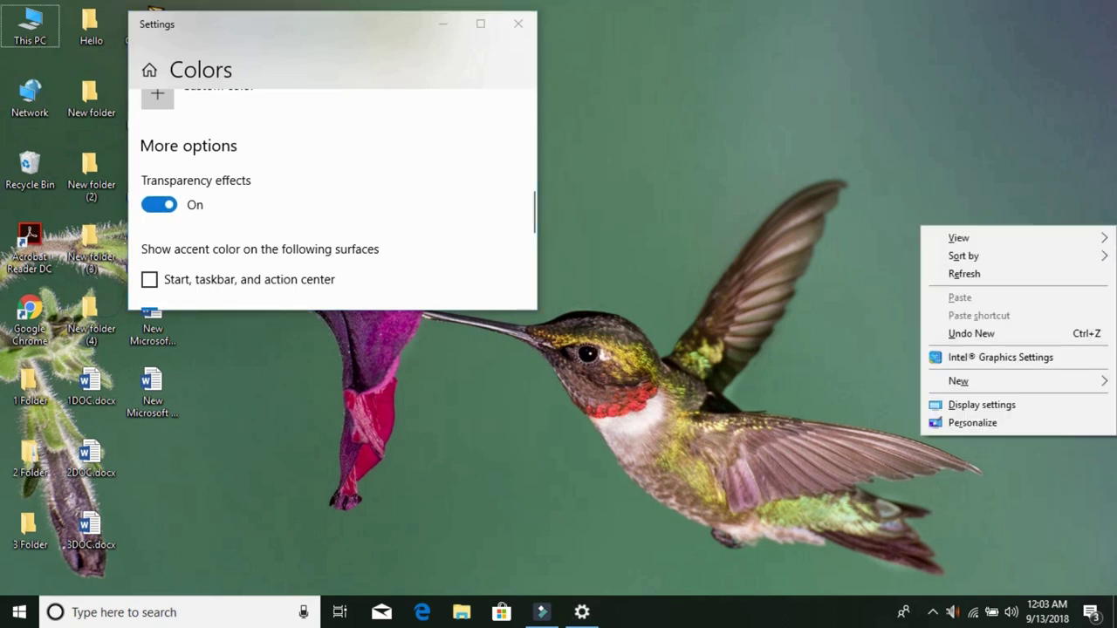
click(349, 166)
Step: Set the accent color to the dark orange Windows color, check the preview, and maximize the Settings window
scroll(349, 165, up, 4)
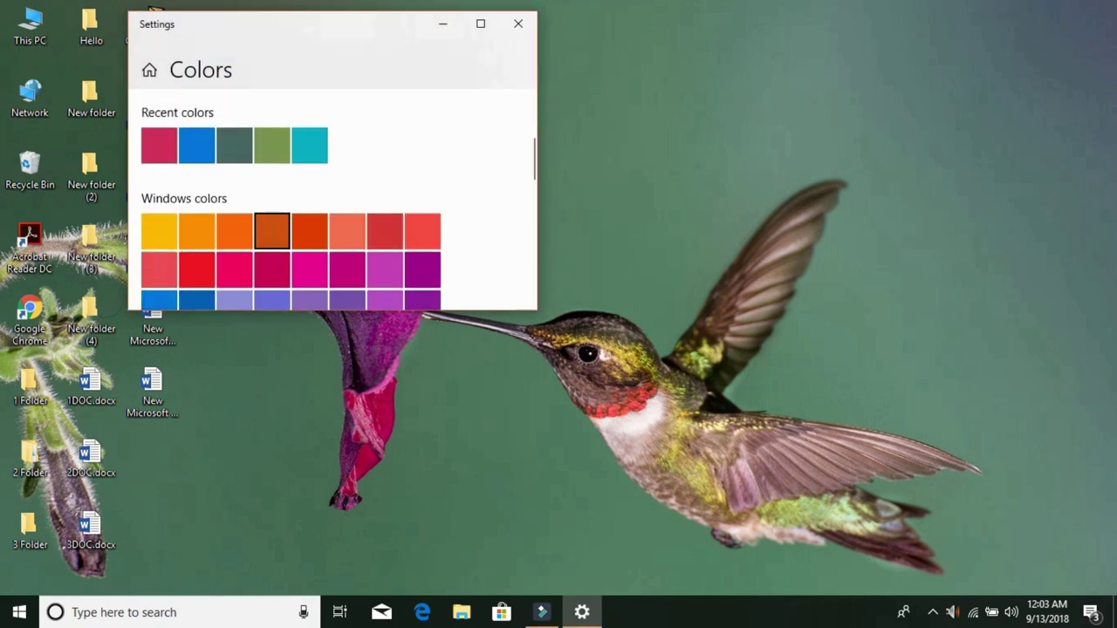
scroll(333, 198, up, 5)
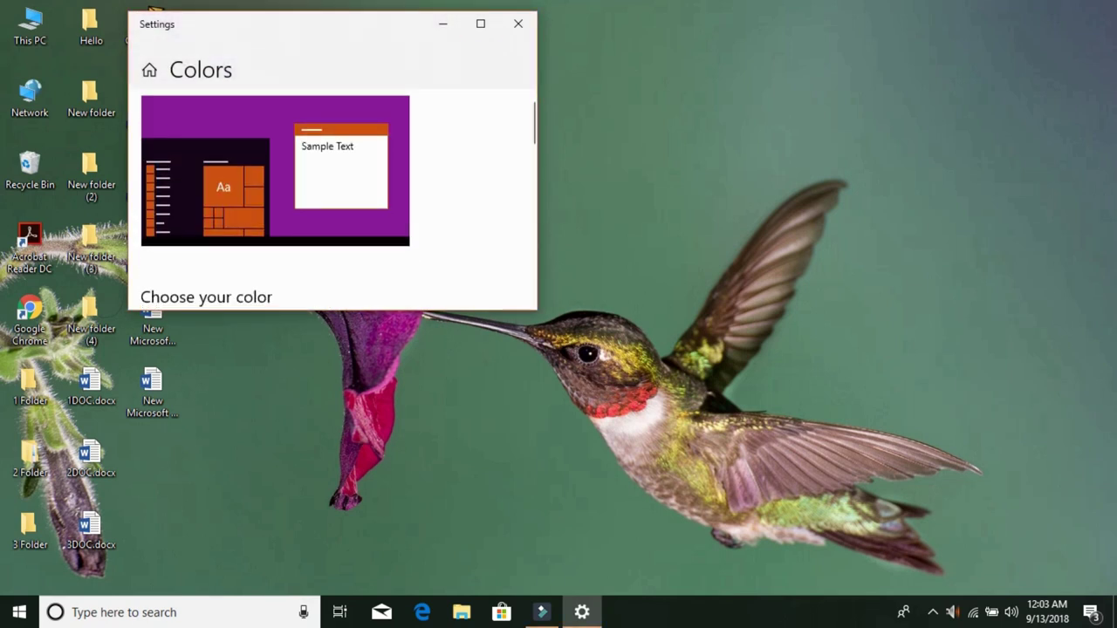
click(480, 24)
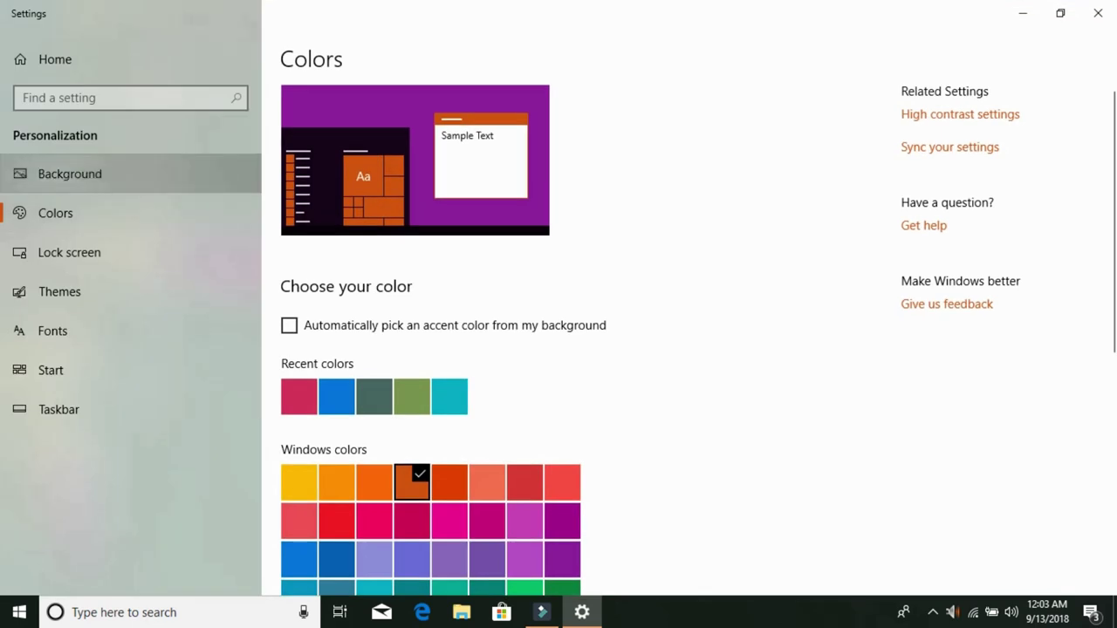
Step: Set the desktop background to Solid color in blue and check it on the desktop behind the Settings window
click(70, 173)
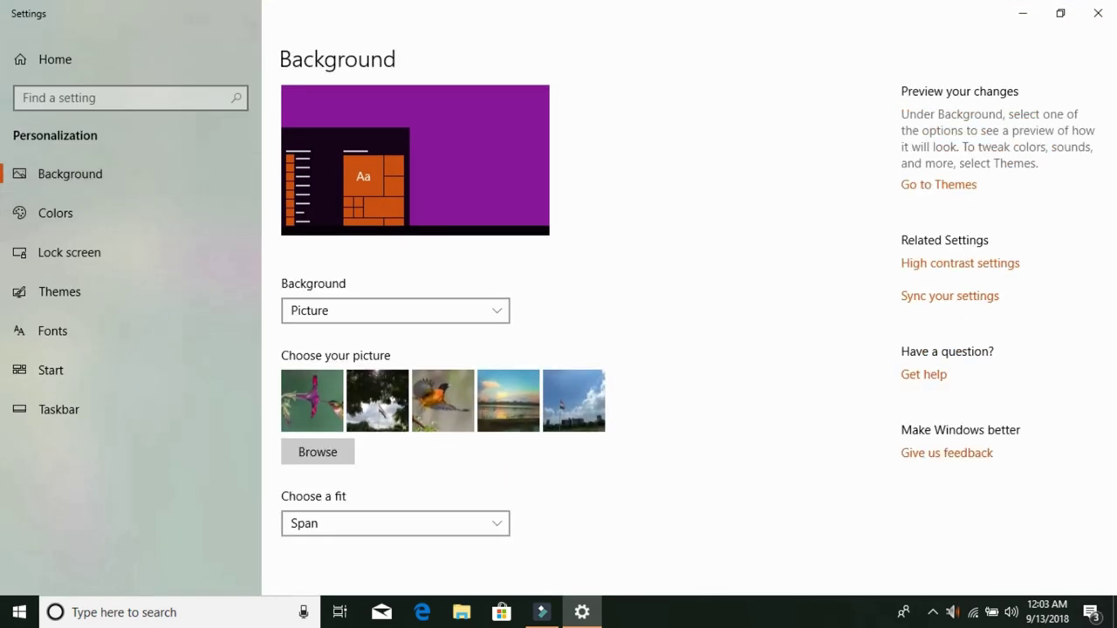
click(396, 311)
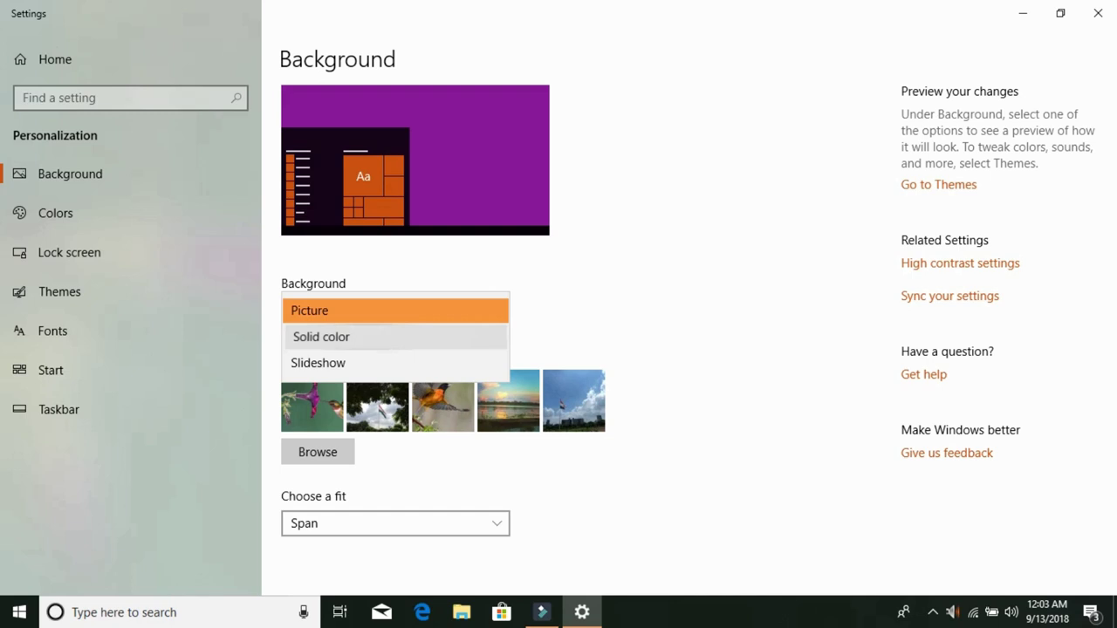
click(349, 337)
click(449, 405)
click(449, 442)
click(1060, 13)
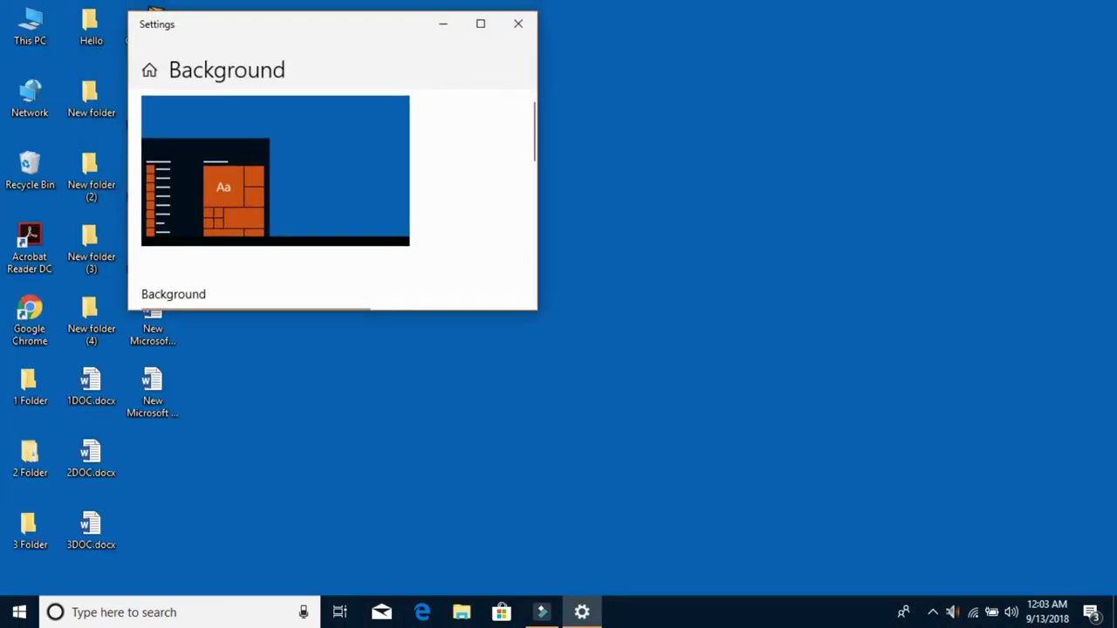
scroll(332, 201, down, 15)
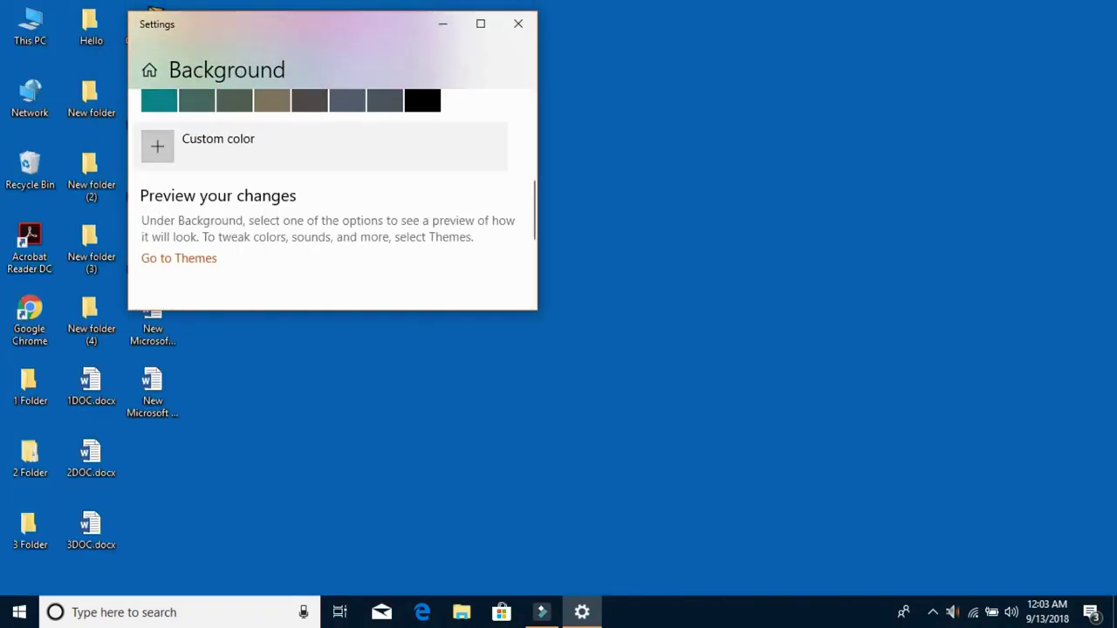
scroll(331, 201, up, 15)
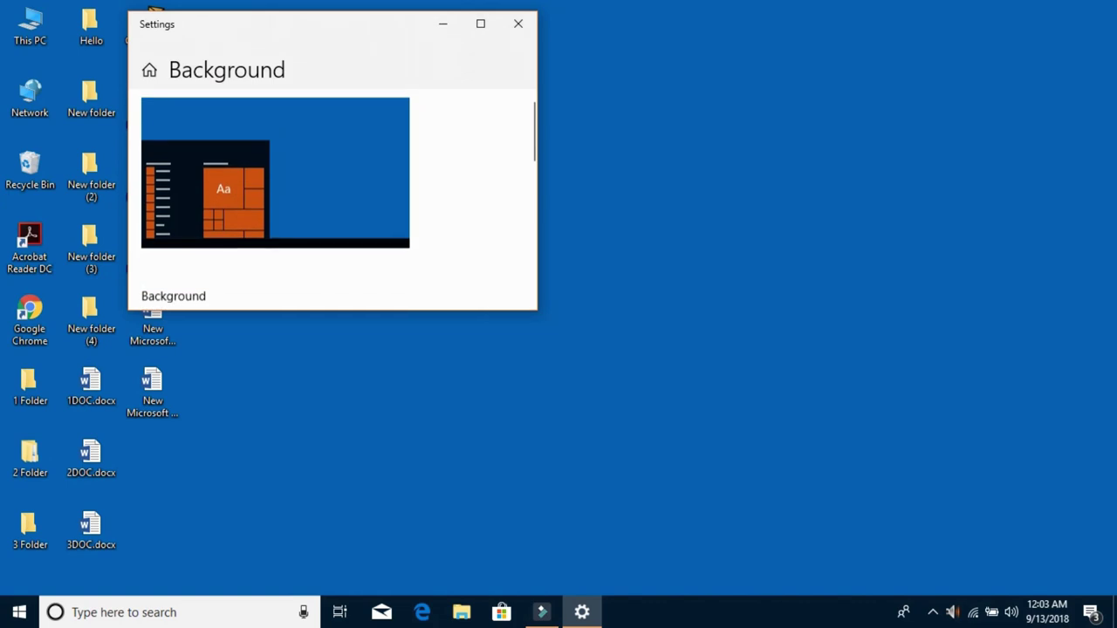
click(480, 24)
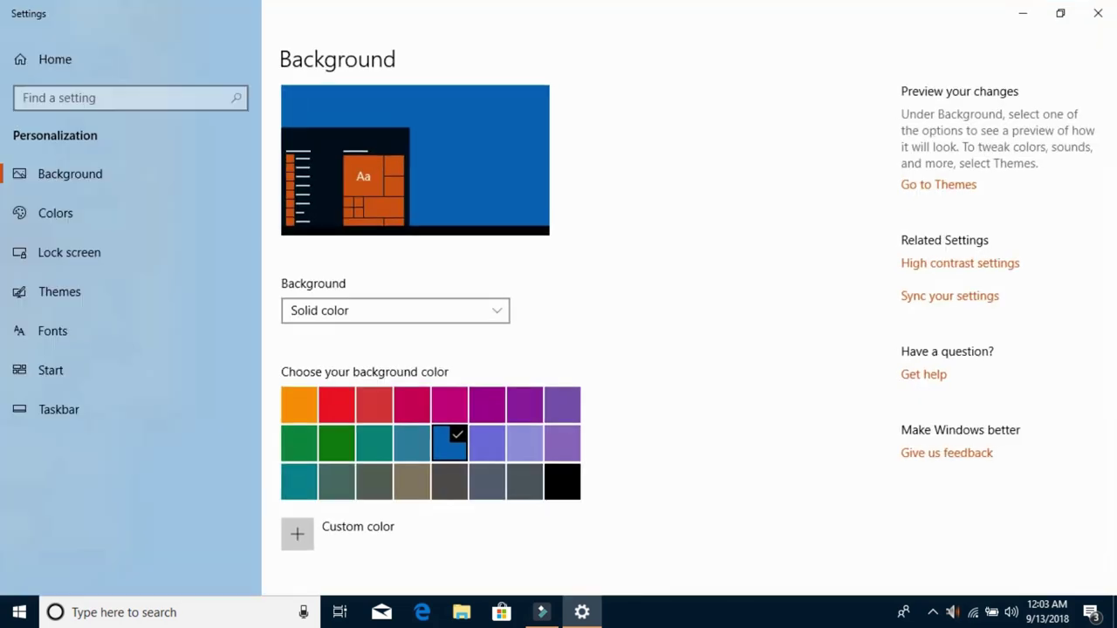
Step: Compare Transparency effects on and off in the Colors settings over the blue desktop, and leave them off
click(55, 212)
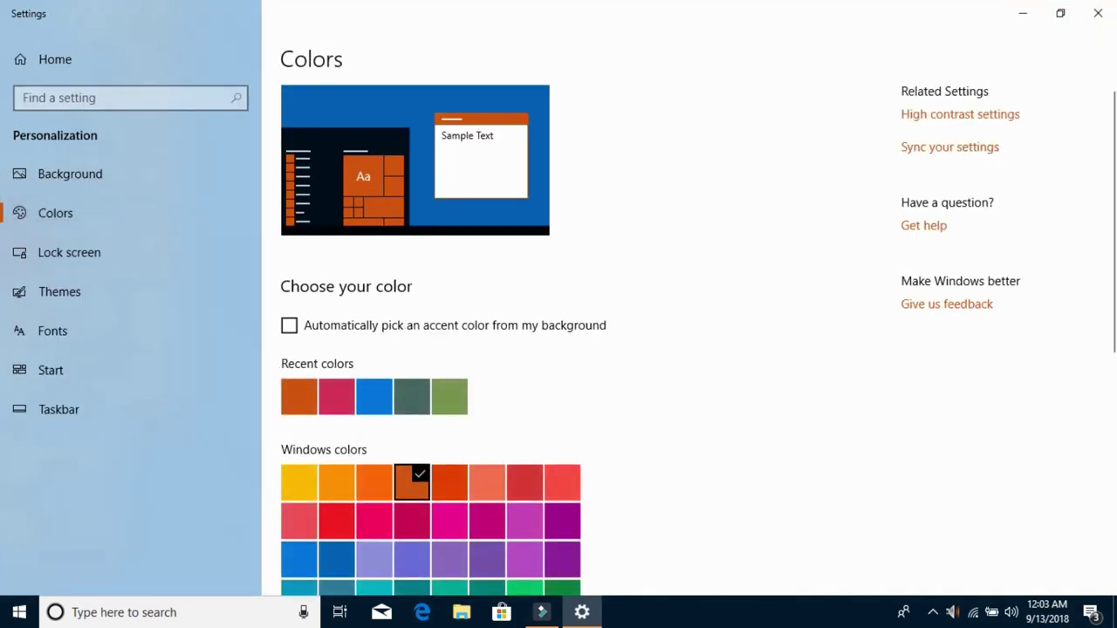
click(1060, 13)
scroll(331, 192, down, 5)
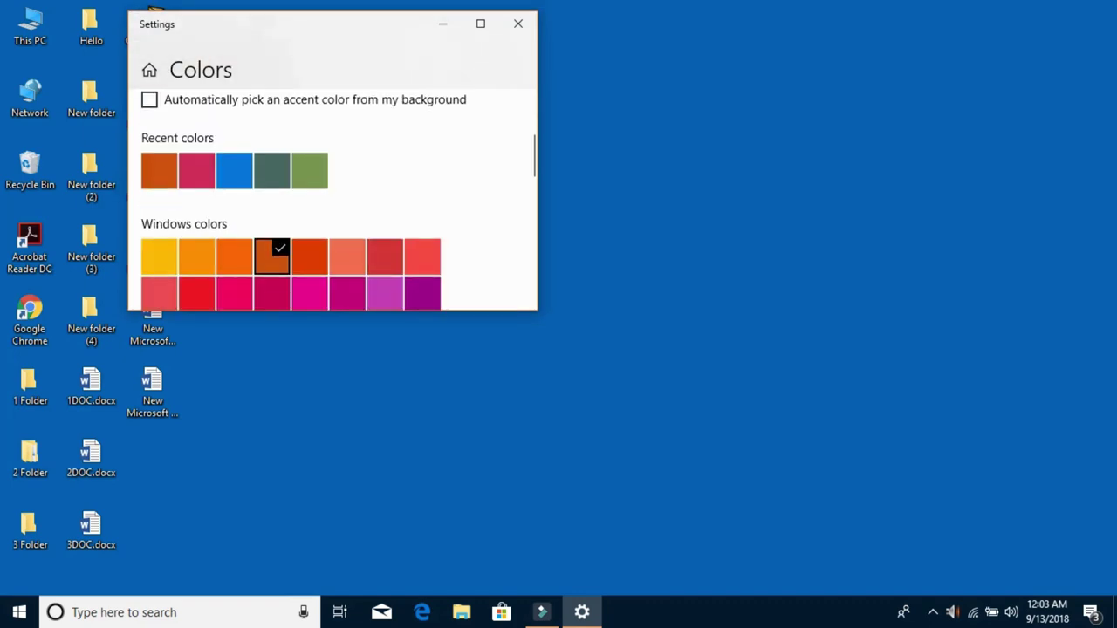
scroll(331, 192, down, 5)
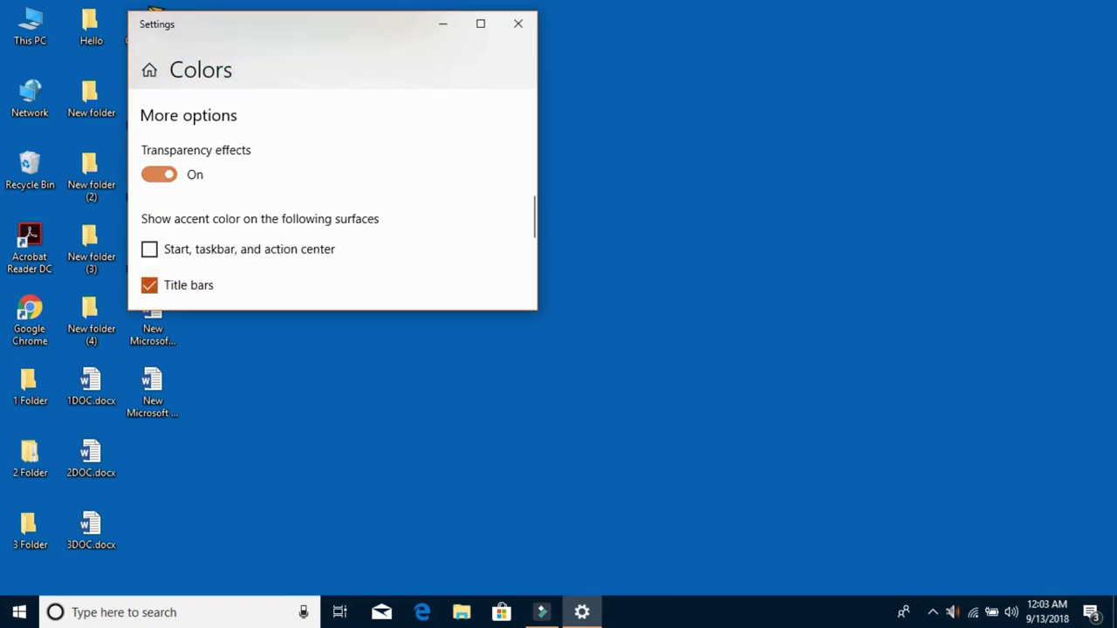
click(159, 175)
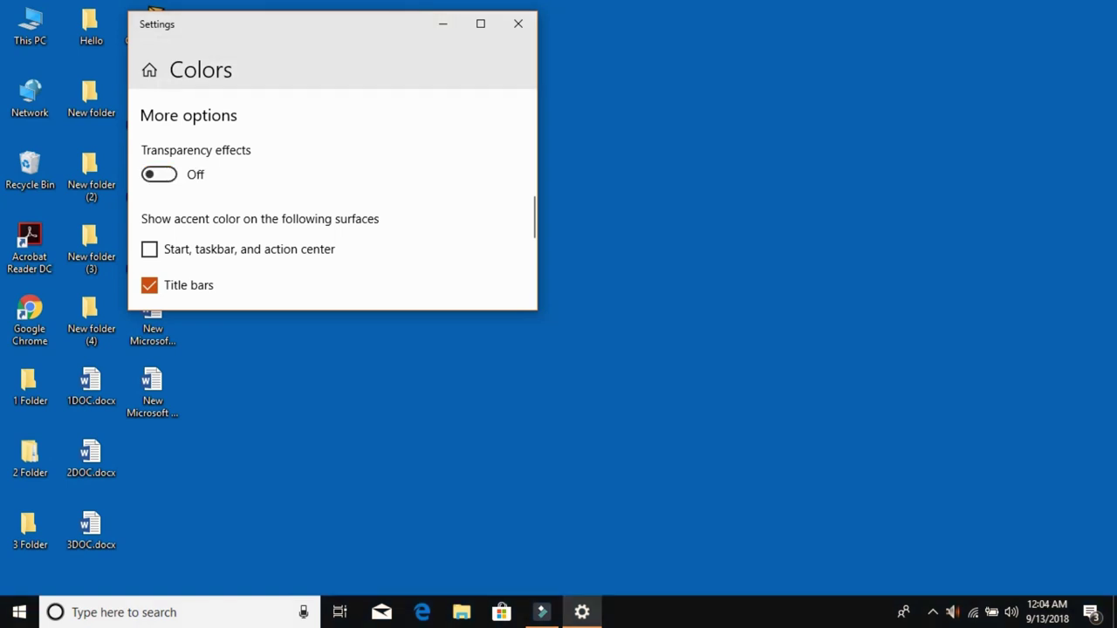
click(158, 174)
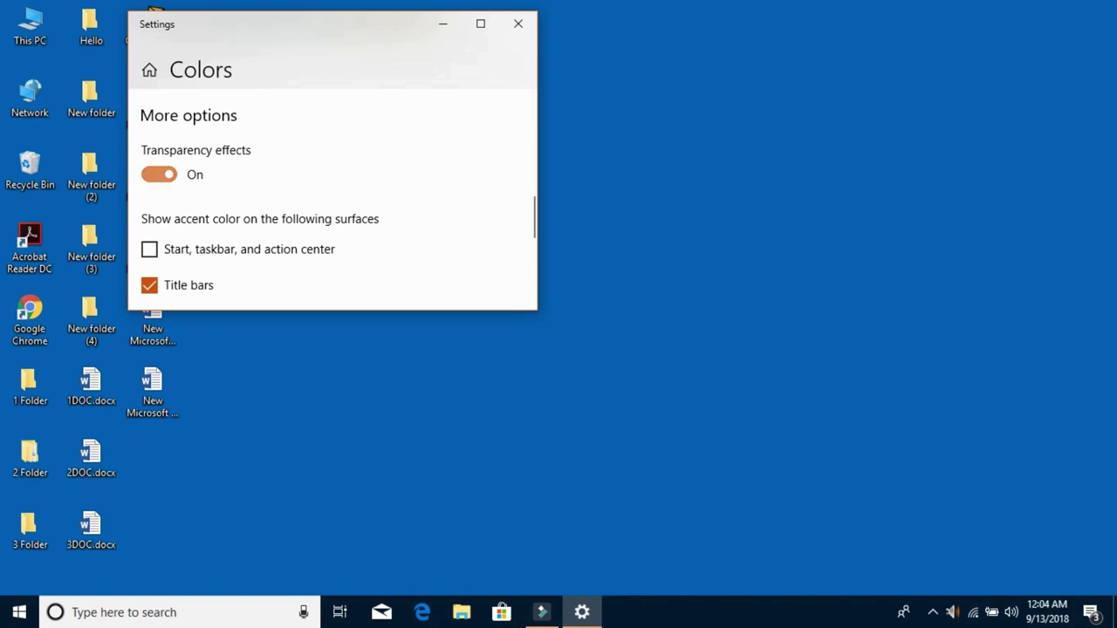
click(158, 175)
Step: Show the accent color on Start, taskbar, and action center, and check it in the Start menu
scroll(331, 201, down, 2)
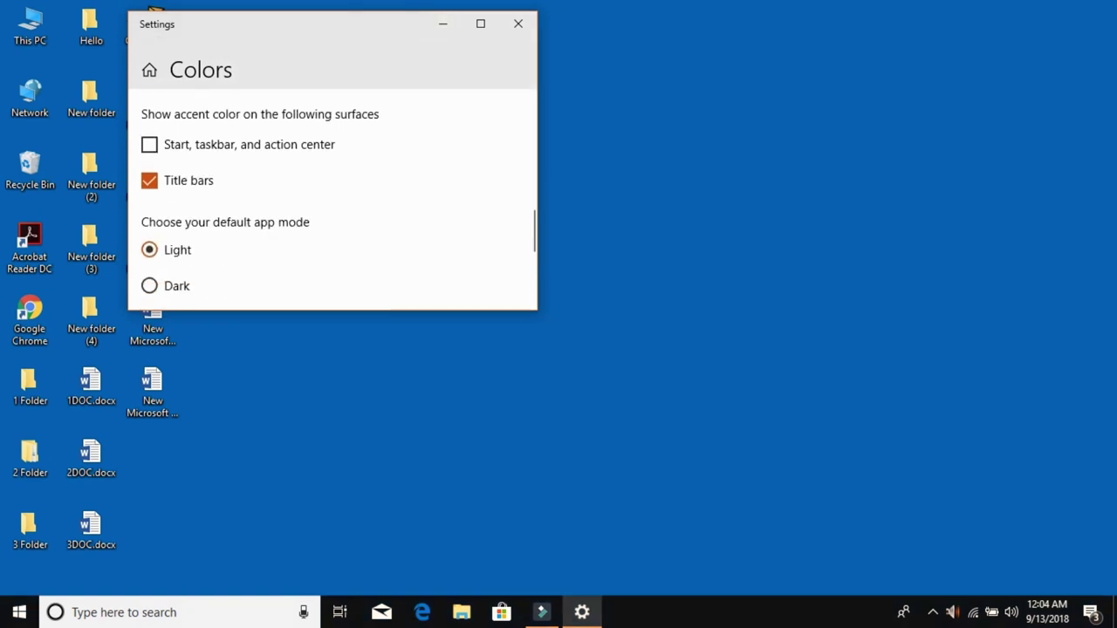
scroll(332, 201, up, 1)
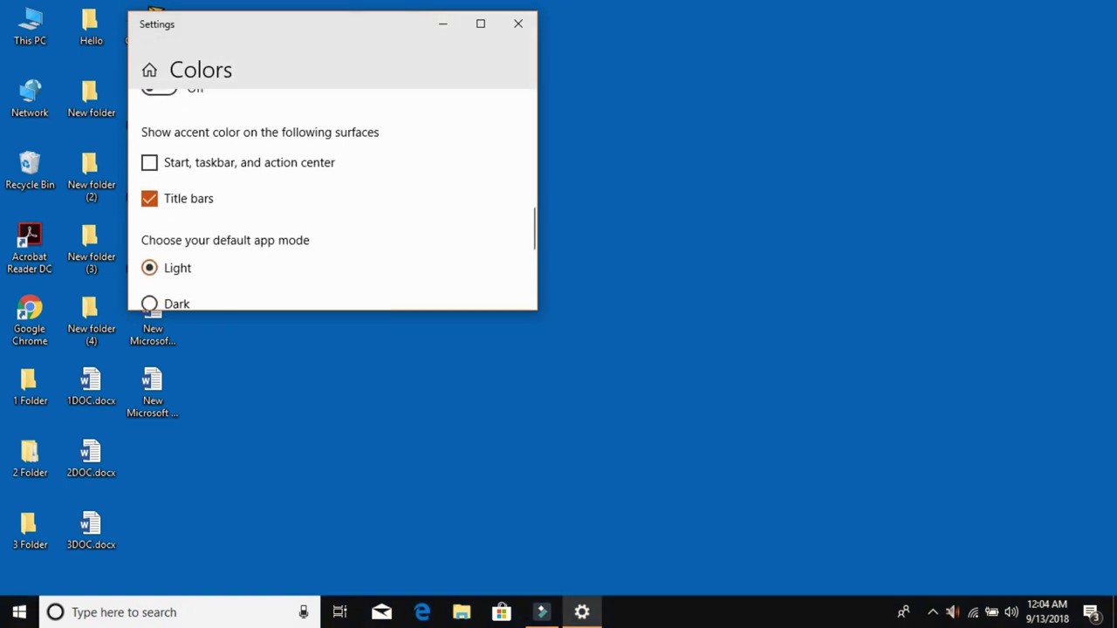
click(150, 162)
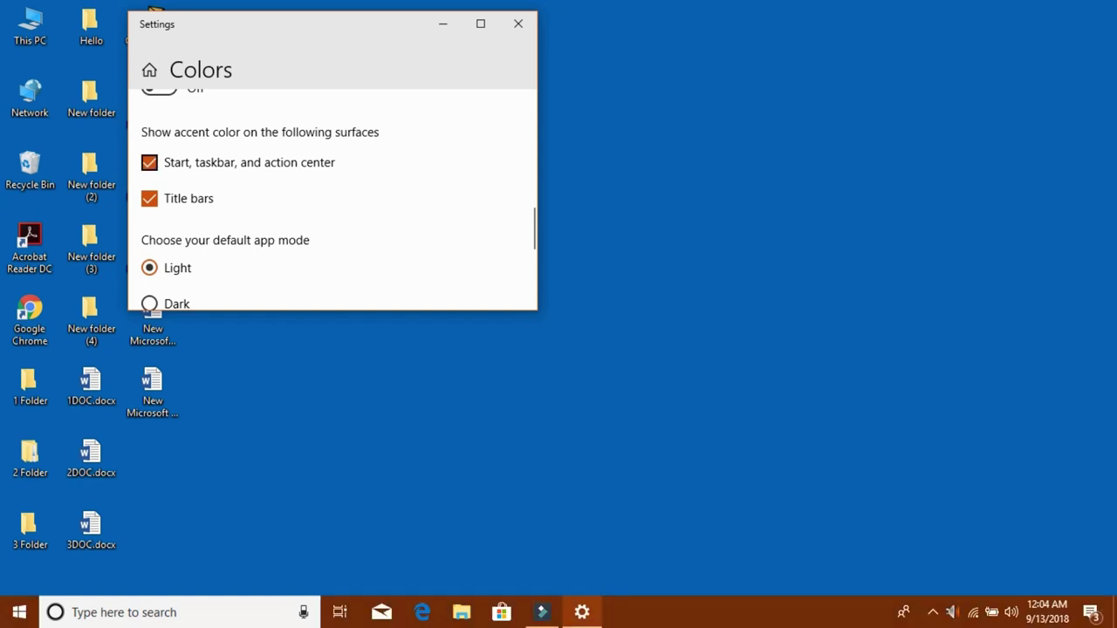
click(19, 612)
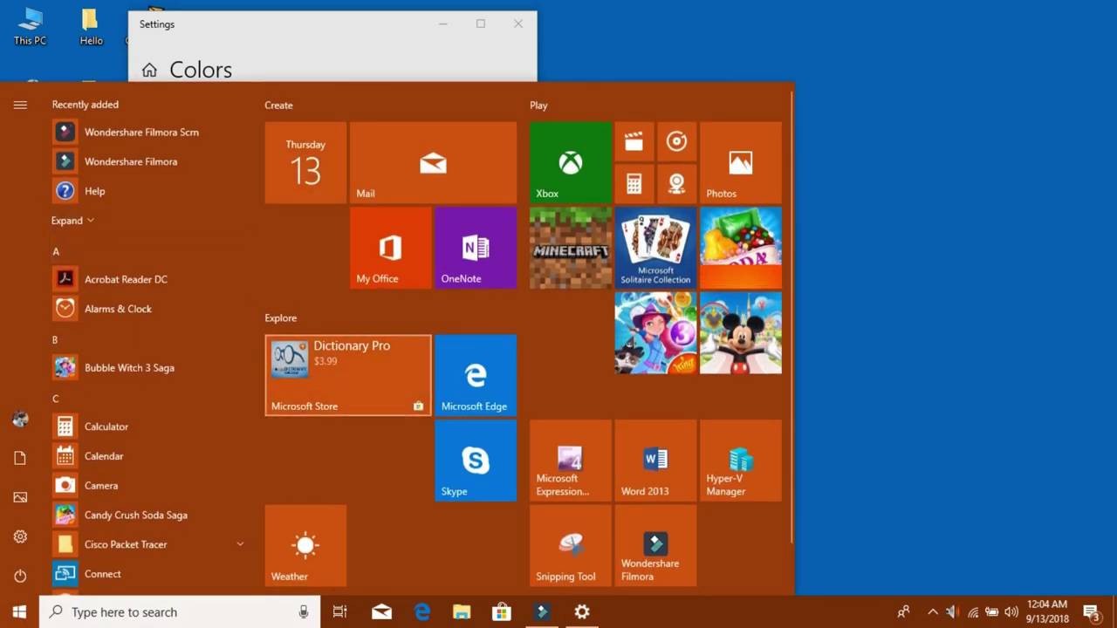
key(Escape)
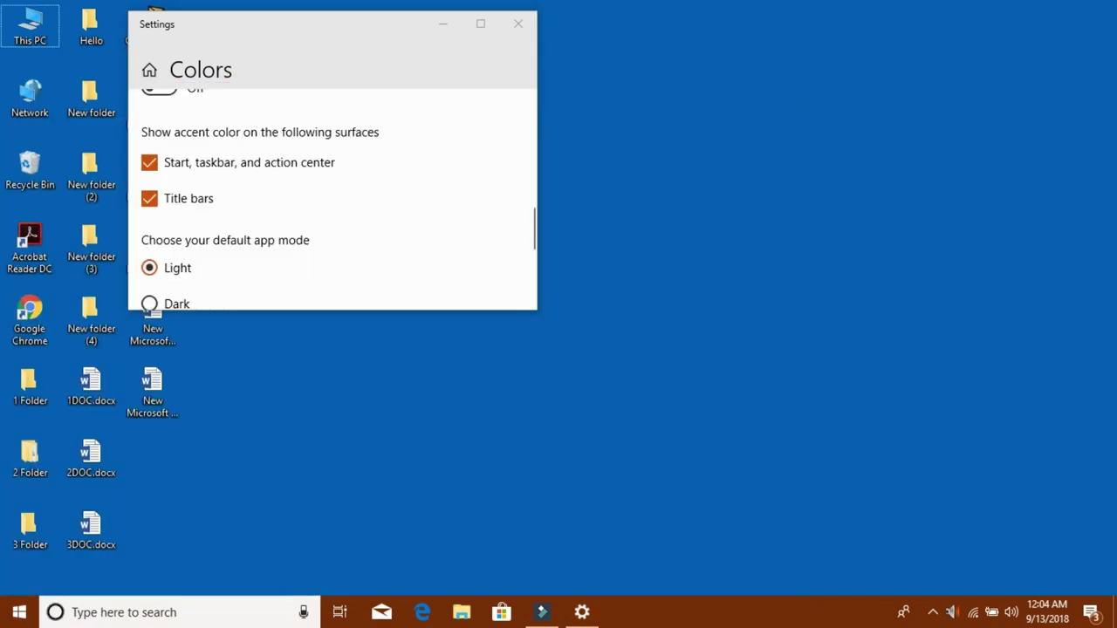
Step: Toggle the accent color for Title bars off and on, check it on the This PC window, and close that window
click(150, 198)
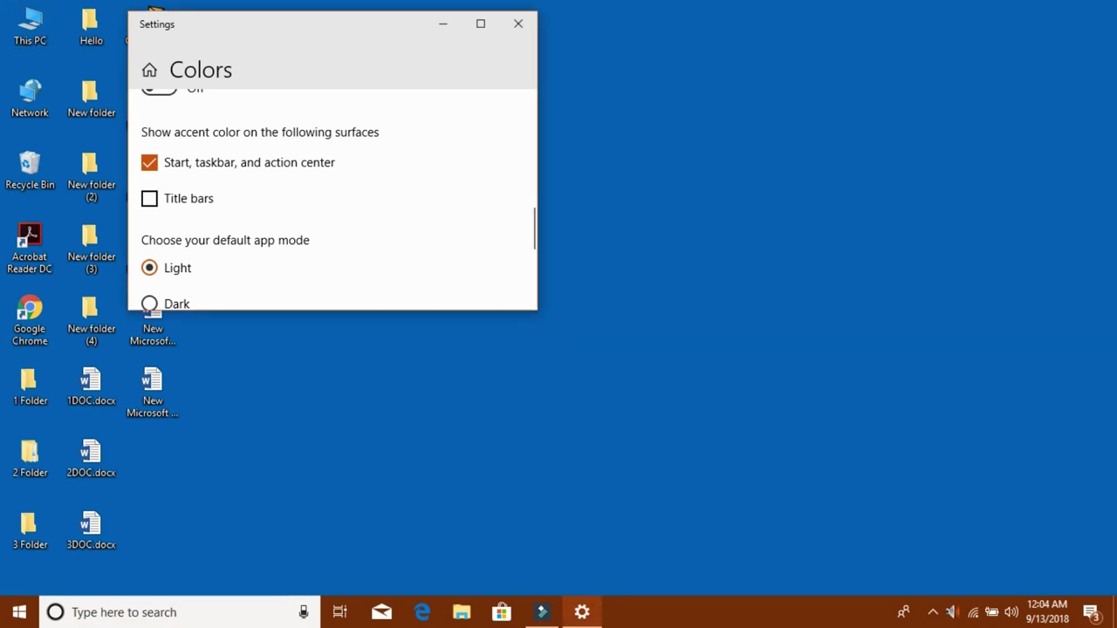
drag(314, 23, 511, 80)
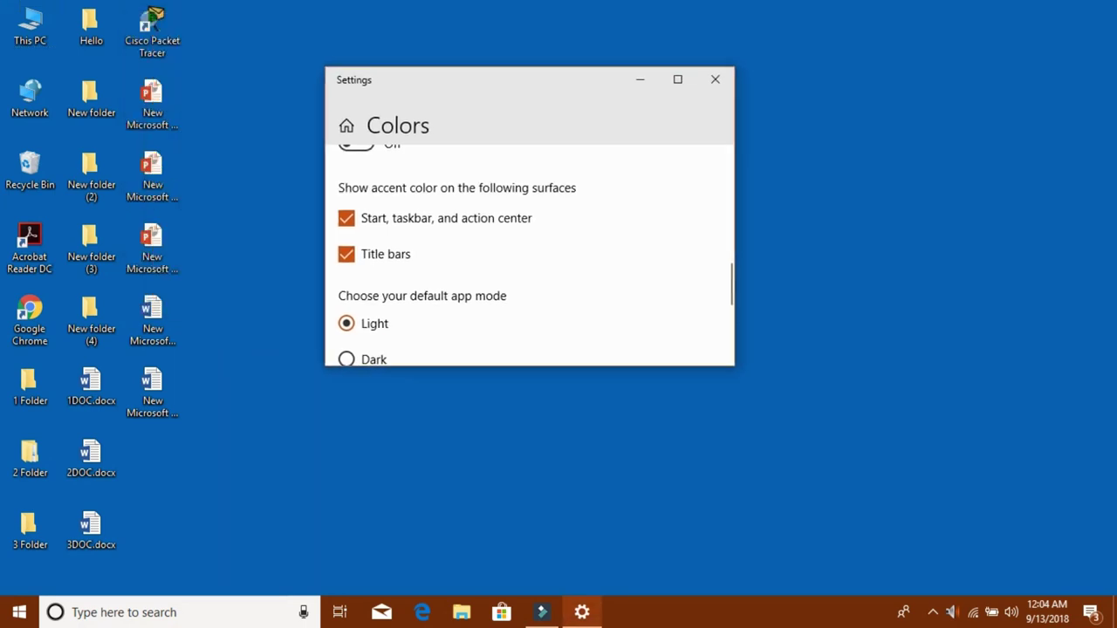
double_click(30, 26)
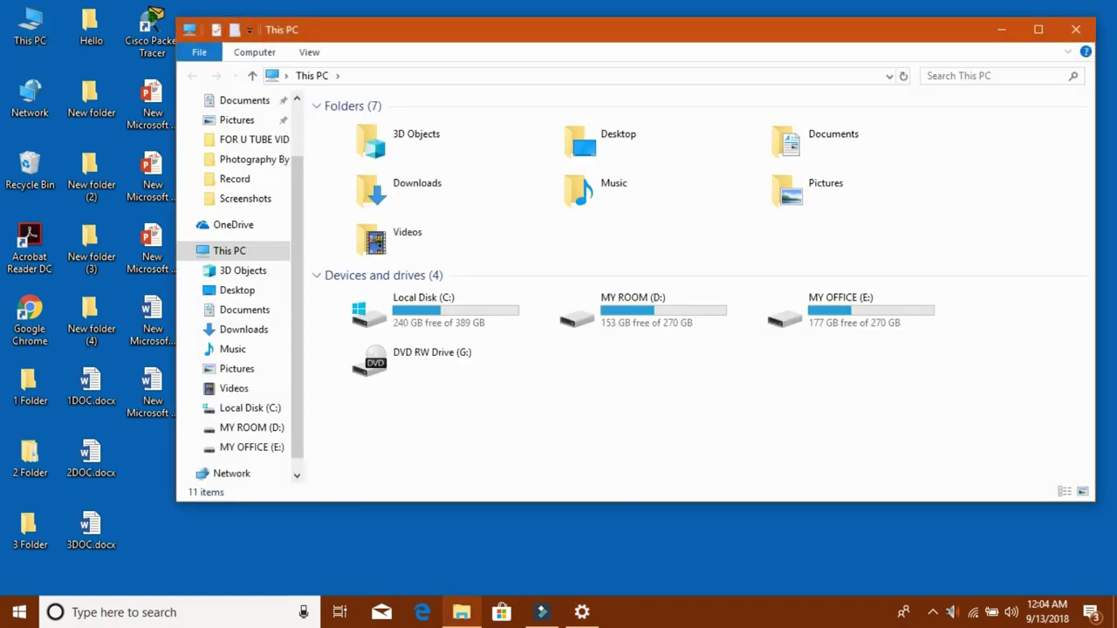
click(30, 27)
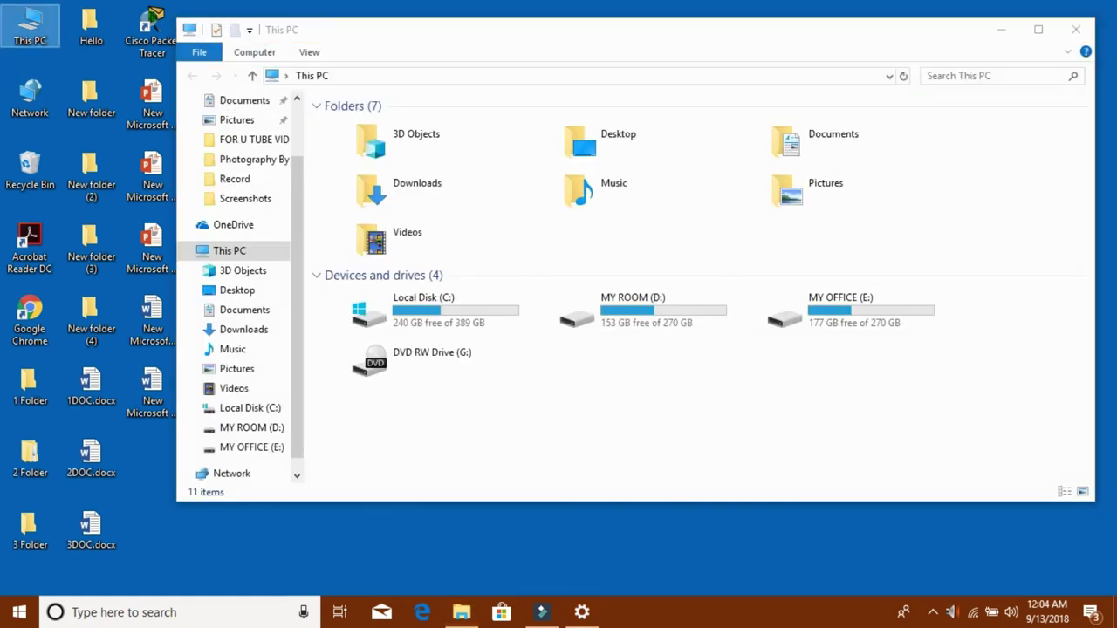
drag(594, 30, 786, 2)
click(511, 87)
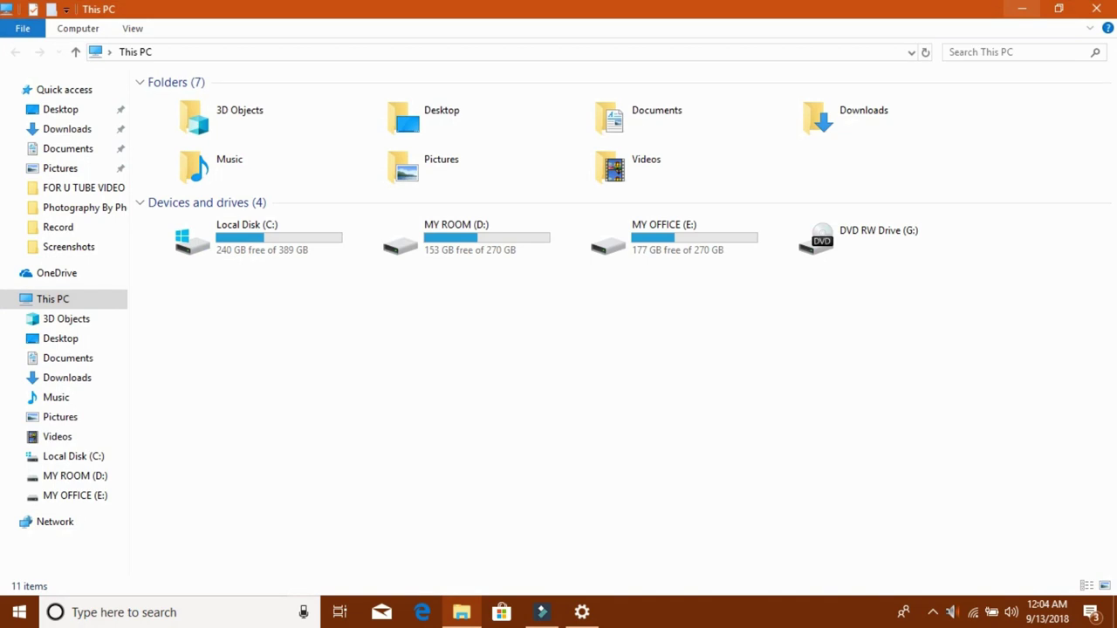
click(1097, 9)
Step: Turn off the accent color for both Title bars and Start, taskbar, and action center
scroll(529, 253, down, 1)
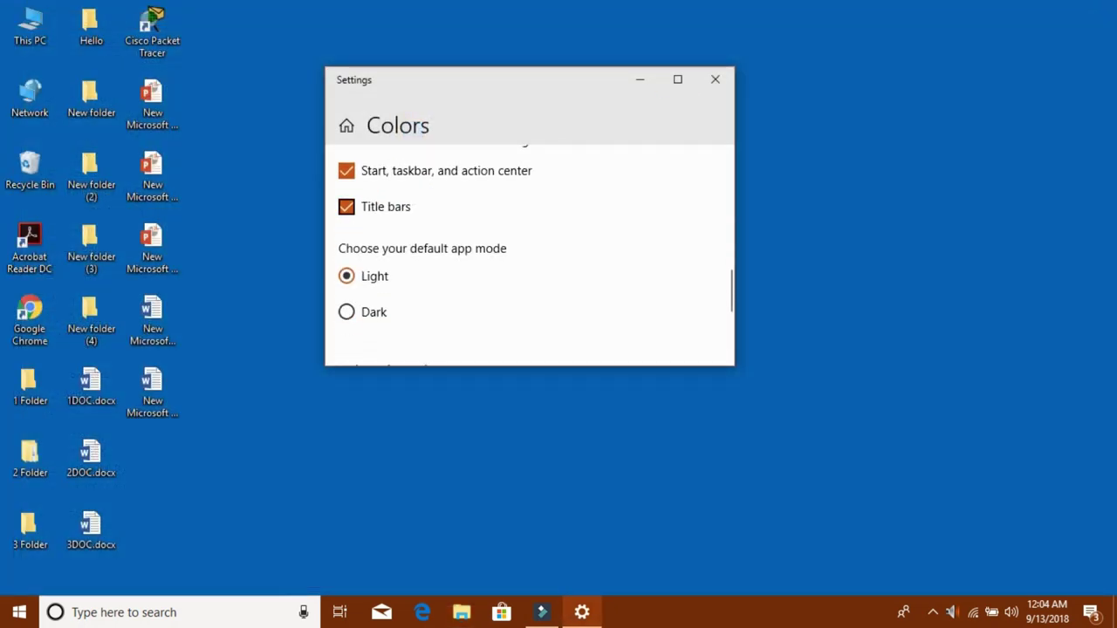
click(347, 207)
click(347, 171)
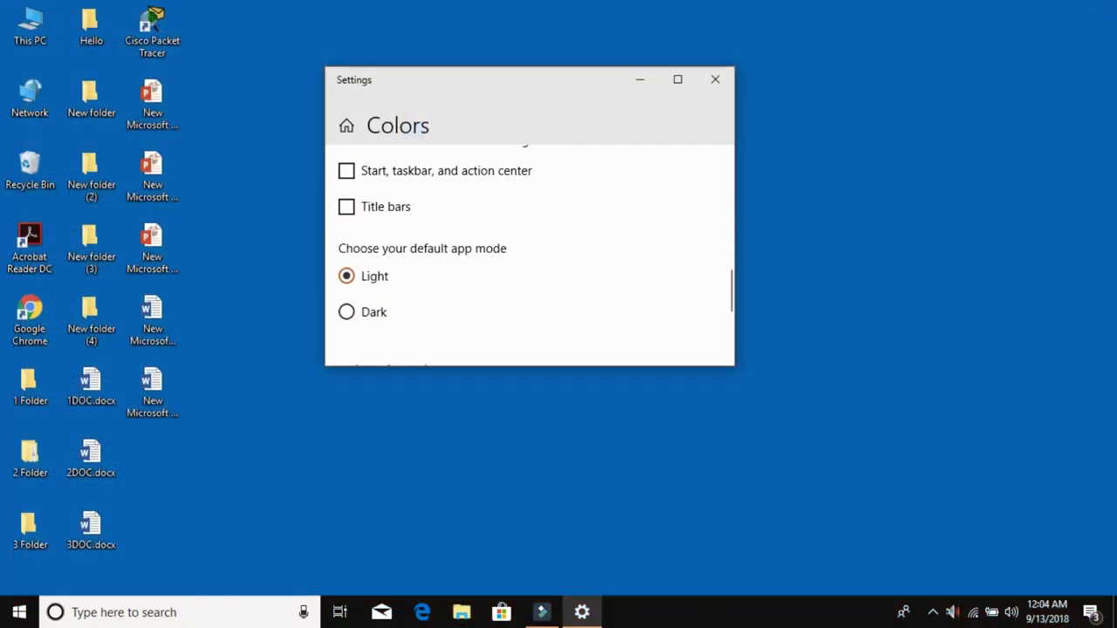
Step: Set the default app mode to Dark and examine the Colors page in that mode
scroll(528, 253, down, 1)
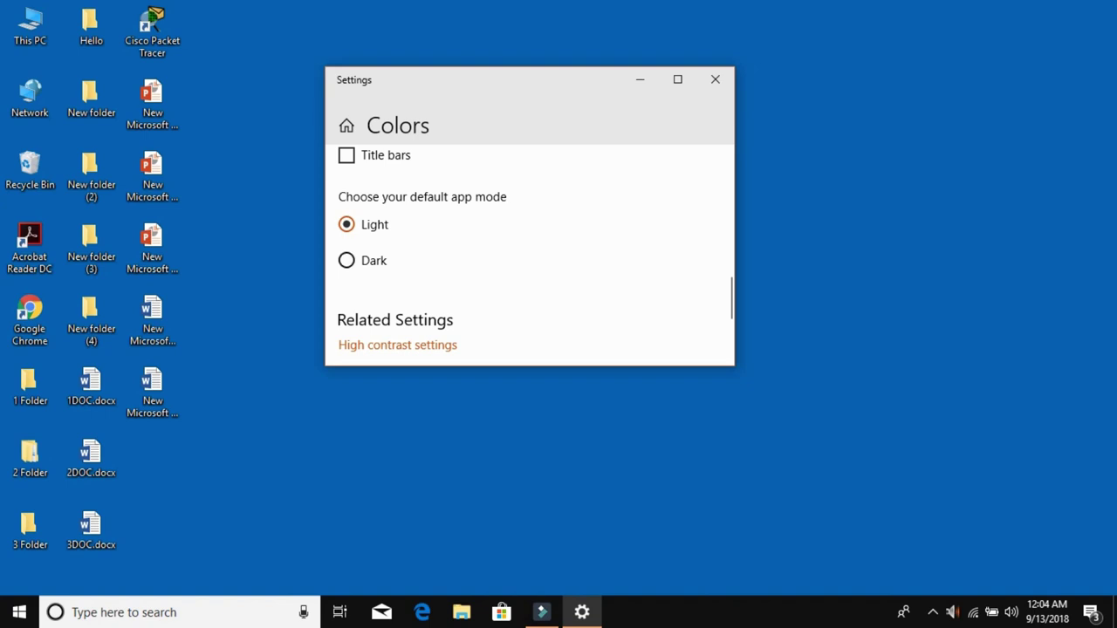
click(347, 260)
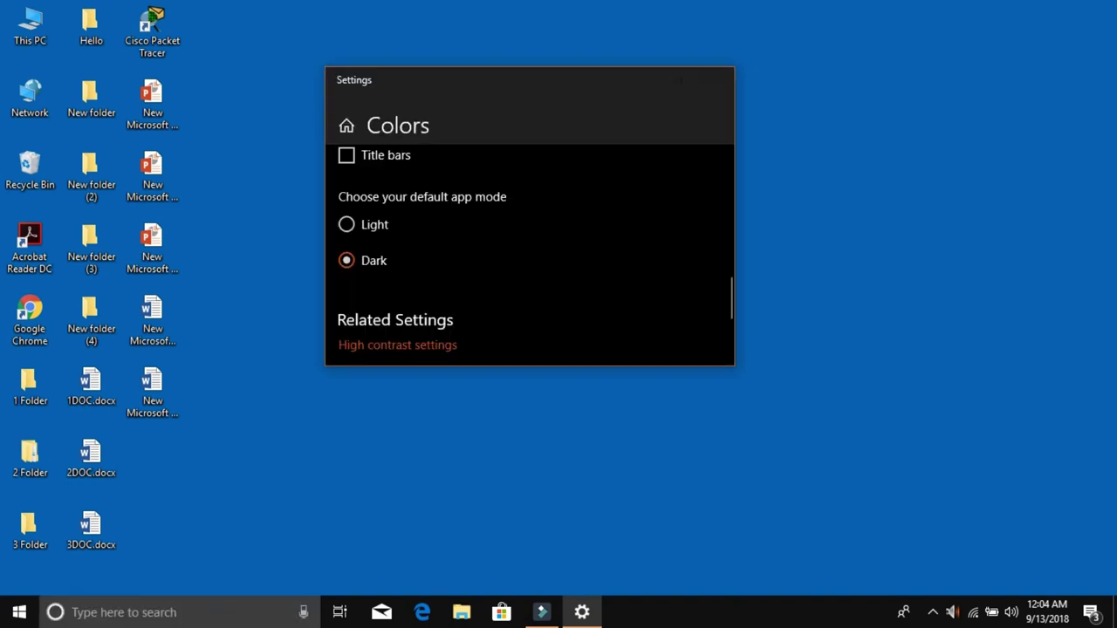
scroll(529, 254, down, 3)
scroll(528, 255, up, 10)
scroll(529, 255, down, 6)
scroll(529, 253, down, 5)
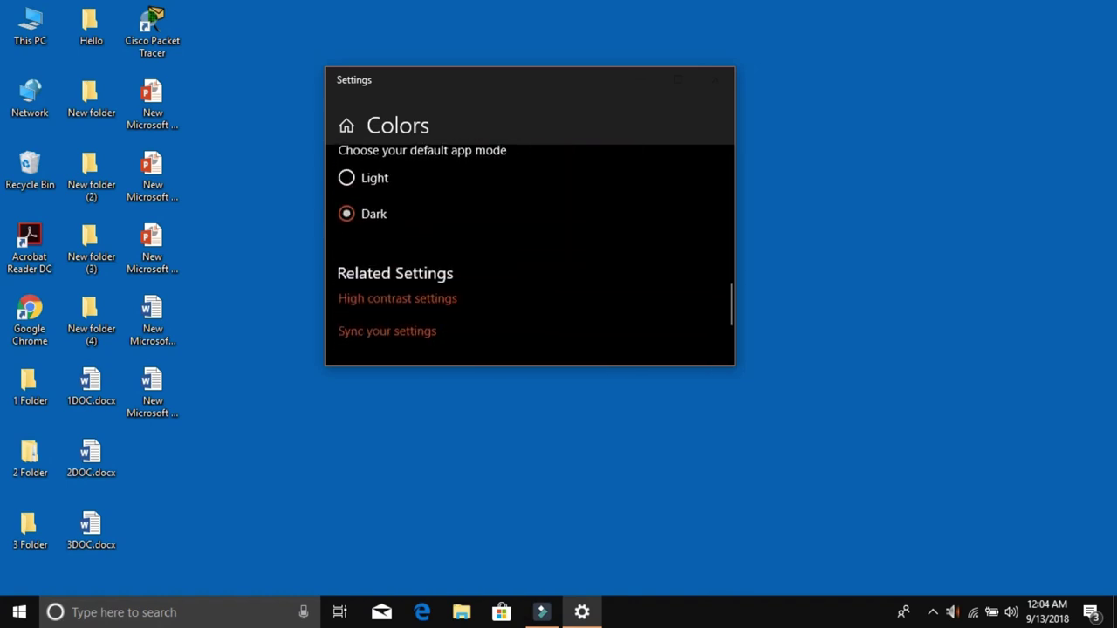
Step: Set the default app mode back to Light and maximize the Settings window
click(347, 177)
scroll(529, 255, down, 2)
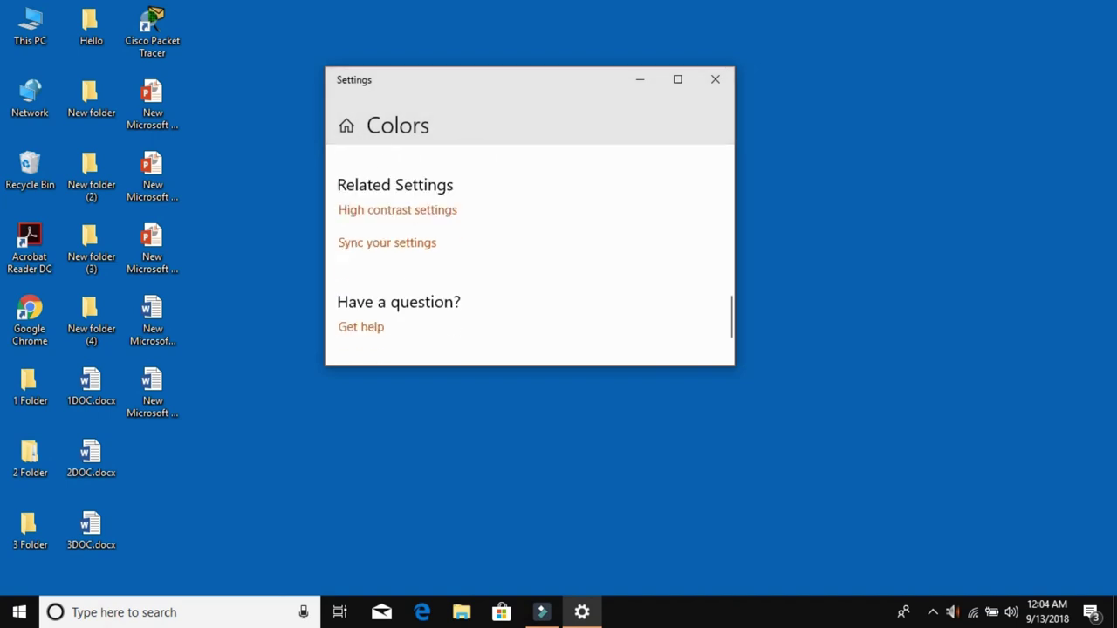
key(super+Up)
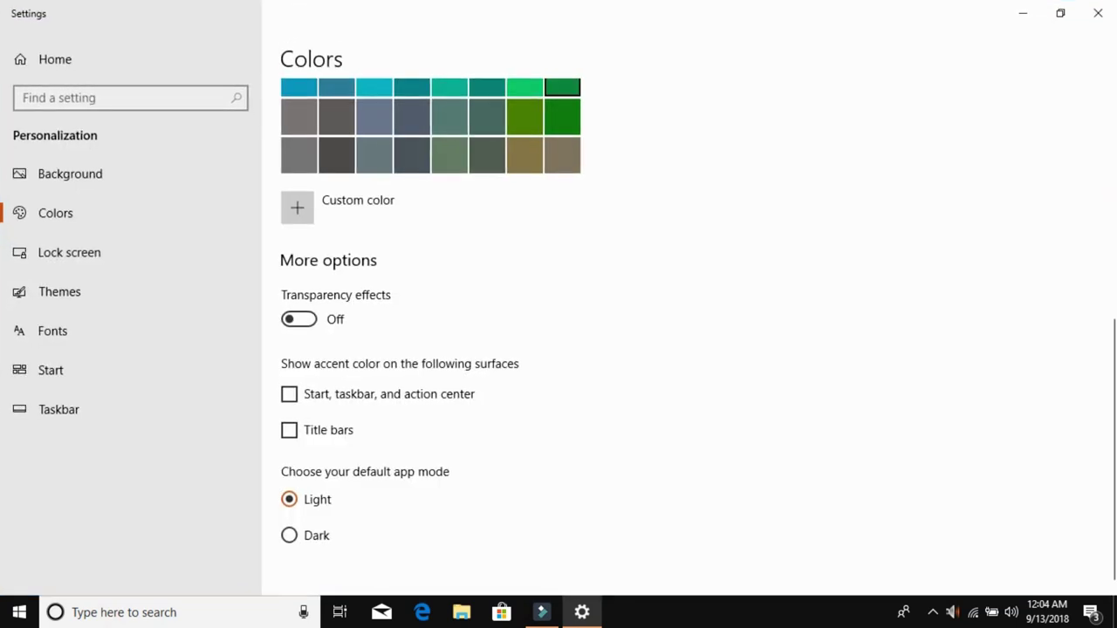
Step: Review the color options on the Colors page and open the related High contrast settings
scroll(559, 315, down, 1)
scroll(431, 314, up, 1)
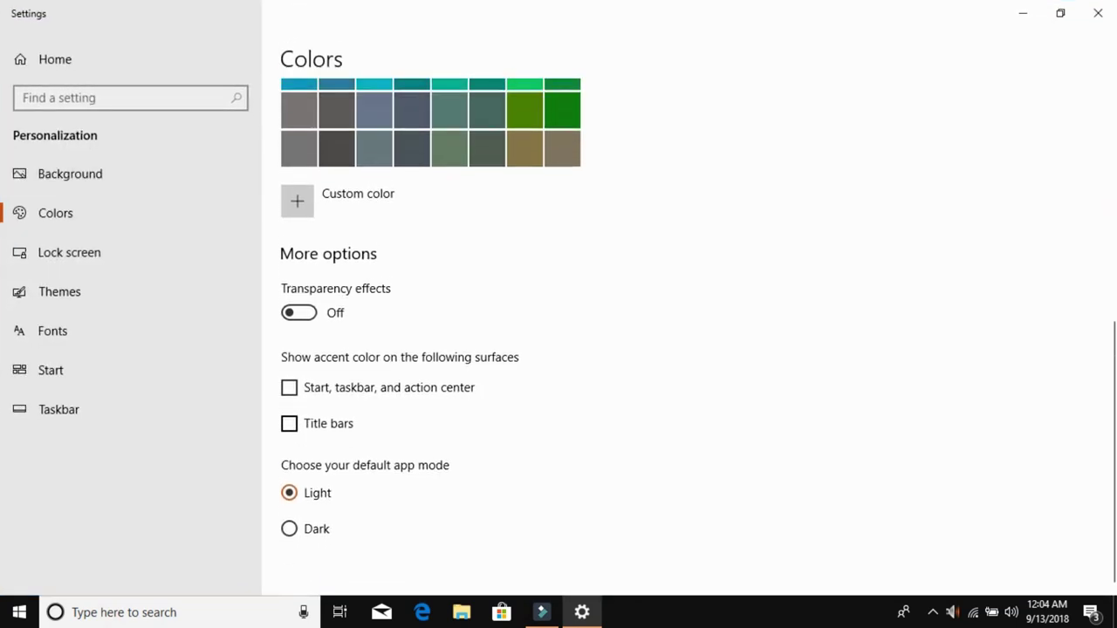
scroll(431, 314, down, 1)
scroll(431, 314, up, 2)
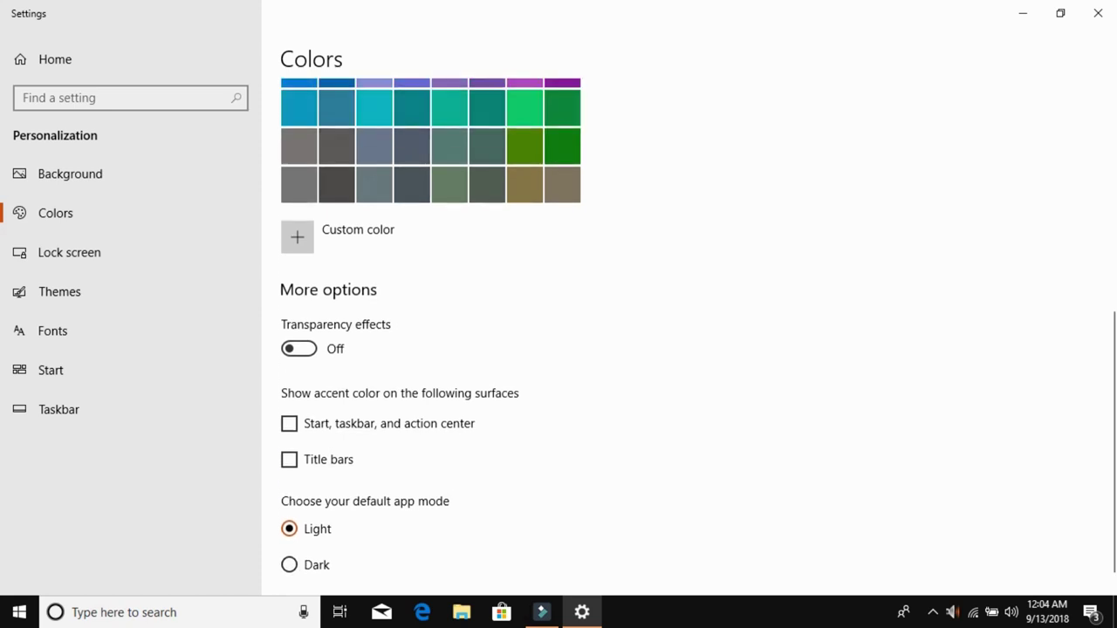
scroll(430, 314, down, 2)
scroll(430, 314, up, 6)
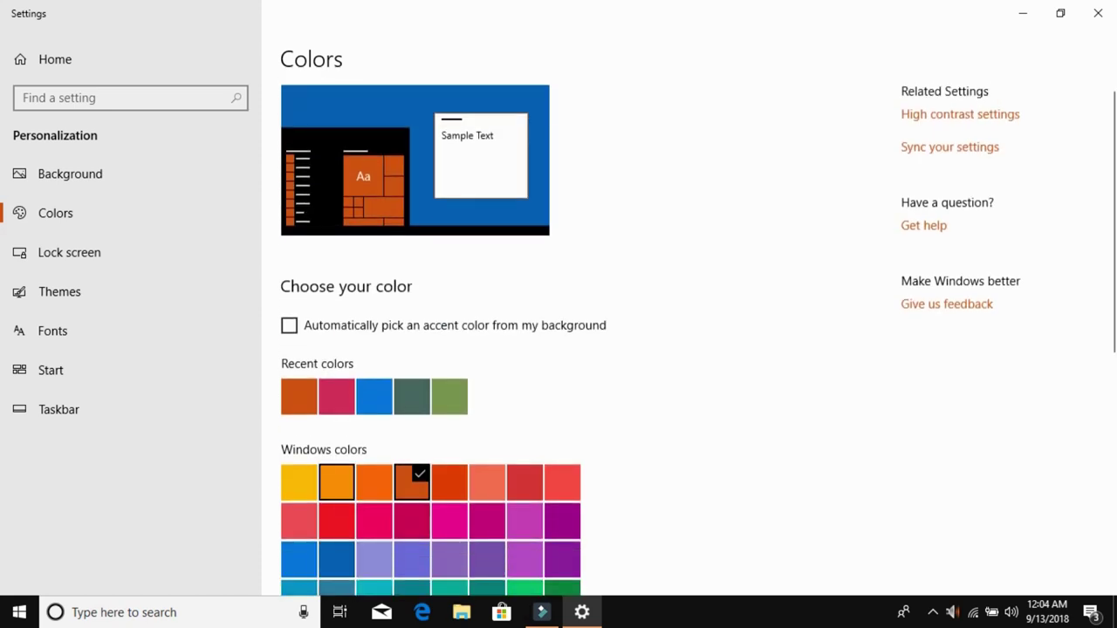
click(960, 115)
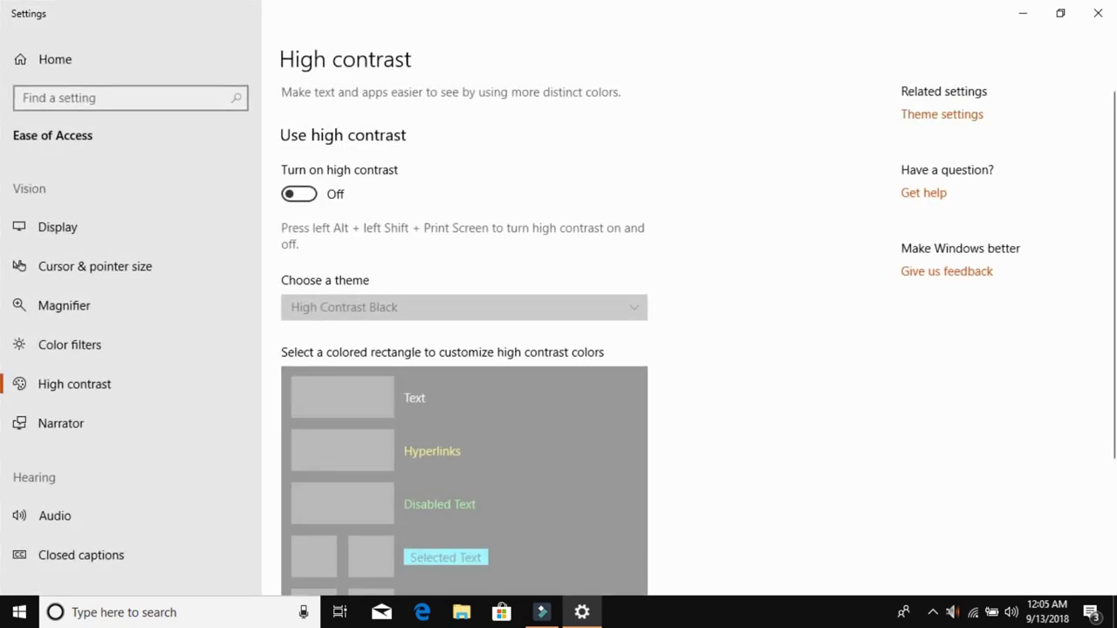
Step: Turn on high contrast and examine the customizable colors of the High Contrast Black theme
click(298, 193)
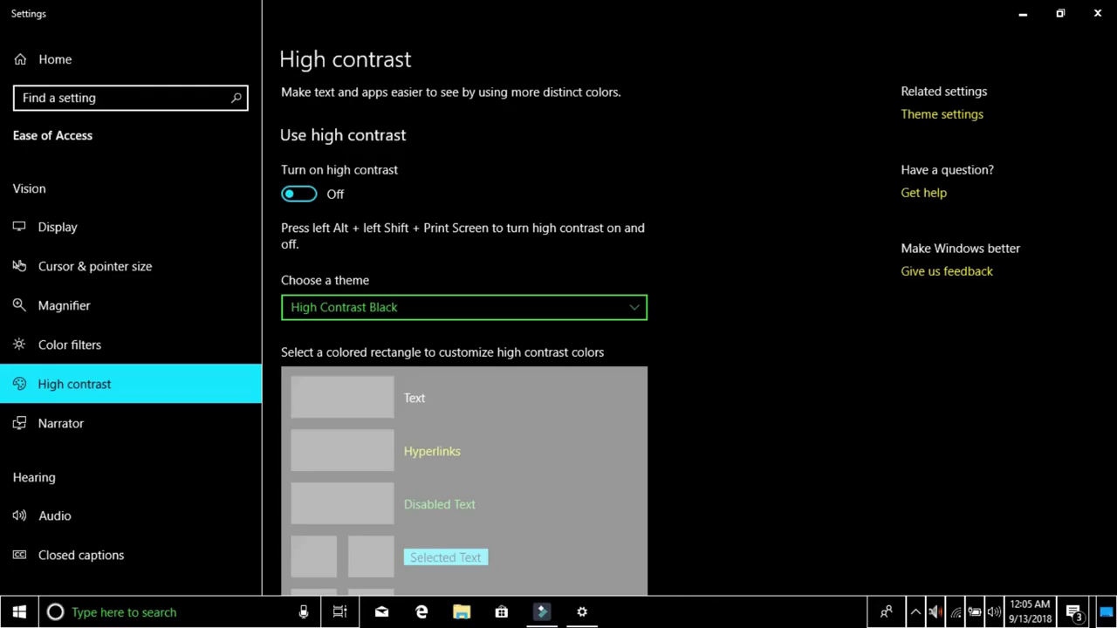
scroll(342, 349, down, 2)
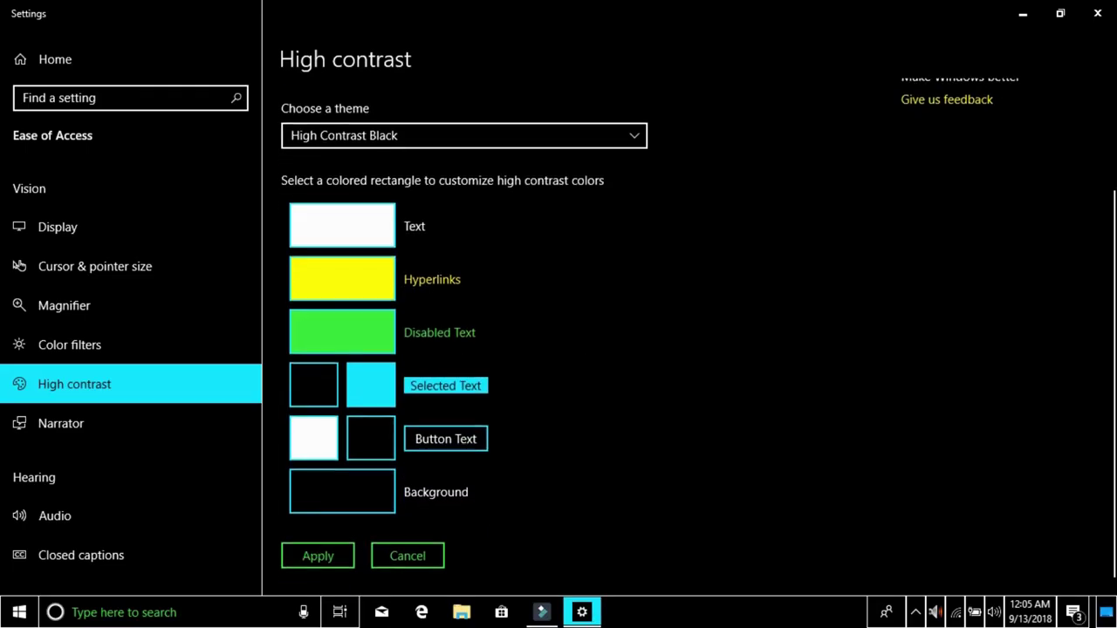
scroll(342, 349, up, 1)
scroll(342, 349, down, 1)
Step: Turn high contrast off and check the theme color options on the High contrast page
scroll(342, 349, up, 2)
click(298, 163)
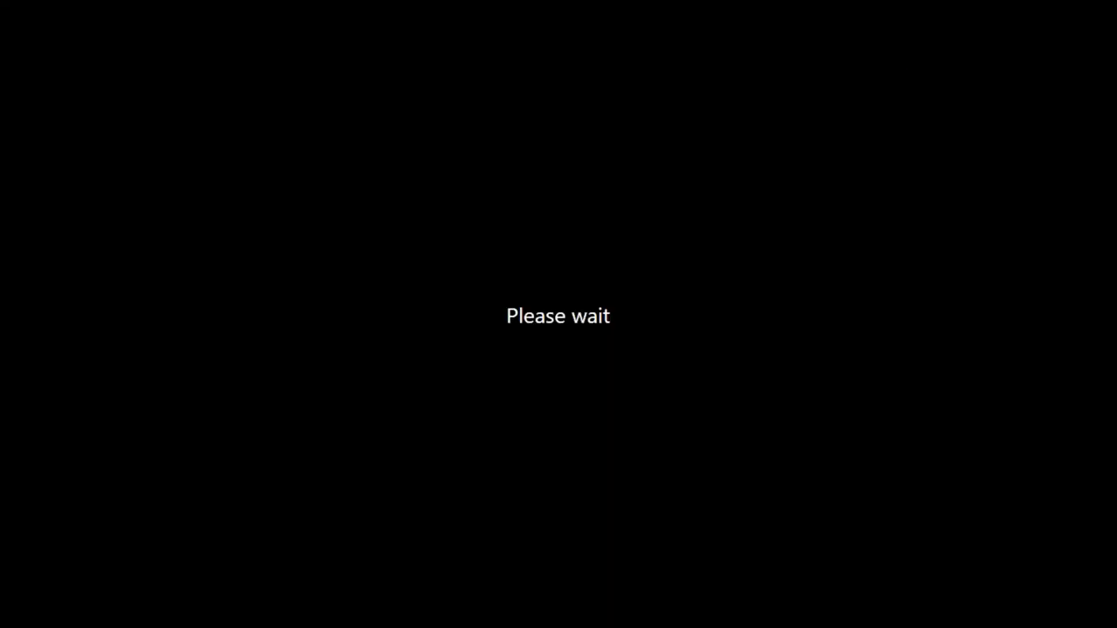
scroll(464, 349, down, 3)
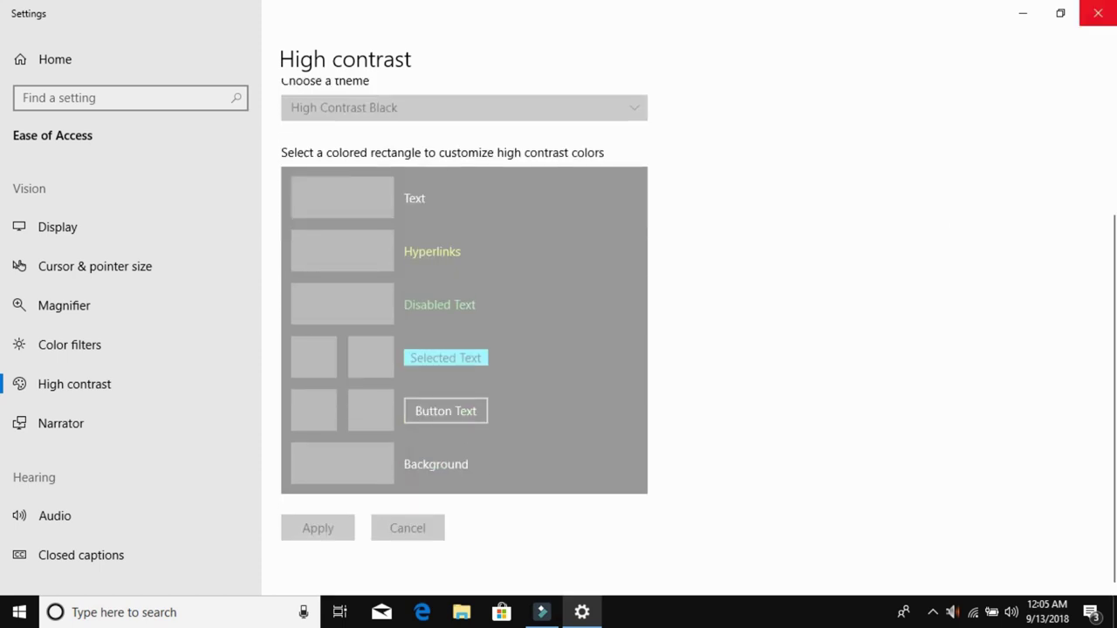
Step: Close the Settings window and show the View options of the desktop context menu
click(1098, 14)
right_click(509, 83)
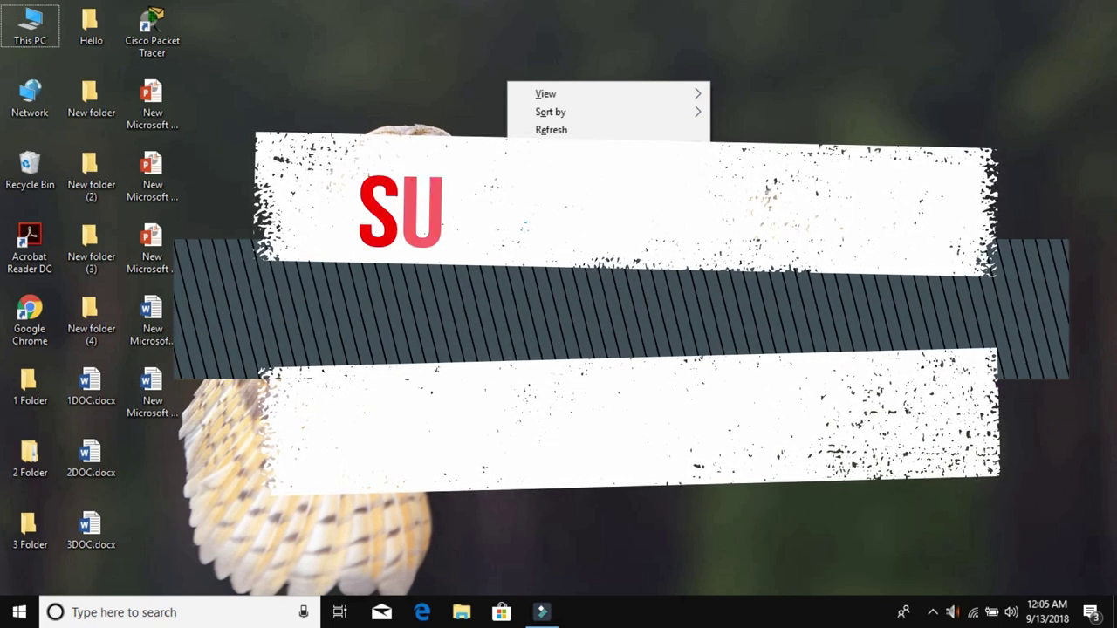
mouse_move(545, 94)
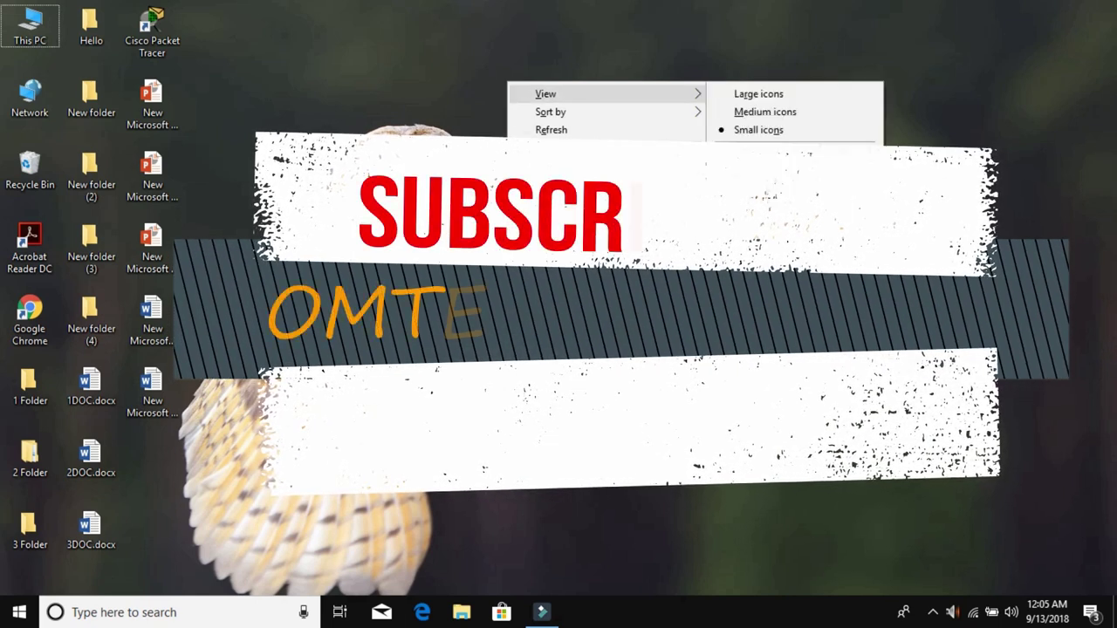